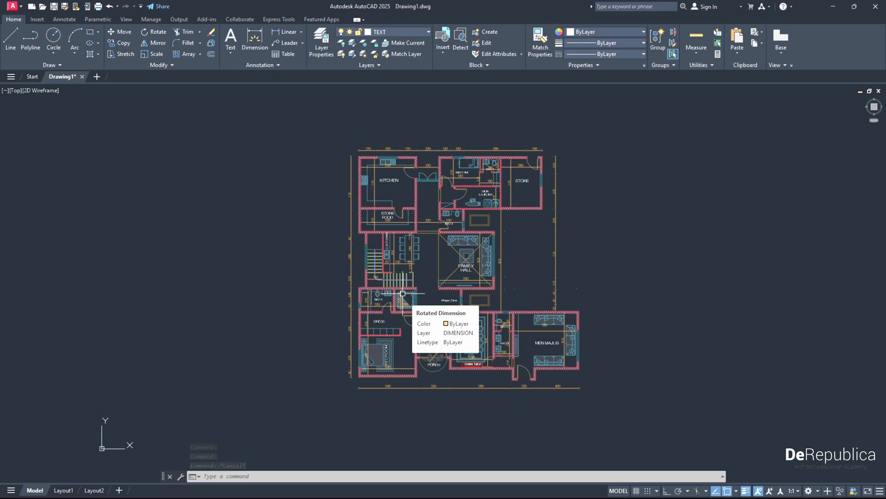
- Open the Layer Properties Manager and widen it to show the Linetype and Lineweight columns
{"action": "left_click", "coordinate": [376, 67]}
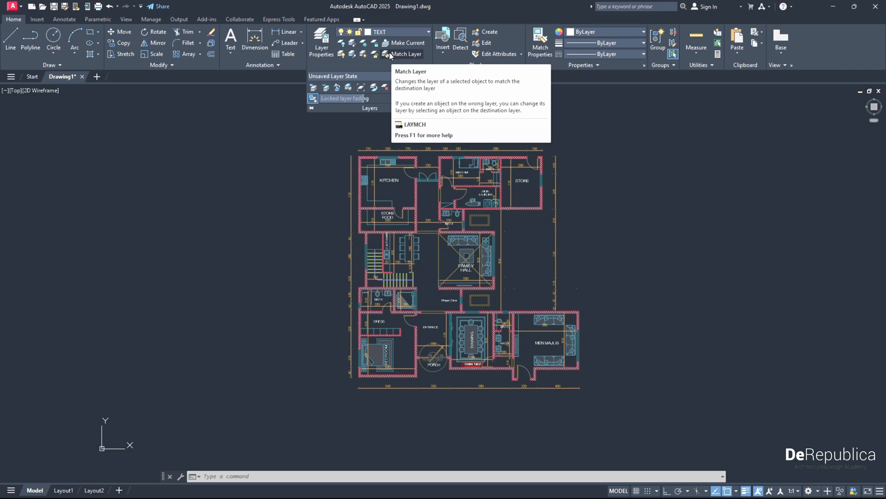
{"action": "left_click", "coordinate": [325, 53]}
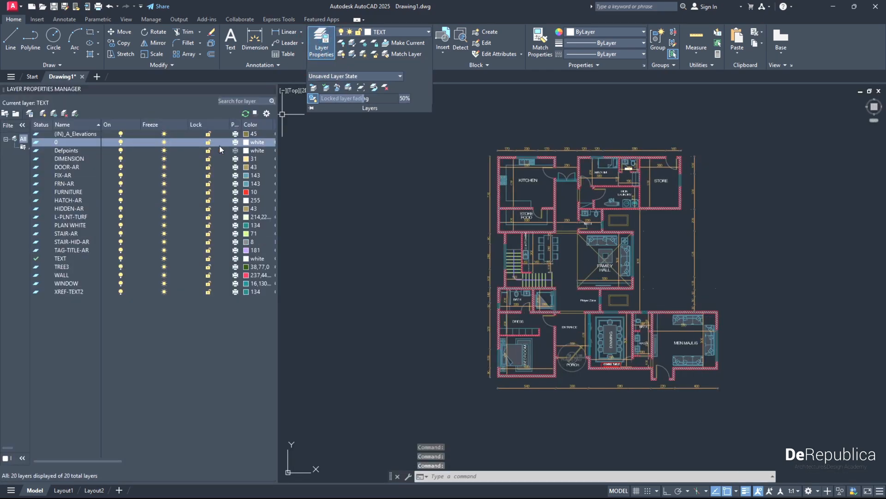
{"action": "left_click_drag", "start_coordinate": [277, 138], "coordinate": [374, 141]}
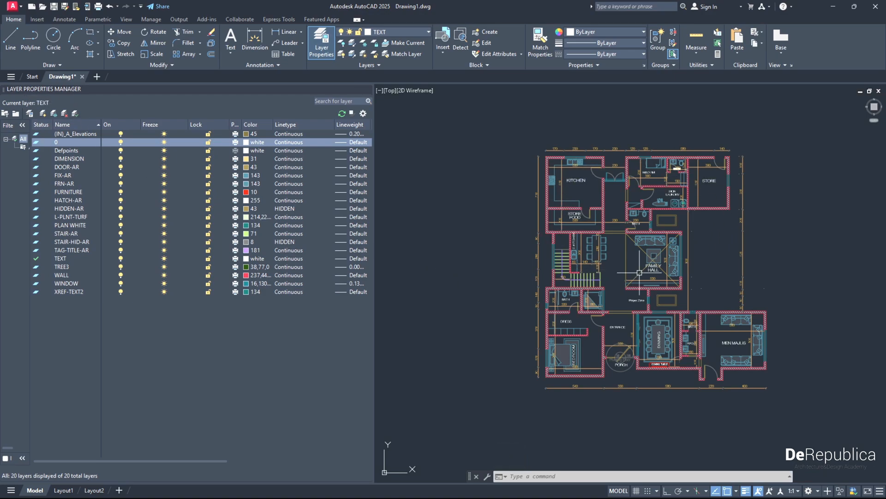
- Examine the floor plan's WALL, WINDOW, TEXT, DIMENSION and DOOR-AR layers in the layer list
{"action": "left_click", "coordinate": [70, 276]}
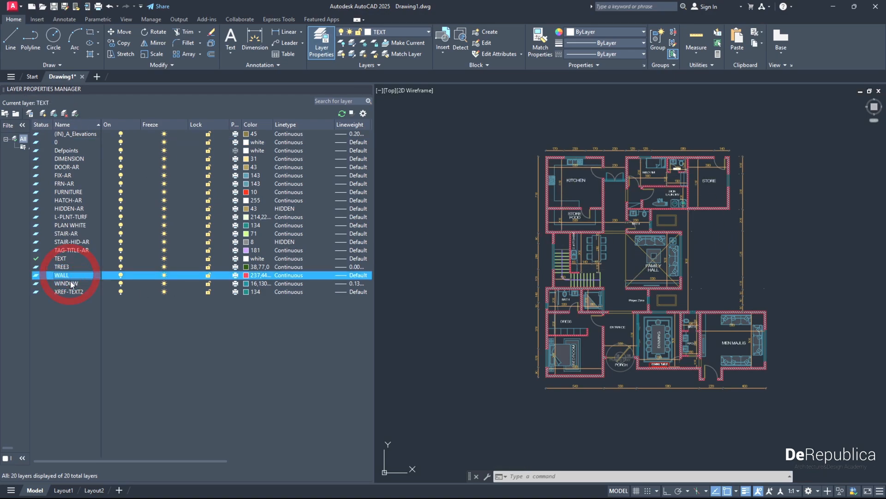
{"action": "left_click", "coordinate": [69, 283]}
{"action": "left_click", "coordinate": [70, 260]}
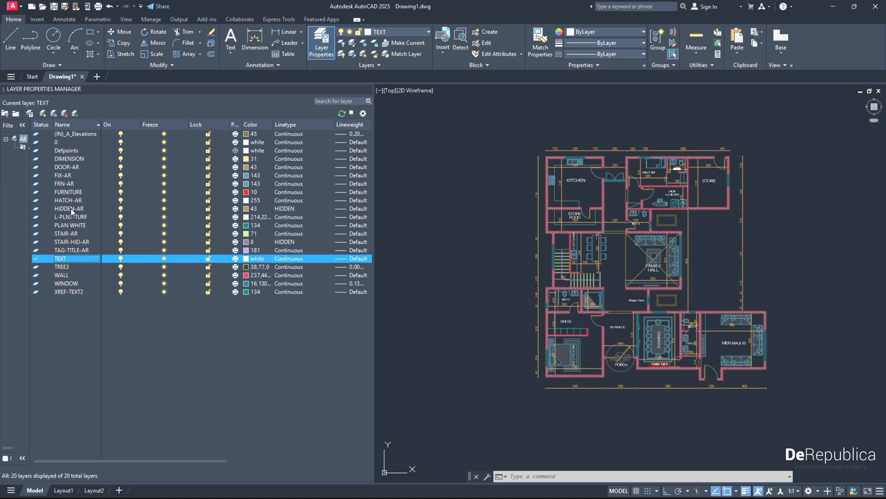
{"action": "left_click", "coordinate": [67, 159]}
{"action": "left_click", "coordinate": [67, 167]}
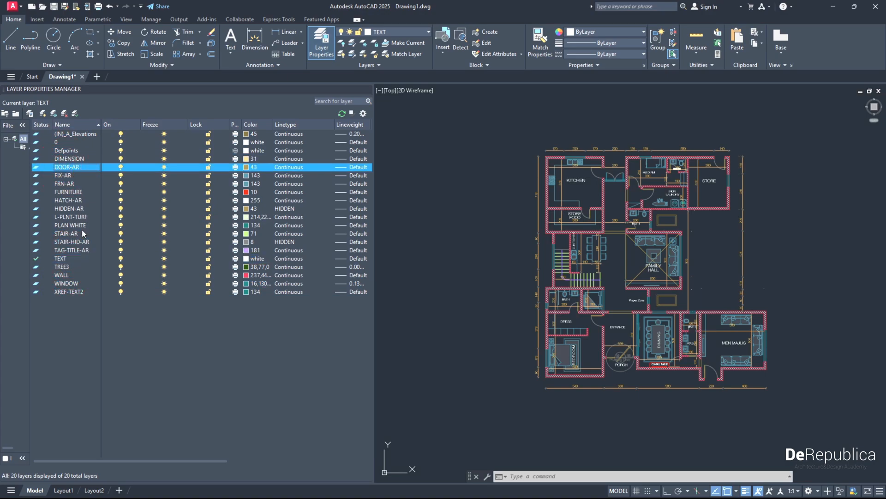
- Turn the WALL layer off and back on
{"action": "left_click", "coordinate": [73, 275]}
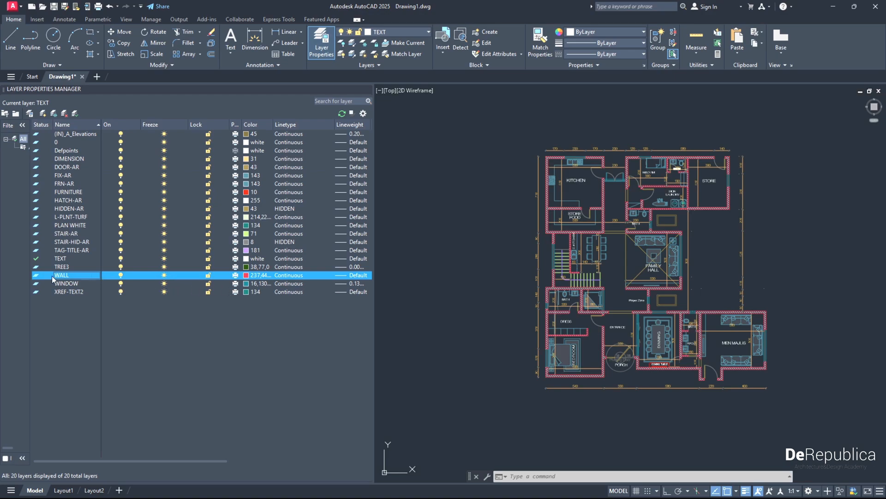
{"action": "left_click", "coordinate": [121, 275]}
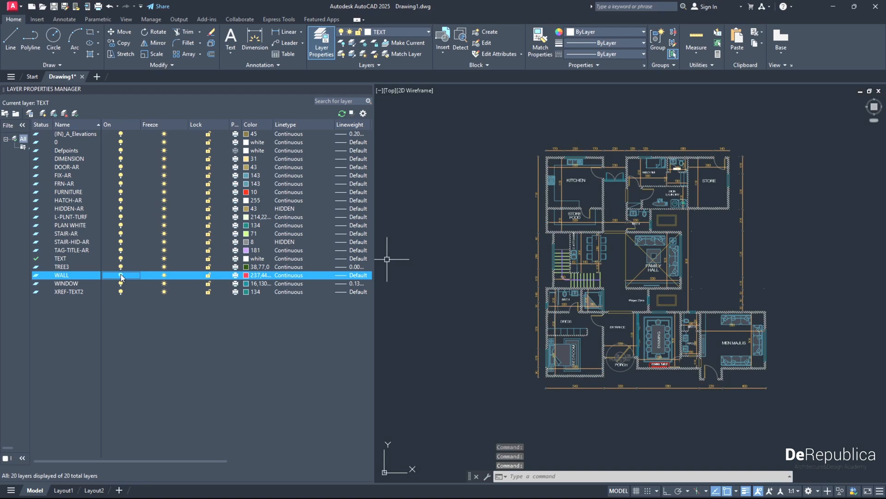
{"action": "left_click", "coordinate": [121, 275]}
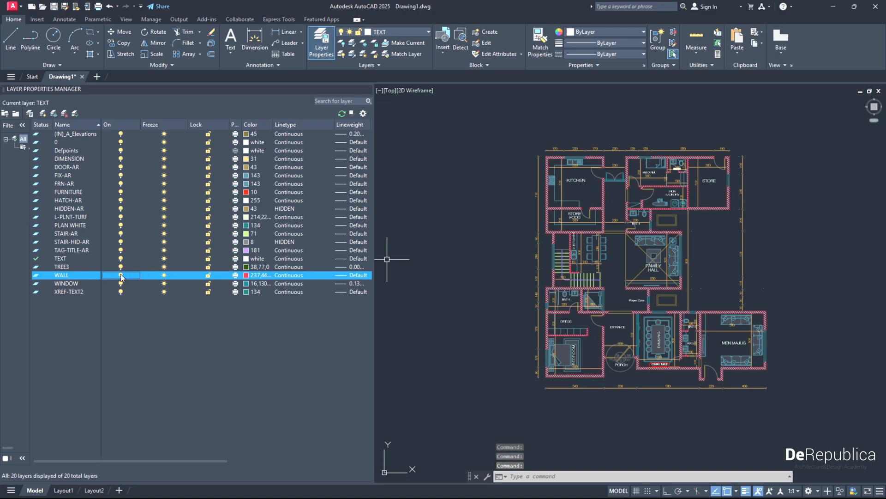
- Recolor the WALL layer with a light green true color and undo the color change
{"action": "left_click", "coordinate": [248, 277]}
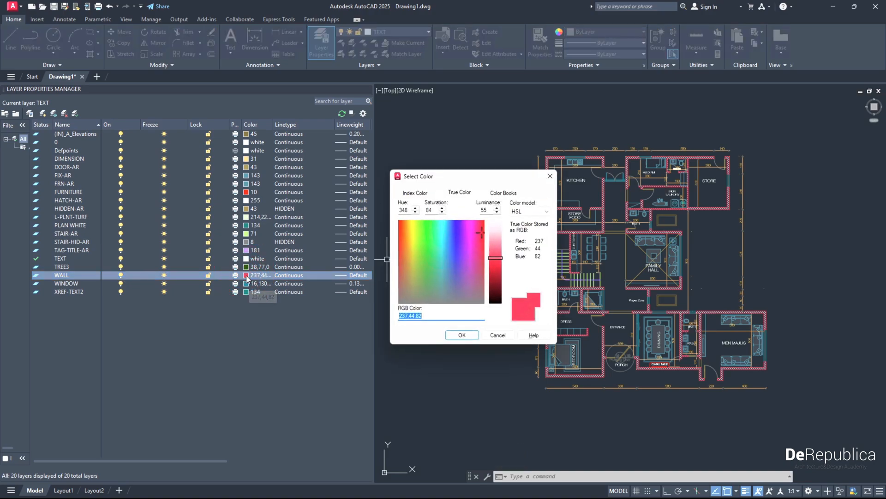
{"action": "left_click", "coordinate": [420, 231]}
{"action": "left_click", "coordinate": [476, 333]}
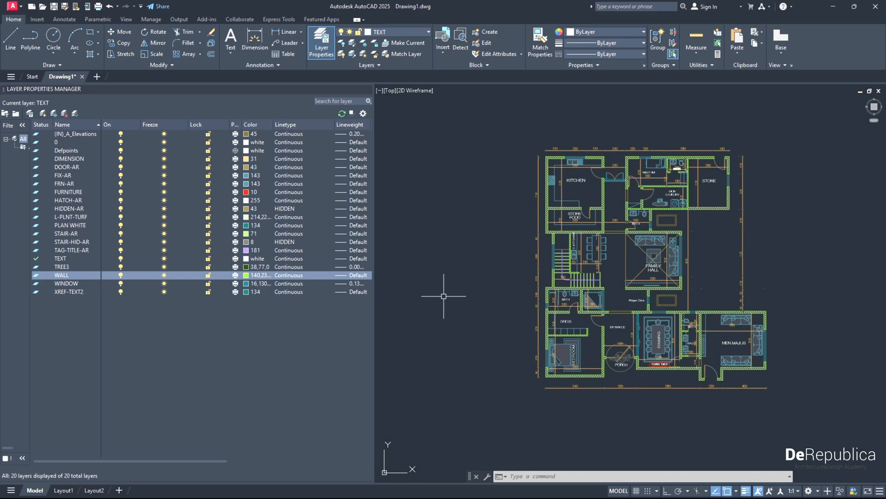
{"action": "key", "text": "ctrl+z"}
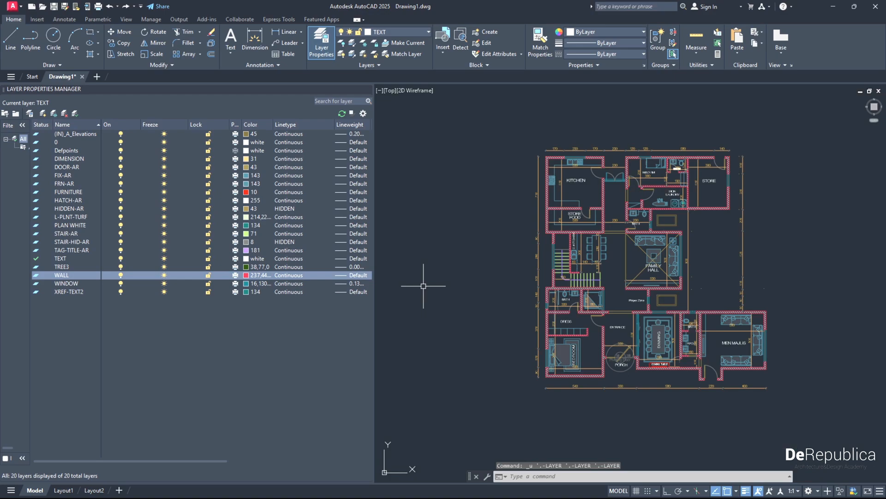
- Start a new blank drawing and close the Layer Properties Manager
{"action": "left_click", "coordinate": [96, 77]}
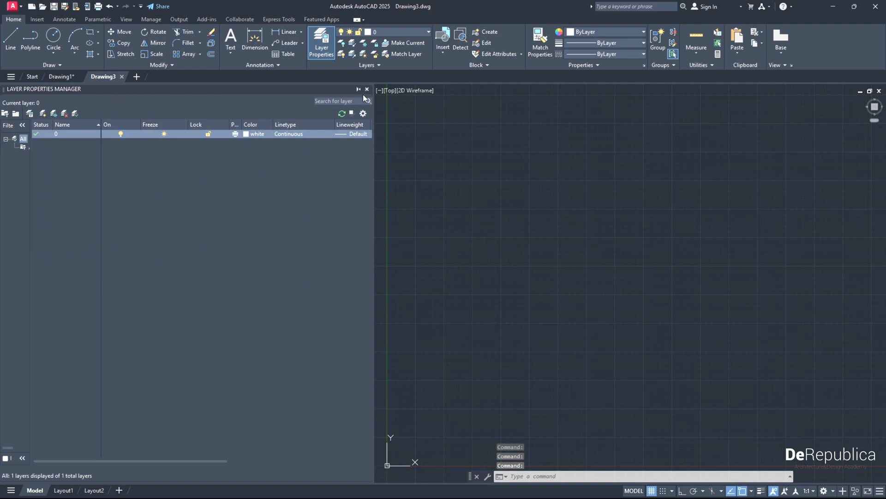
{"action": "left_click", "coordinate": [367, 89]}
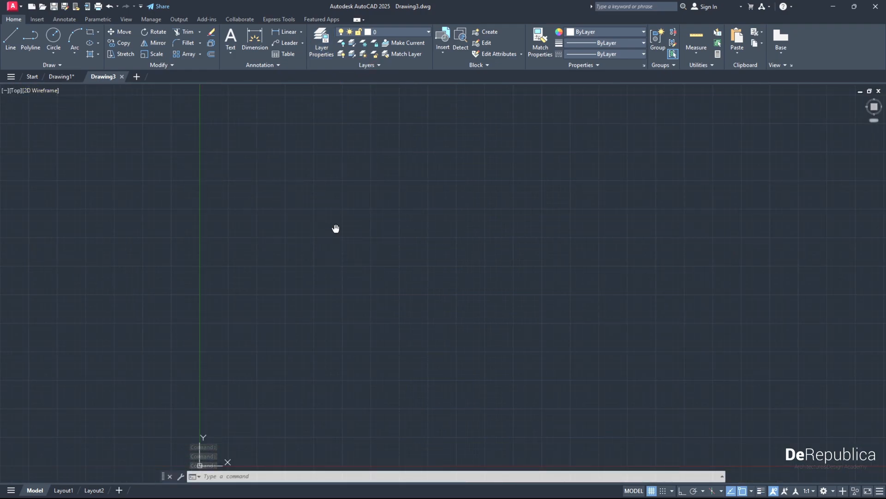
{"action": "middle_click_drag", "start_coordinate": [336, 229], "coordinate": [358, 241]}
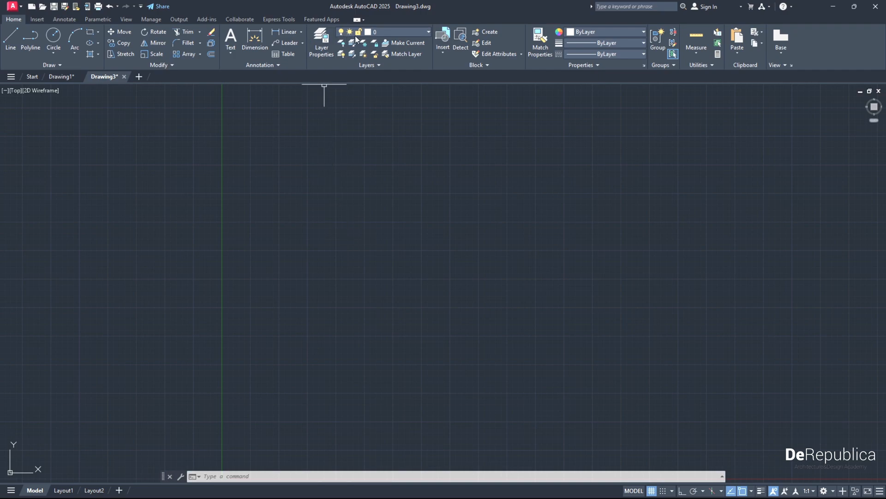
- Draw a circle with a radius of about 7.38 to the right of the Y axis
{"action": "left_click", "coordinate": [52, 39]}
{"action": "left_click", "coordinate": [339, 286]}
{"action": "left_click", "coordinate": [301, 206]}
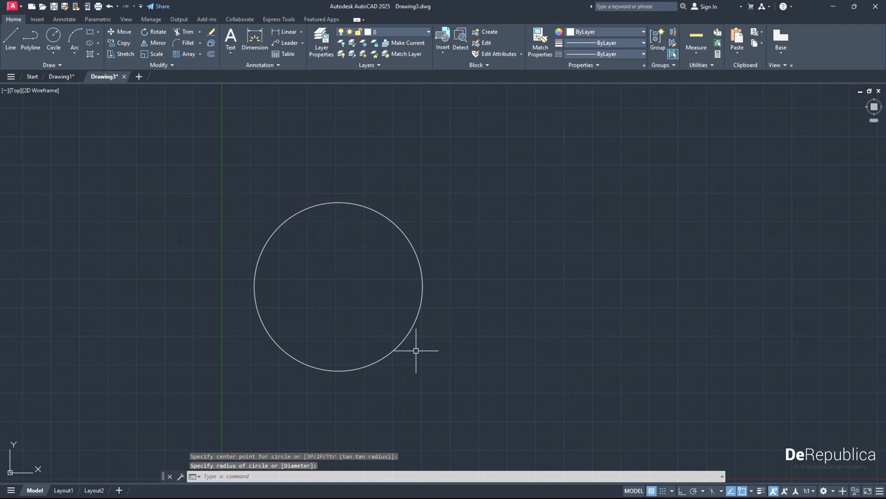
- Select the circle to check which layer it is on, and clear the selection
{"action": "left_click", "coordinate": [426, 361]}
{"action": "left_click", "coordinate": [353, 304]}
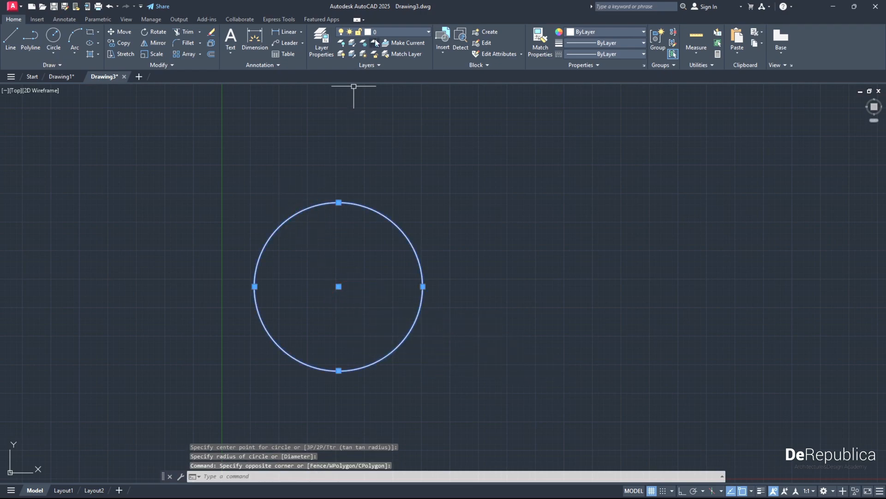
{"action": "key", "text": "Escape"}
{"action": "mouse_move", "coordinate": [327, 270]}
{"action": "middle_mouse_down"}
{"action": "mouse_move", "coordinate": [326, 261]}
{"action": "mouse_move", "coordinate": [538, 236]}
{"action": "middle_mouse_up"}
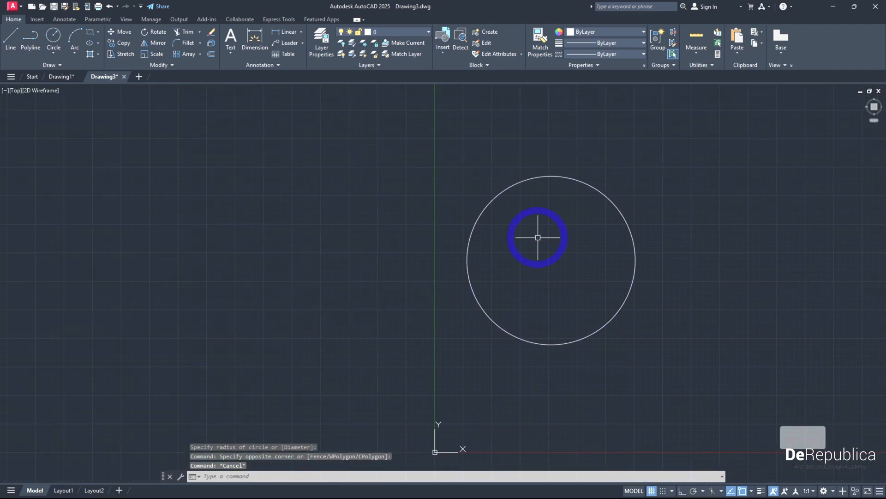
- Create a new layer named Layer01 in the Layer Properties Manager
{"action": "left_click", "coordinate": [322, 43]}
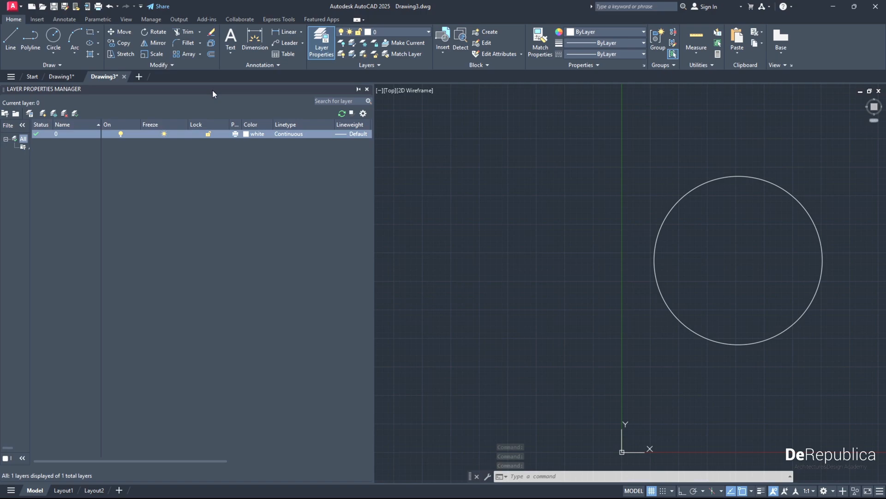
{"action": "left_click", "coordinate": [43, 113]}
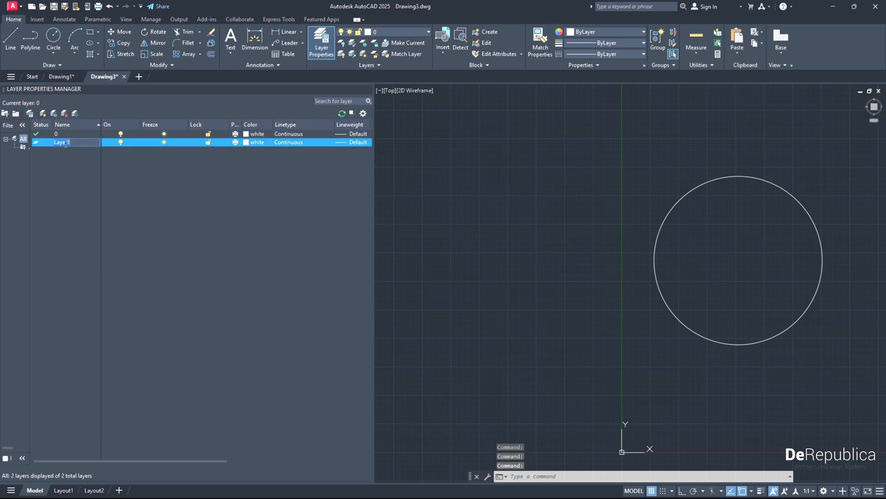
{"action": "key", "text": "BackSpace"}
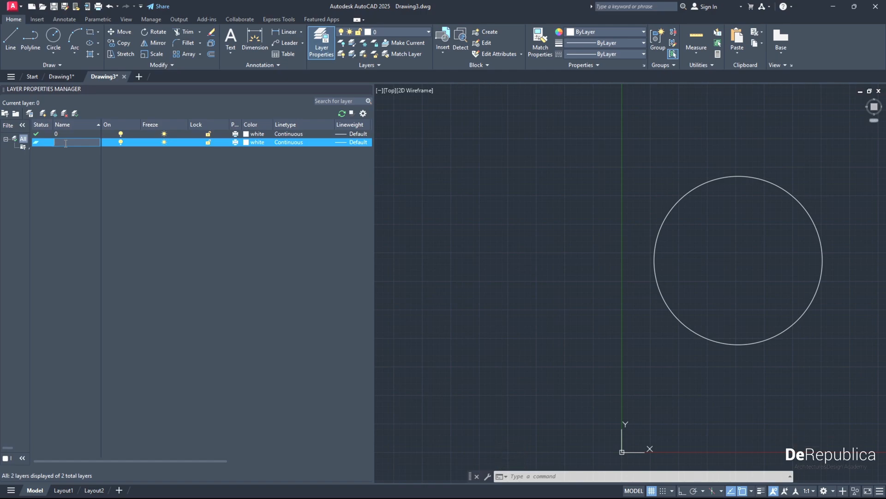
{"action": "type", "text": "Layer01"}
{"action": "key", "text": "Return"}
- Set Layer01's color to index color 10
{"action": "left_click", "coordinate": [245, 143]}
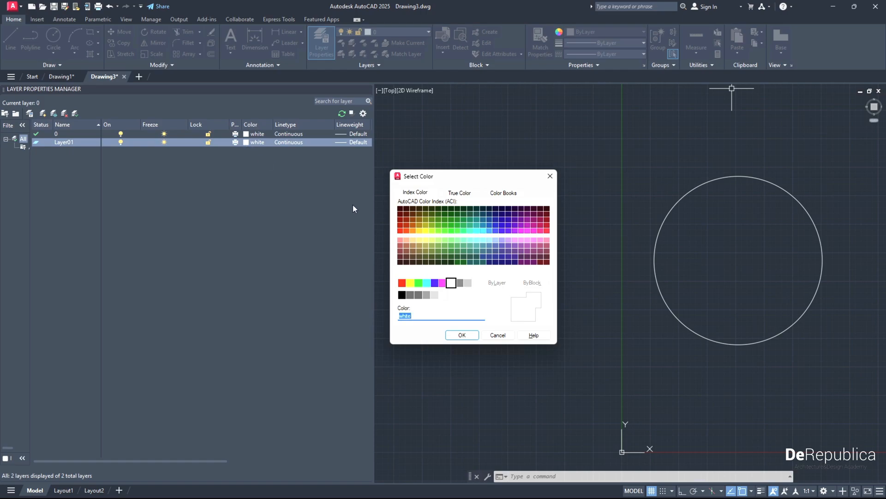
{"action": "left_click", "coordinate": [400, 230]}
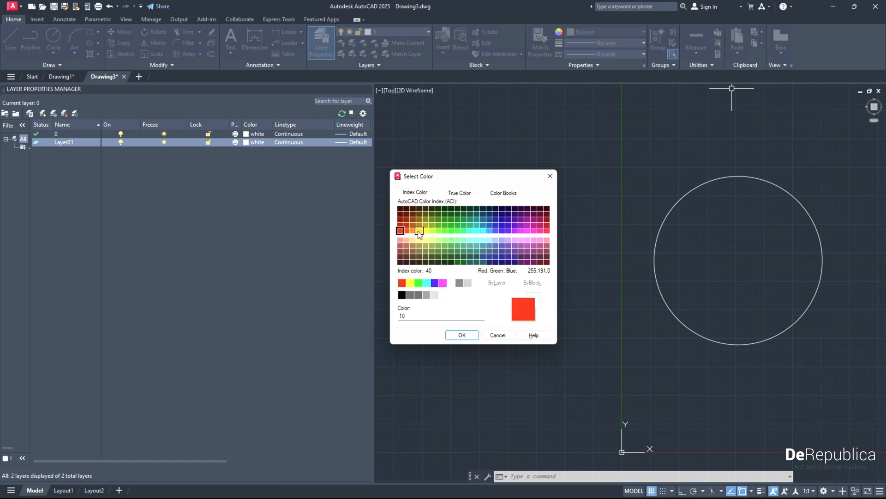
{"action": "left_click", "coordinate": [462, 334]}
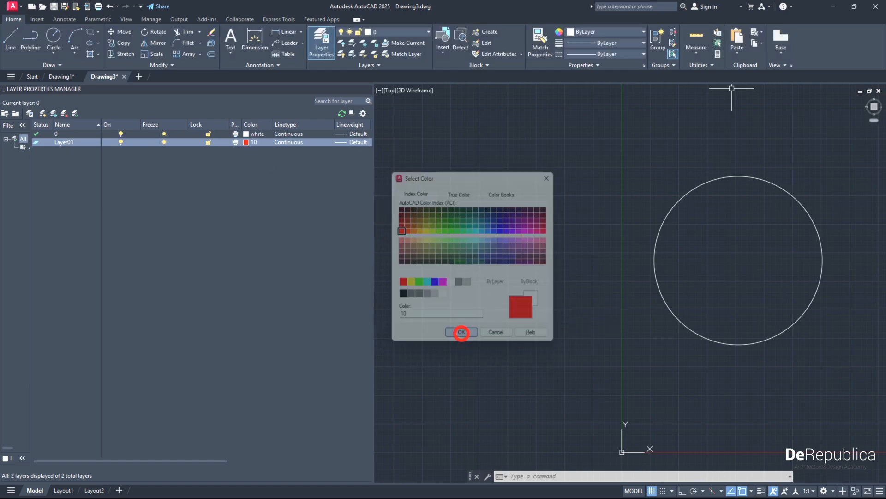
- Draw a second circle with a radius of about 7.86 centered near the origin, and select it to check its layer
{"action": "scroll", "coordinate": [458, 323], "scroll_direction": "down", "scroll_amount": 2}
{"action": "middle_click_drag", "start_coordinate": [457, 323], "coordinate": [442, 261]}
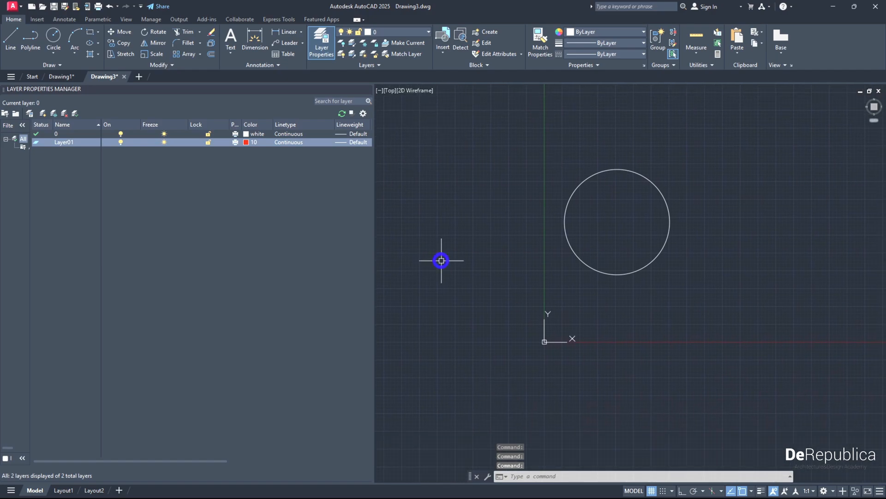
{"action": "left_click", "coordinate": [58, 38]}
{"action": "left_click", "coordinate": [535, 342]}
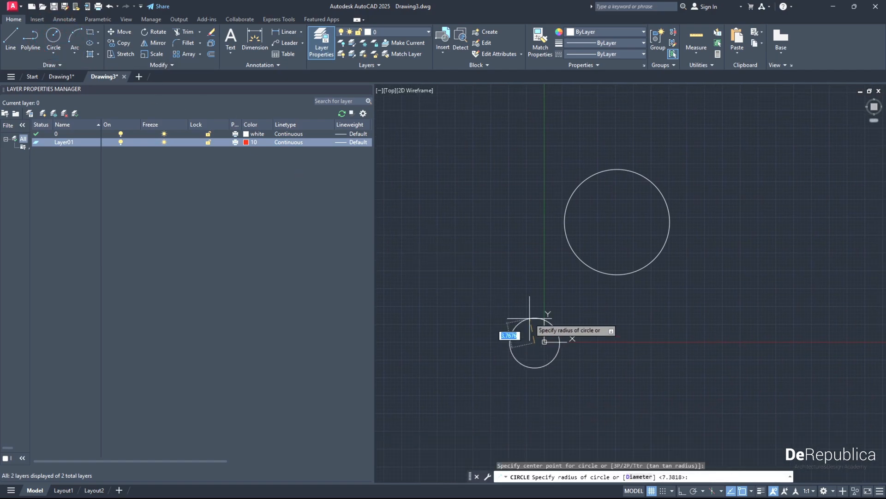
{"action": "left_click", "coordinate": [523, 289]}
{"action": "left_click", "coordinate": [527, 328]}
{"action": "left_click", "coordinate": [481, 270]}
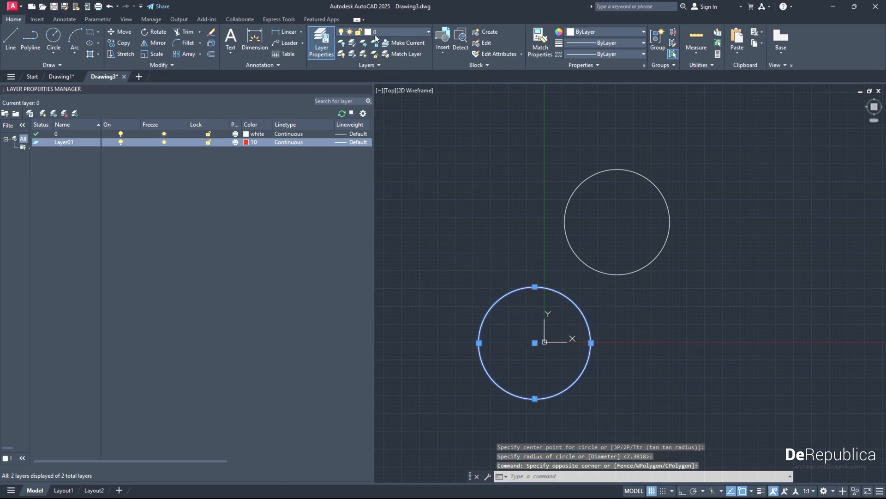
- Make Layer01 the current layer and draw a larger third circle on it, left of the two existing circles
{"action": "double_click", "coordinate": [35, 143]}
{"action": "scroll", "coordinate": [457, 282], "scroll_direction": "down", "scroll_amount": 2}
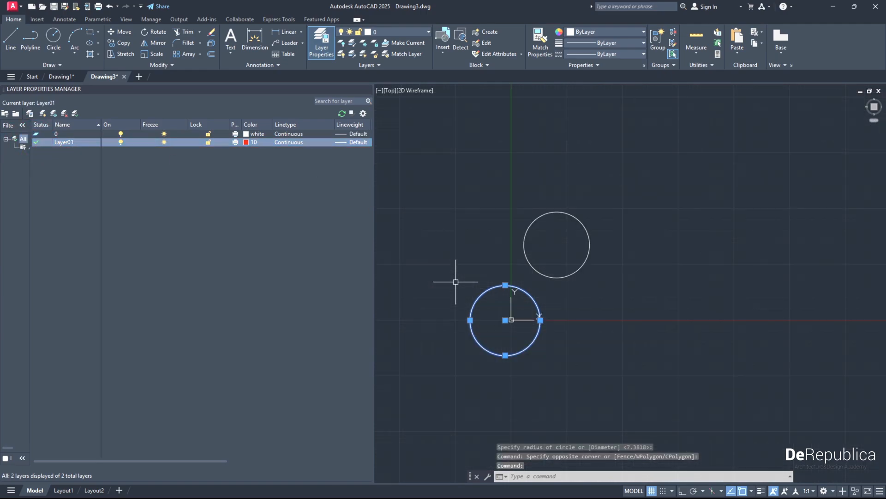
{"action": "middle_click_drag", "start_coordinate": [447, 278], "coordinate": [596, 273]}
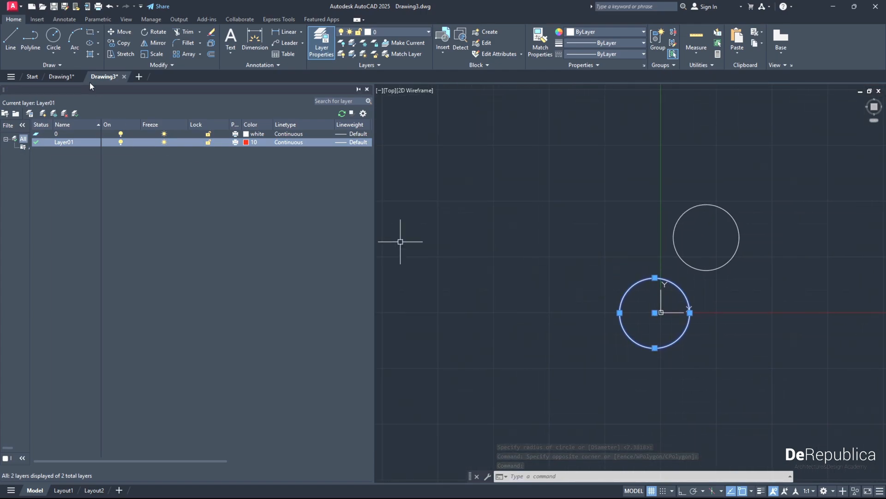
{"action": "type", "text": "c"}
{"action": "key", "text": "Return"}
{"action": "left_click", "coordinate": [579, 247]}
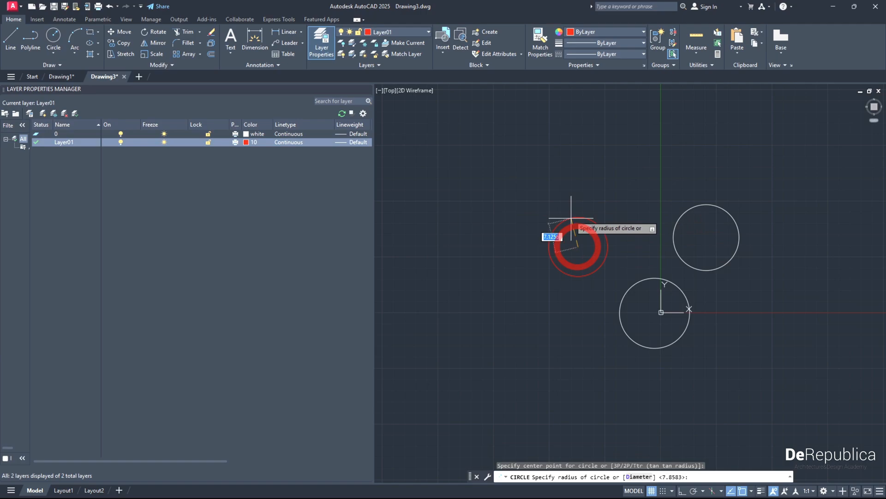
{"action": "left_click", "coordinate": [526, 256]}
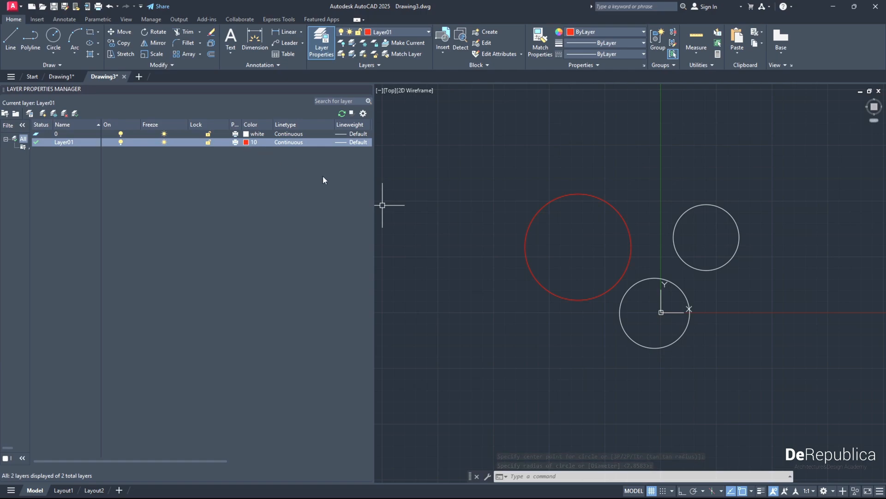
- Compare the layers of the red circle and the upper white circle by selecting each, and clear the selection
{"action": "left_click", "coordinate": [526, 235]}
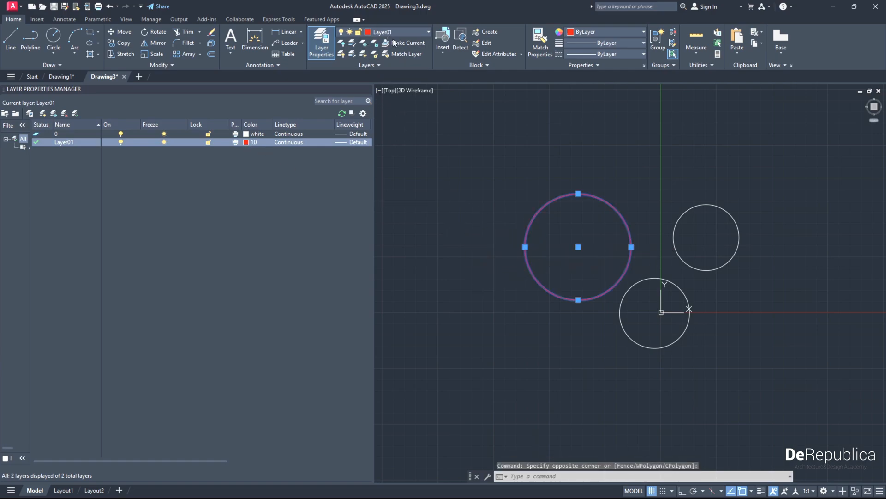
{"action": "key", "text": "Escape"}
{"action": "left_click", "coordinate": [678, 234]}
{"action": "left_click", "coordinate": [663, 184]}
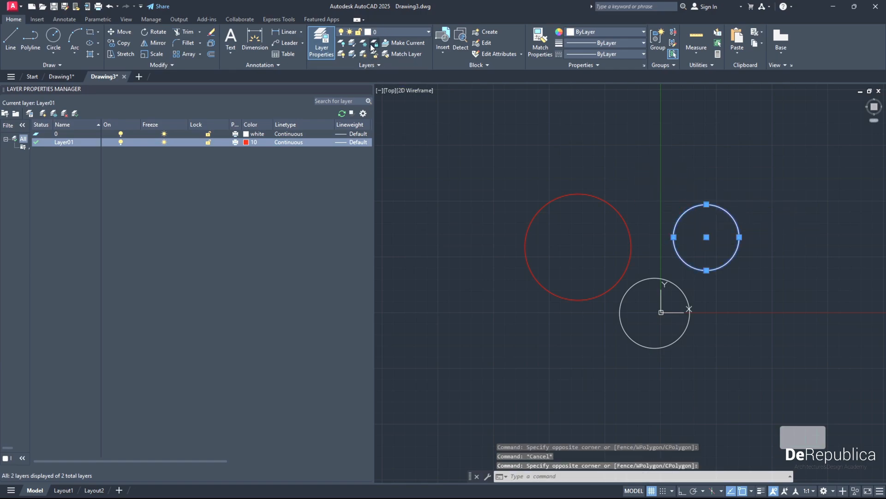
{"action": "key", "text": "Escape"}
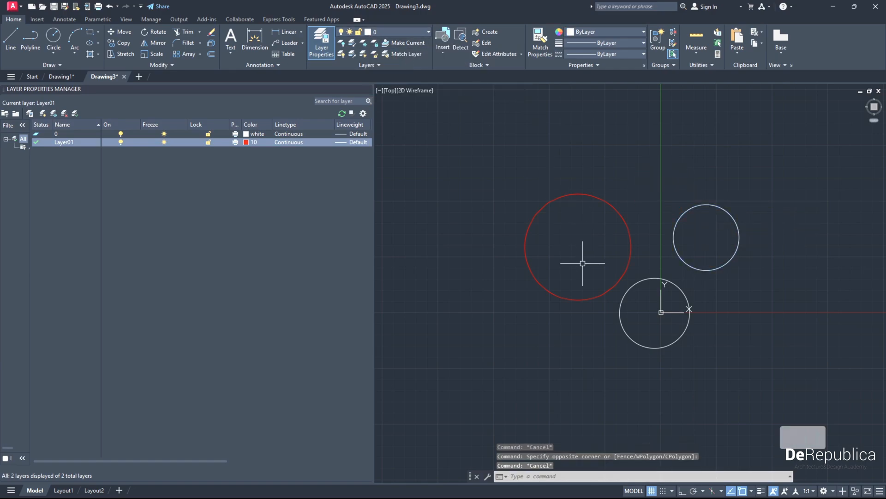
{"action": "left_click", "coordinate": [718, 344]}
{"action": "left_click", "coordinate": [721, 346]}
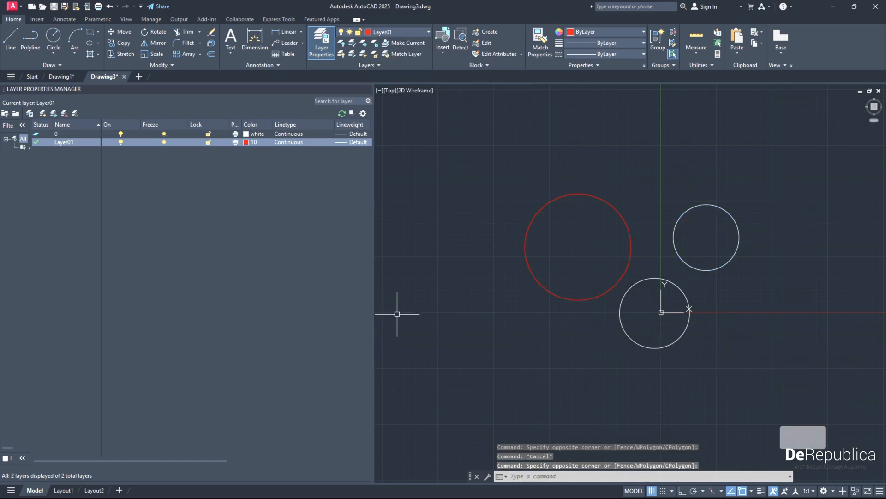
- Create a new layer named layer02 and make it the current layer
{"action": "left_click", "coordinate": [43, 112]}
{"action": "type", "text": "layer"}
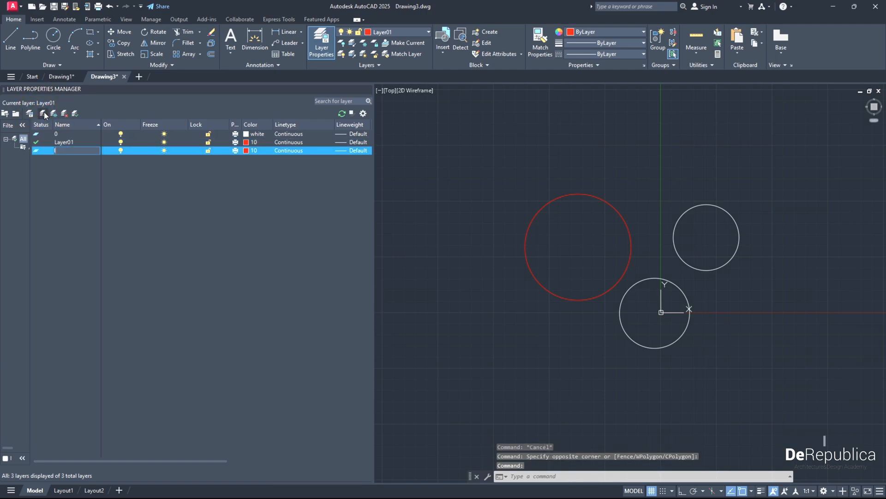
{"action": "type", "text": "0"}
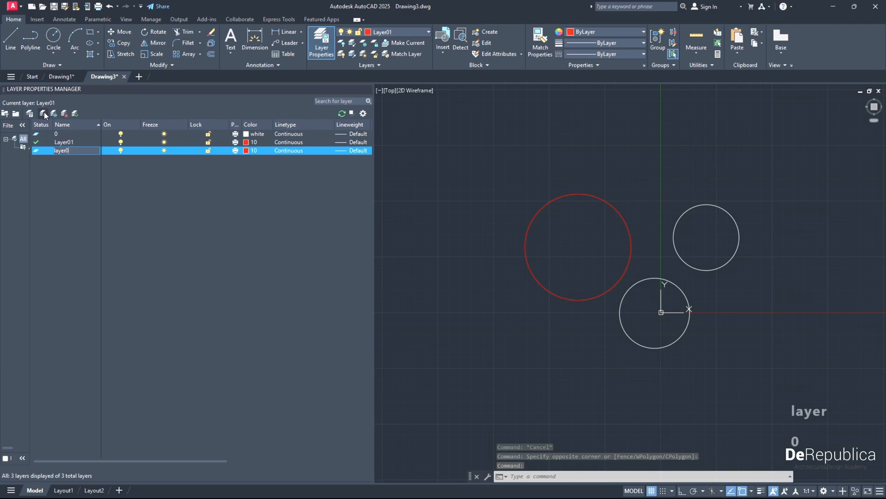
{"action": "type", "text": "2"}
{"action": "key", "text": "Return"}
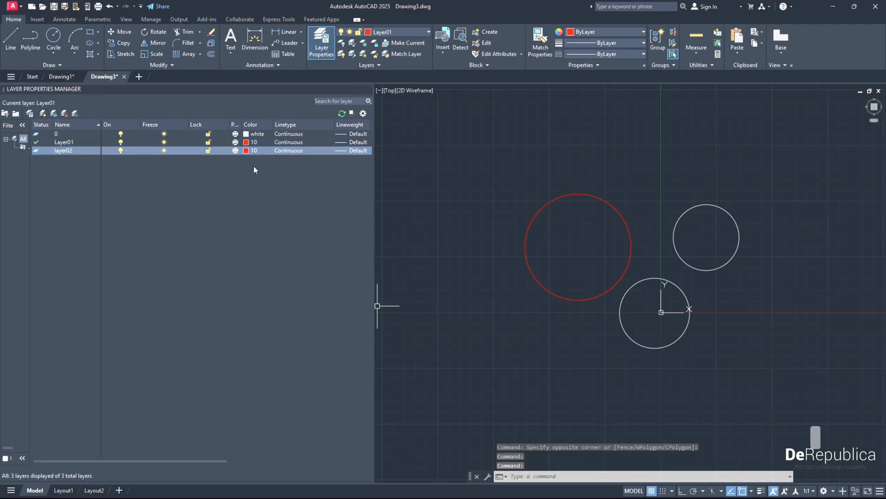
{"action": "double_click", "coordinate": [35, 151]}
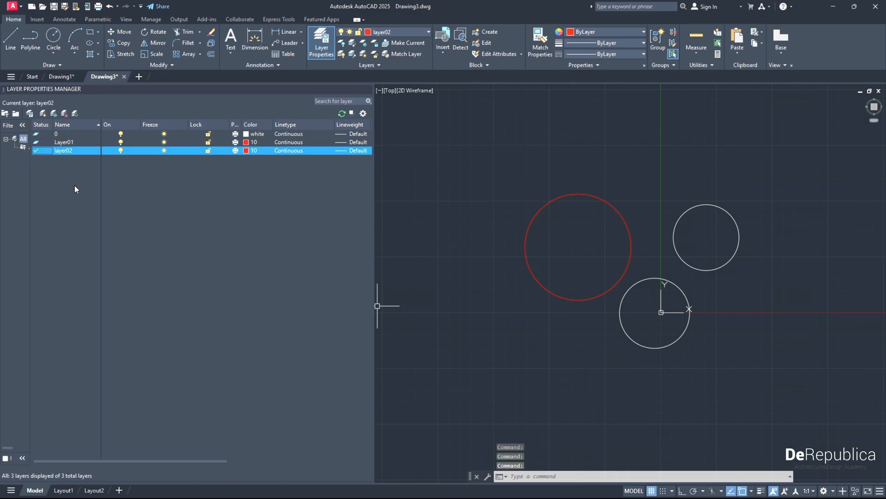
- Set layer02's color to yellow index color 50
{"action": "left_click", "coordinate": [246, 150]}
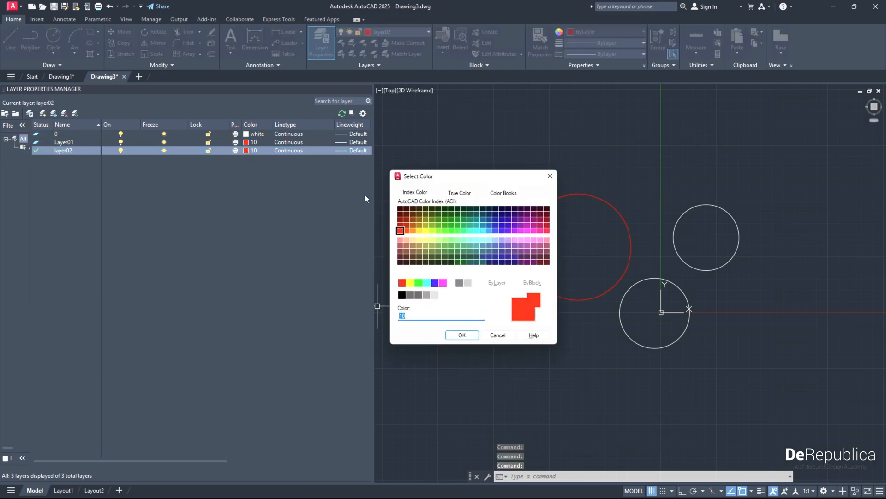
{"action": "left_click", "coordinate": [425, 231]}
{"action": "left_click", "coordinate": [461, 335]}
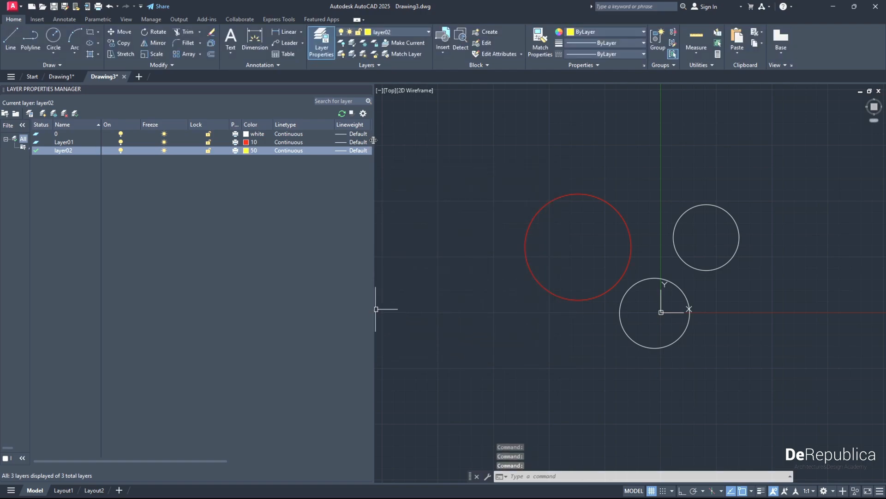
- Load the ACAD_ISO03W100 dashed linetype and assign it to layer02
{"action": "left_click_drag", "start_coordinate": [373, 141], "coordinate": [440, 143]}
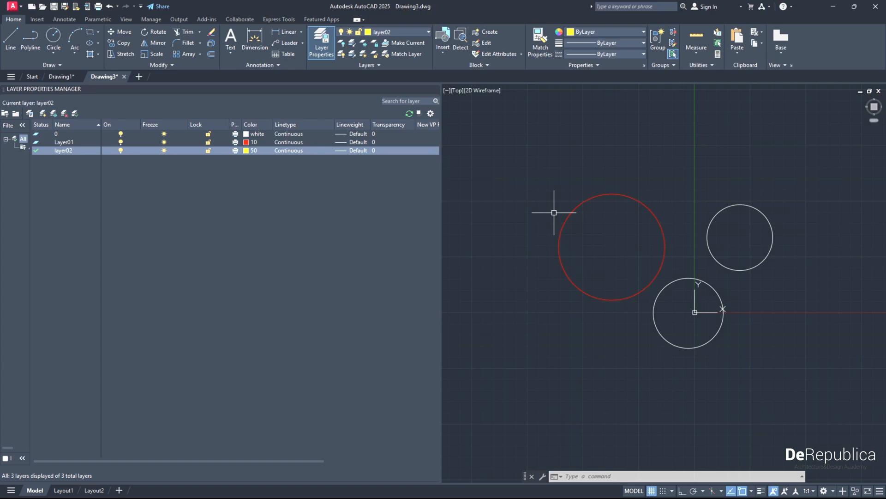
{"action": "left_click", "coordinate": [293, 150]}
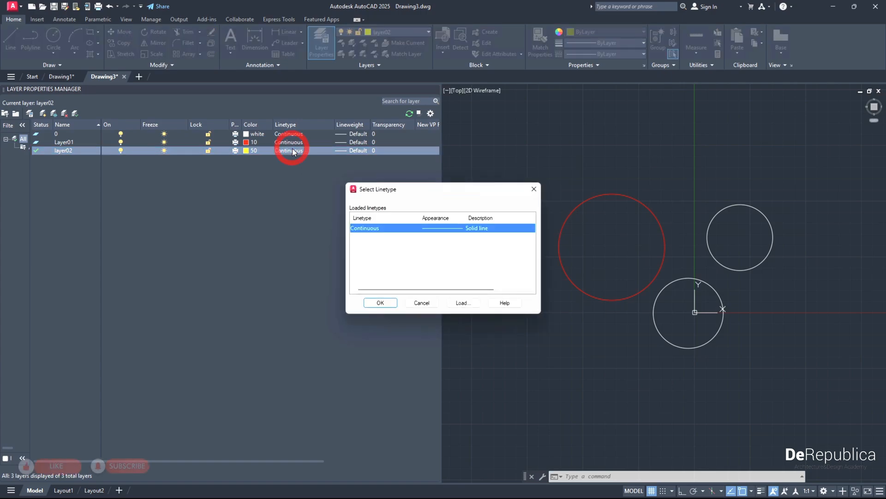
{"action": "left_click_drag", "start_coordinate": [404, 194], "coordinate": [386, 186]}
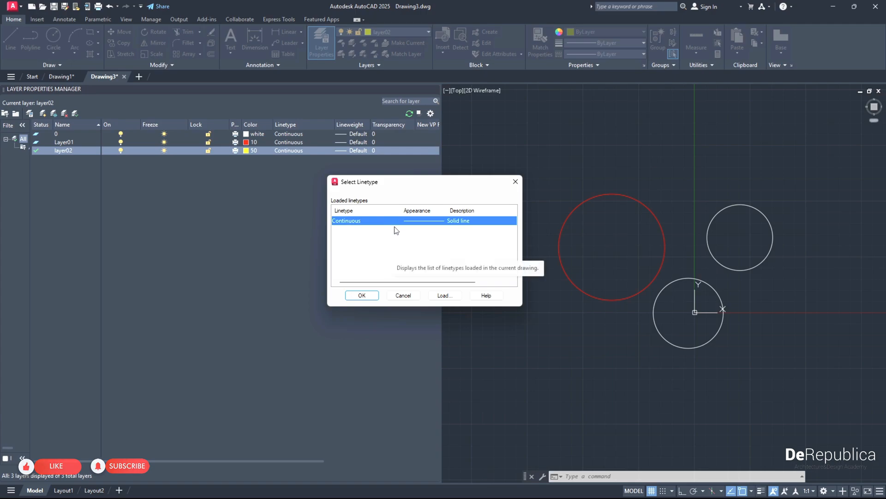
{"action": "left_click", "coordinate": [443, 296]}
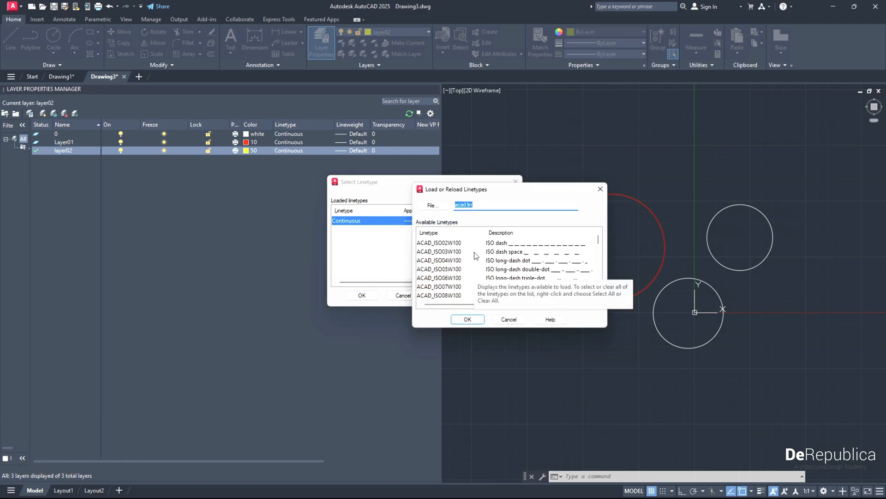
{"action": "left_click", "coordinate": [519, 253]}
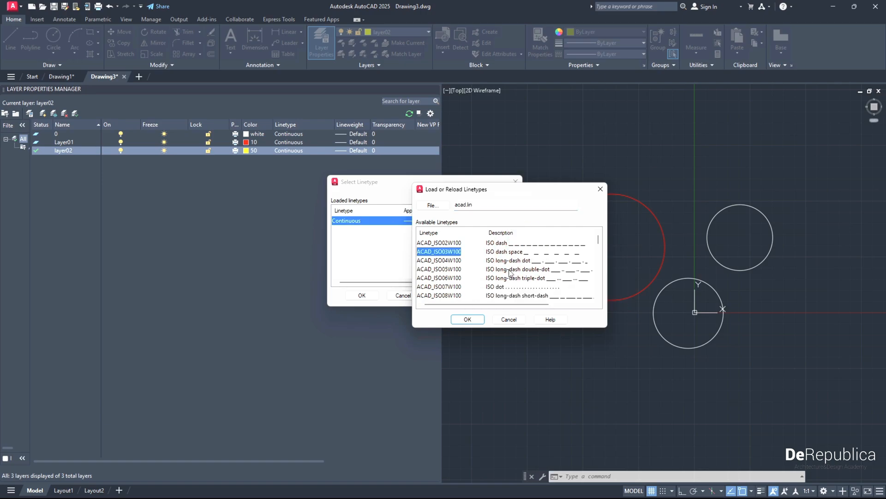
{"action": "left_click", "coordinate": [468, 319]}
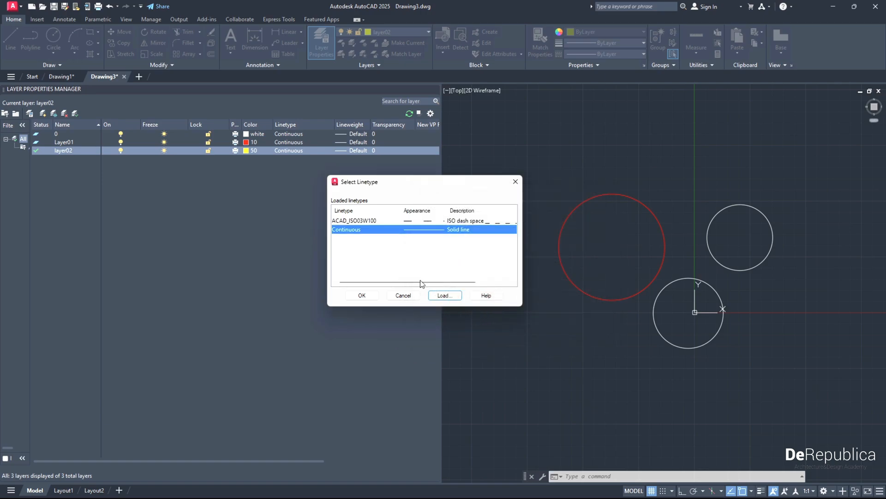
{"action": "left_click", "coordinate": [375, 221]}
{"action": "left_click", "coordinate": [362, 295]}
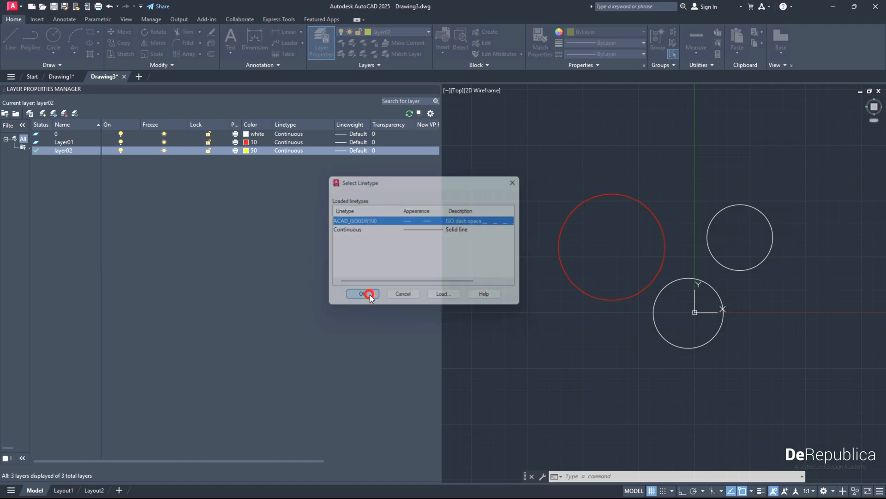
- Check the linetypes of layers 0 and Layer01, and review layer02's linetype choice, keeping ACAD_ISO03W100
{"action": "left_click", "coordinate": [57, 135]}
{"action": "left_click", "coordinate": [58, 142]}
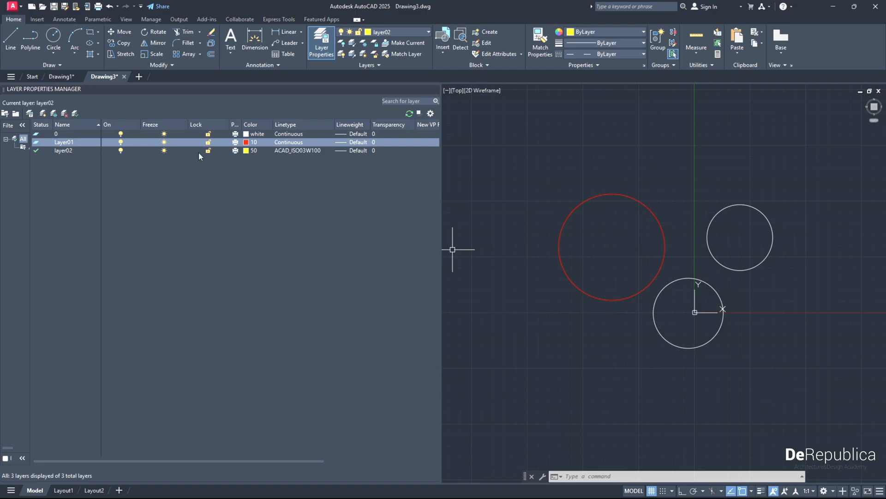
{"action": "left_click", "coordinate": [279, 151]}
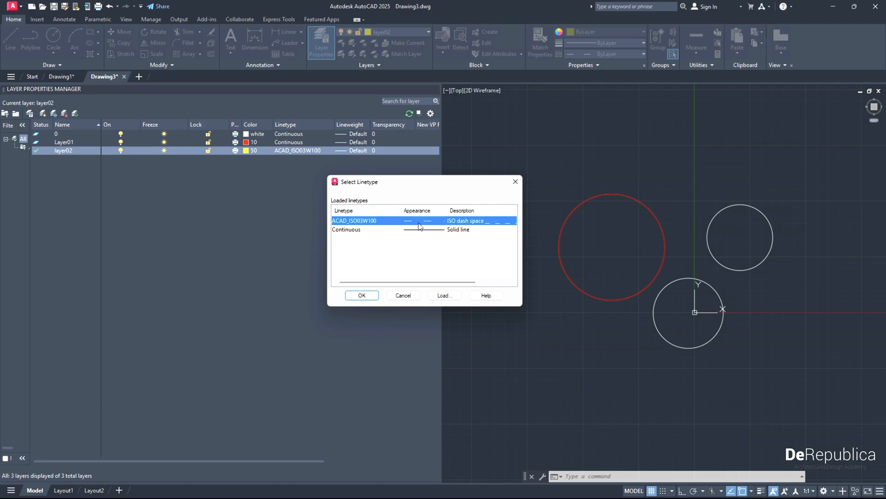
{"action": "left_click", "coordinate": [362, 295]}
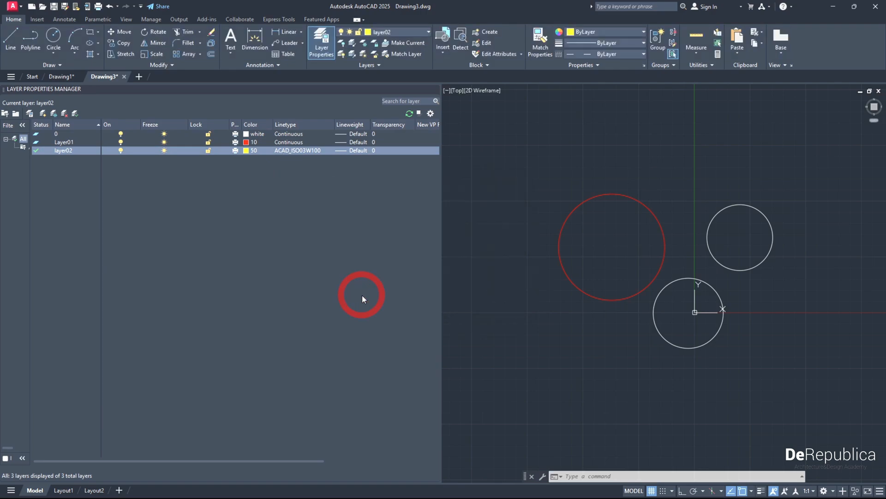
- Set layer02's lineweight to 1.00 mm
{"action": "left_click", "coordinate": [346, 151]}
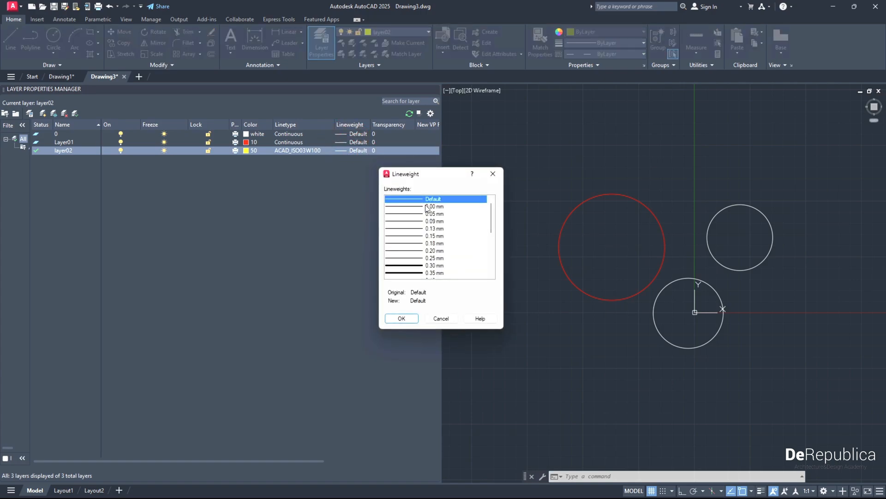
{"action": "left_click_drag", "start_coordinate": [488, 213], "coordinate": [488, 232]}
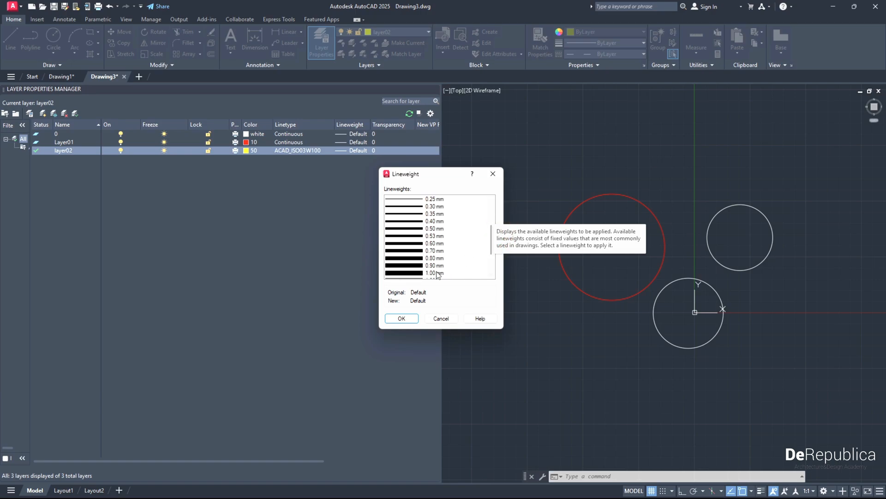
{"action": "left_click", "coordinate": [417, 274]}
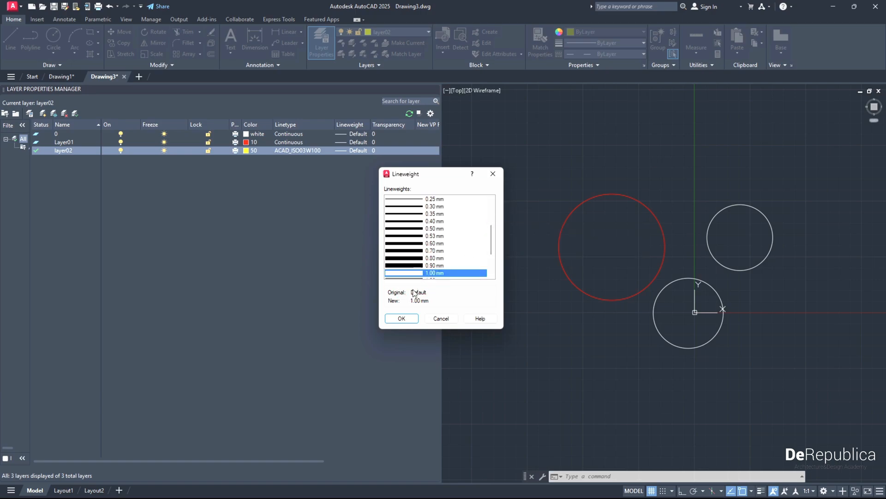
{"action": "left_click", "coordinate": [402, 319]}
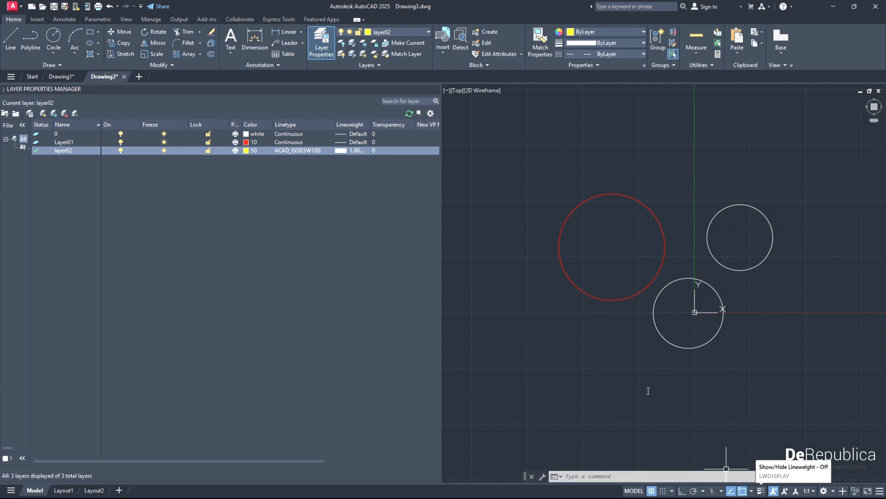
- Draw a large circle on layer02, below and to the left of the three existing circles
{"action": "left_click", "coordinate": [55, 41]}
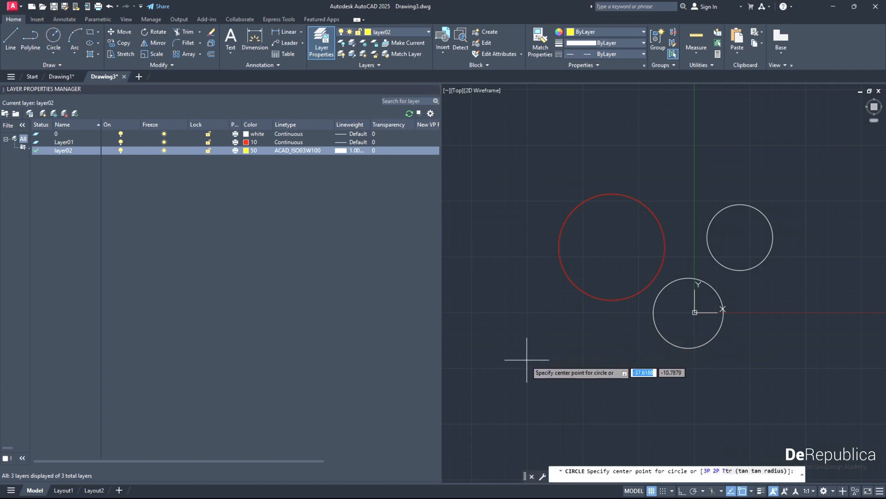
{"action": "scroll", "coordinate": [526, 360], "scroll_direction": "down", "scroll_amount": 2}
{"action": "middle_click_drag", "start_coordinate": [549, 306], "coordinate": [607, 252]}
{"action": "left_click", "coordinate": [562, 304]}
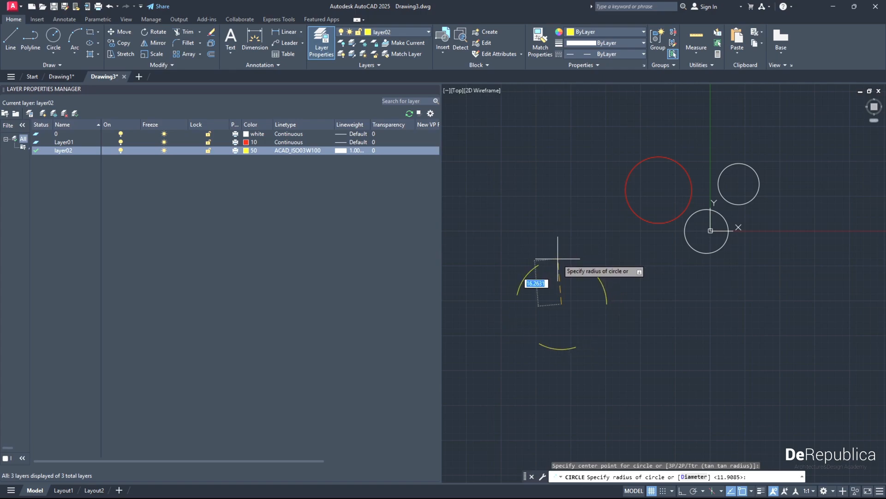
{"action": "left_click", "coordinate": [556, 198]}
{"action": "scroll", "coordinate": [561, 234], "scroll_direction": "down", "scroll_amount": 2}
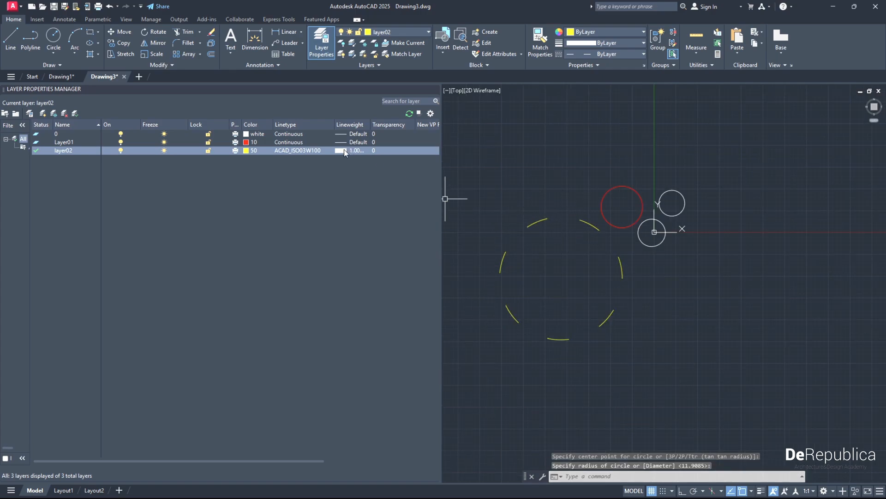
- Select the yellow dashed circle to check its layer properties, and clear the selection
{"action": "left_click", "coordinate": [552, 236]}
{"action": "left_click", "coordinate": [522, 195]}
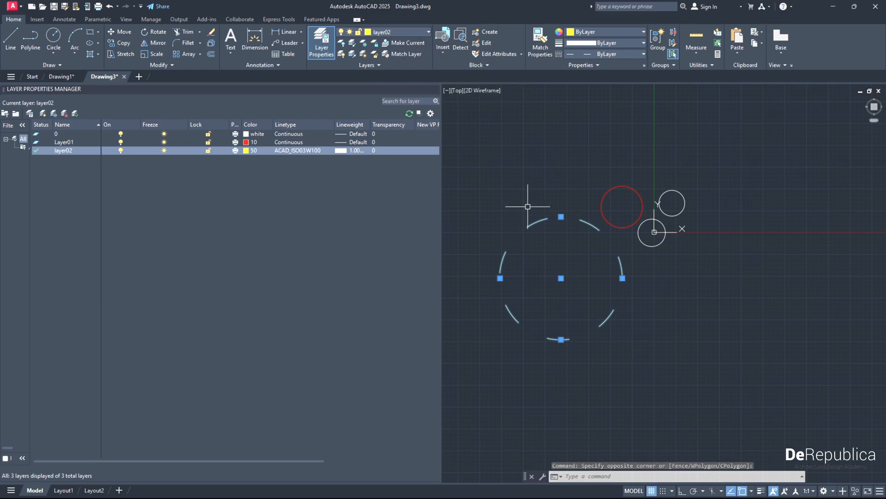
{"action": "key", "text": "Escape"}
{"action": "scroll", "coordinate": [542, 240], "scroll_direction": "up", "scroll_amount": 2}
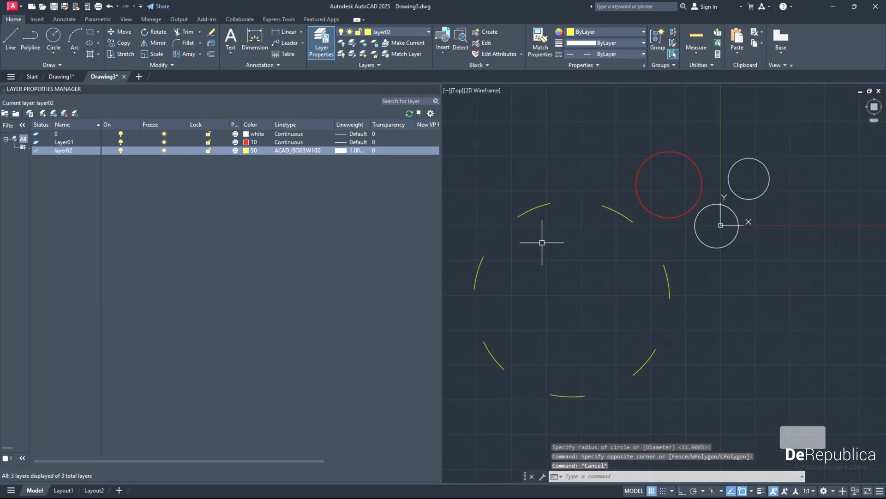
- Turn on the lineweight display and check the LineWeight entry among the status bar customization options
{"action": "left_click", "coordinate": [759, 491]}
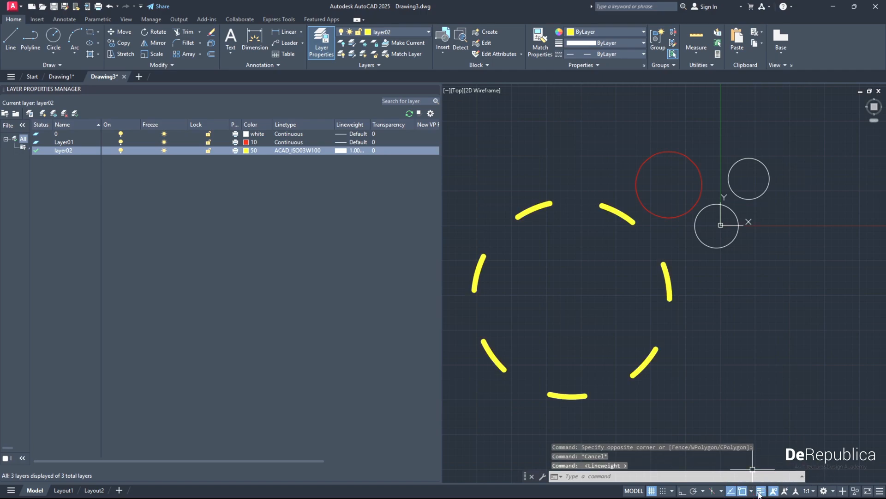
{"action": "left_click", "coordinate": [881, 493]}
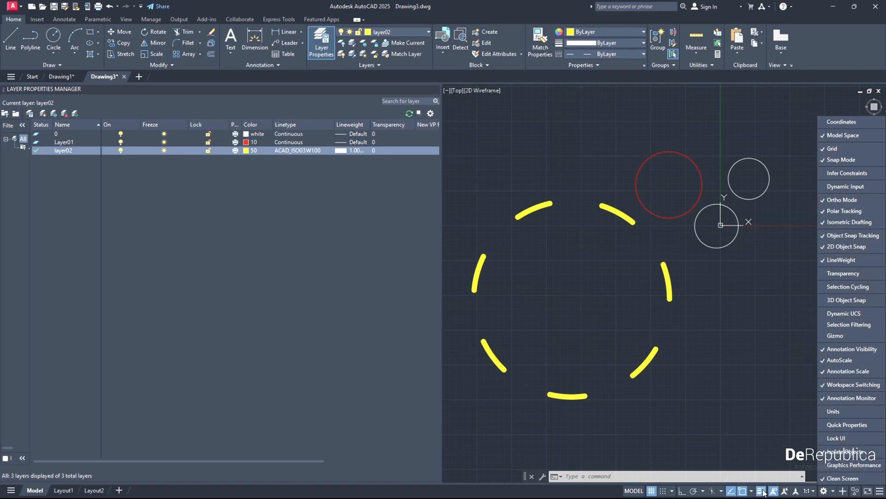
{"action": "left_click", "coordinate": [727, 389]}
- Draw two connected lines on layer02: a horizontal one above the circles and a vertical one down from its right end
{"action": "scroll", "coordinate": [716, 382], "scroll_direction": "down", "scroll_amount": 2}
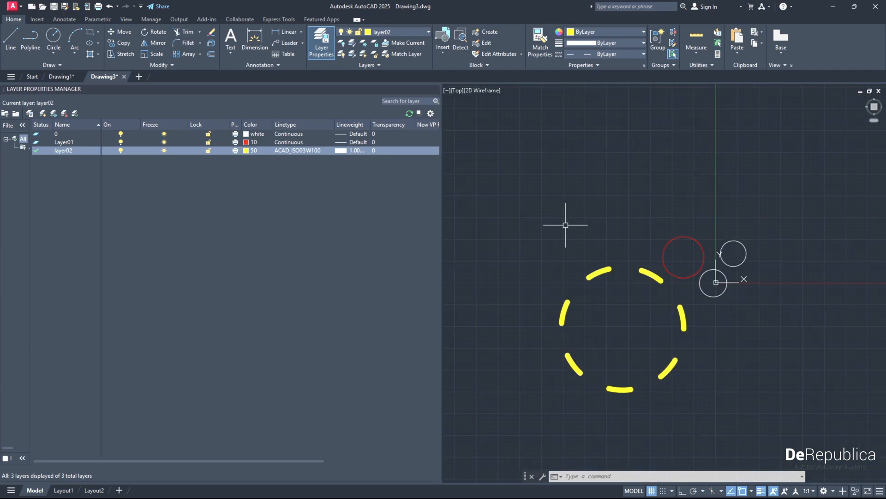
{"action": "left_click", "coordinate": [10, 37]}
{"action": "left_click", "coordinate": [557, 149]}
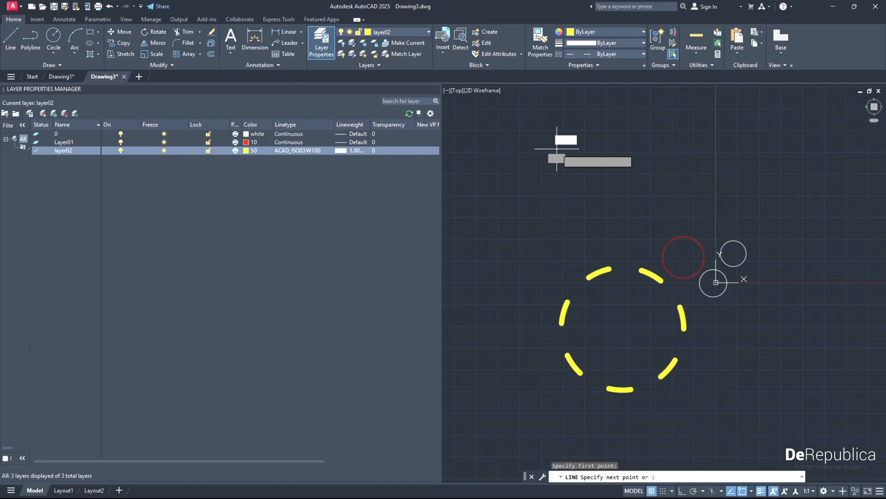
{"action": "left_click", "coordinate": [809, 149]}
{"action": "left_click", "coordinate": [809, 325]}
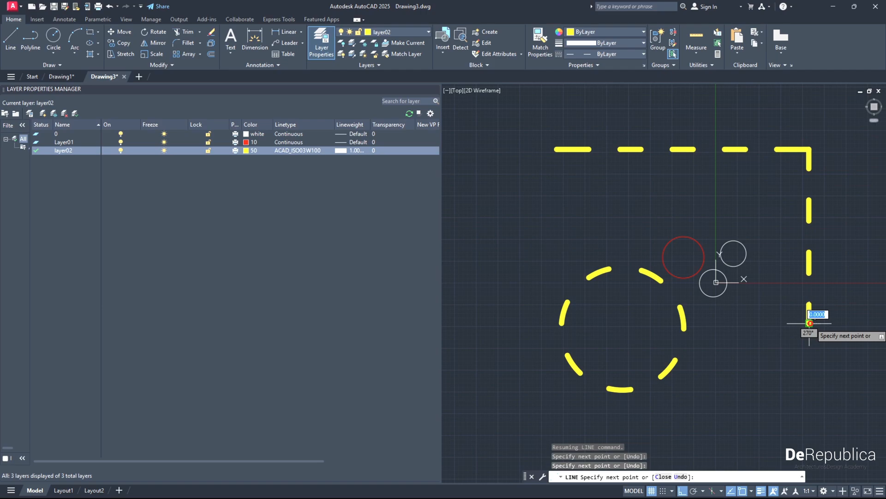
{"action": "key", "text": "Return"}
- Draw a rectangle on layer02 above and slightly left of the dashed circle, below the horizontal line
{"action": "left_click", "coordinate": [90, 32]}
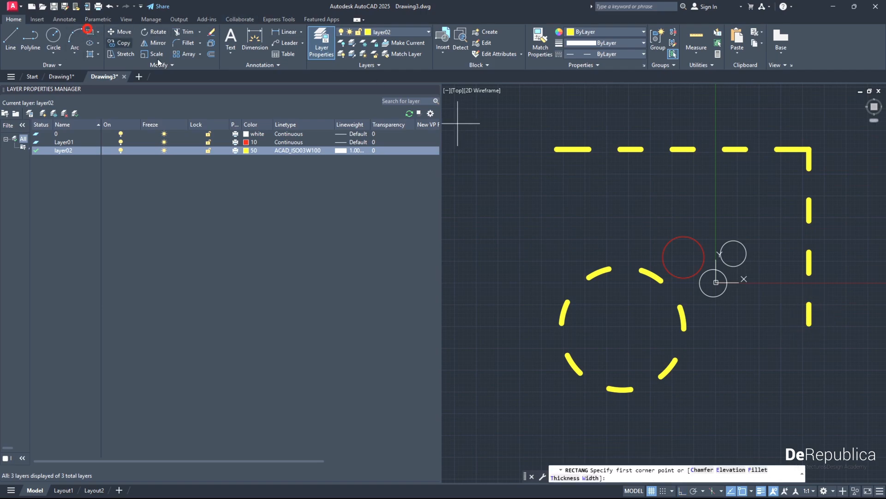
{"action": "left_click", "coordinate": [507, 175]}
{"action": "left_click", "coordinate": [639, 242]}
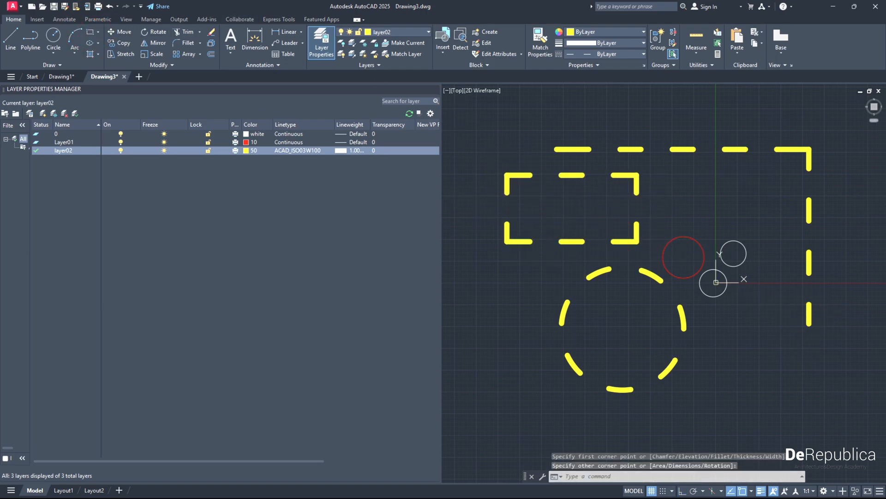
{"action": "mouse_move", "coordinate": [765, 303]}
{"action": "middle_mouse_down"}
{"action": "mouse_move", "coordinate": [718, 276]}
{"action": "mouse_move", "coordinate": [730, 282]}
{"action": "middle_mouse_up"}
{"action": "left_click", "coordinate": [868, 384]}
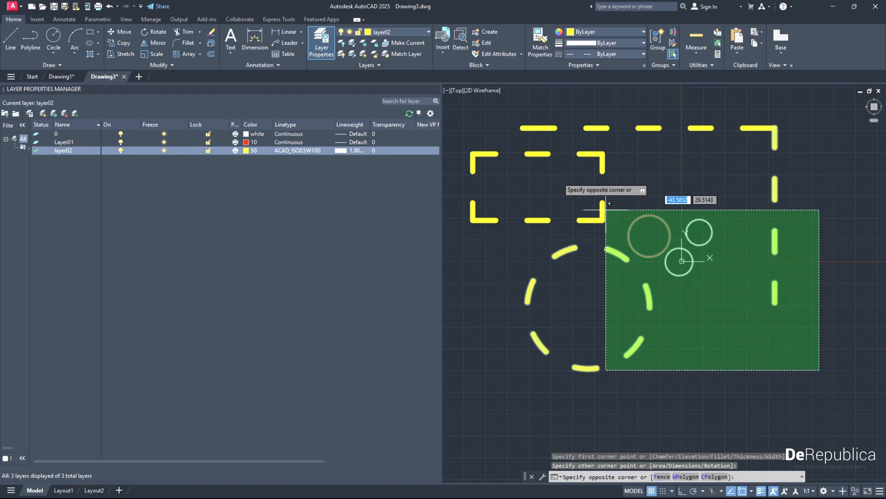
{"action": "left_click", "coordinate": [467, 107]}
{"action": "key", "text": "Escape"}
- Move the red circle and the two white circles together straight up by a short distance
{"action": "left_click", "coordinate": [702, 257]}
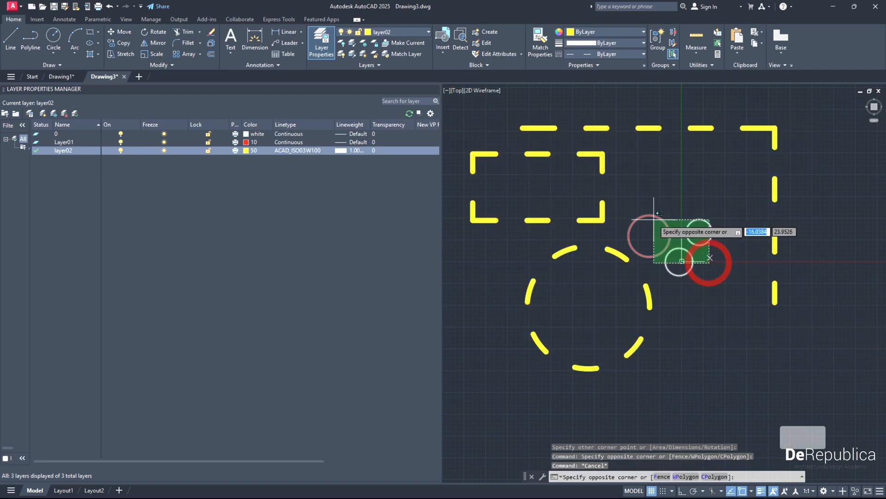
{"action": "left_click", "coordinate": [667, 227]}
{"action": "key", "text": "m"}
{"action": "key", "text": "Return"}
{"action": "left_click", "coordinate": [680, 261]}
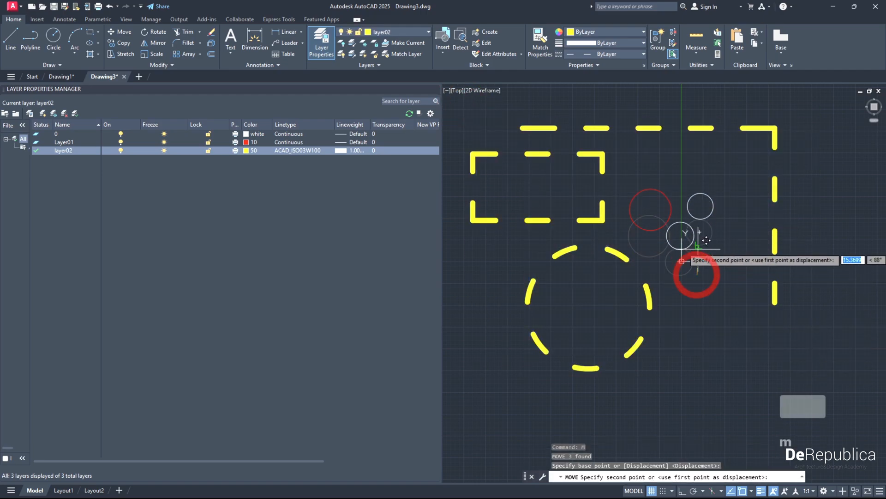
{"action": "key", "text": "Escape"}
{"action": "middle_click_drag", "start_coordinate": [454, 206], "coordinate": [475, 210]}
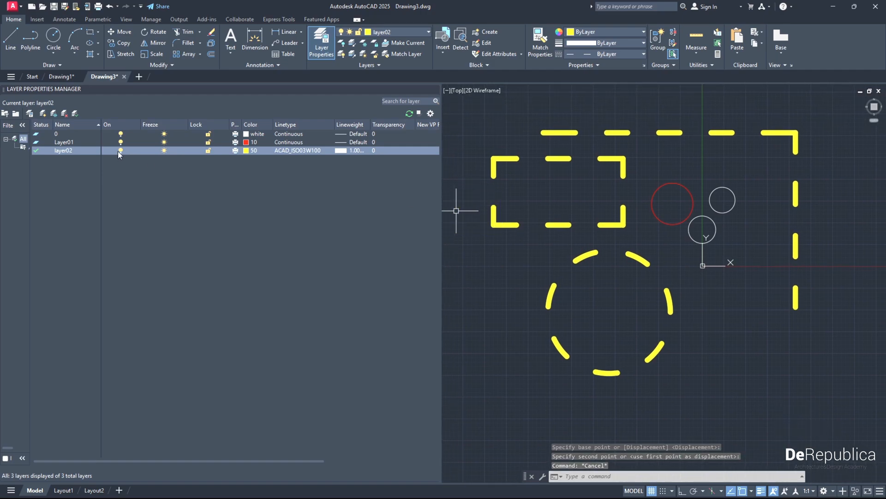
- Make Layer01 the current layer and turn layer02 off
{"action": "double_click", "coordinate": [62, 142]}
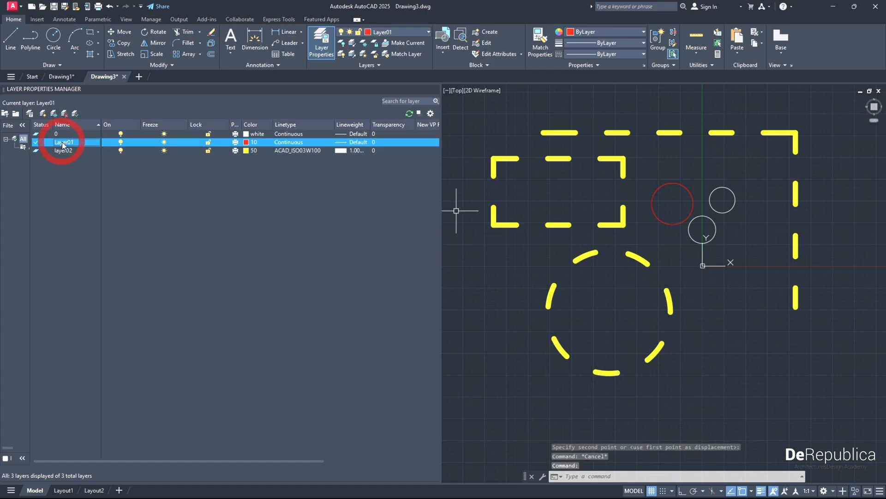
{"action": "left_click", "coordinate": [121, 151]}
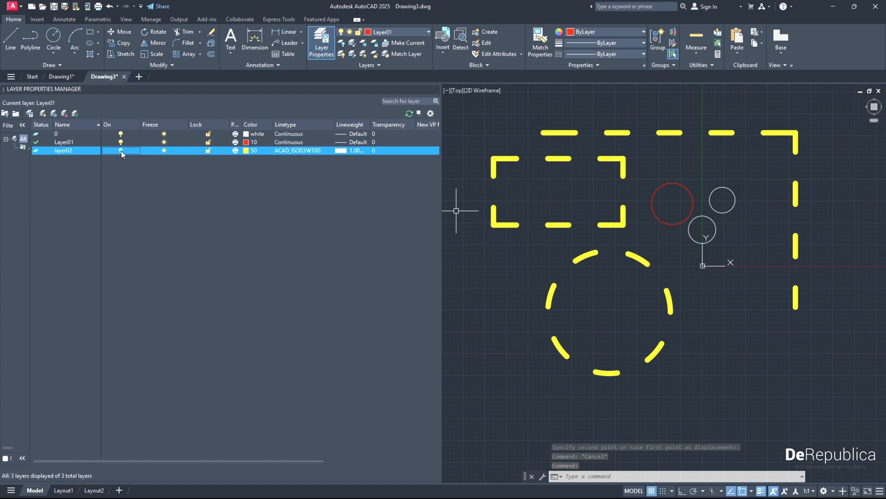
{"action": "middle_click_drag", "start_coordinate": [629, 245], "coordinate": [577, 271]}
{"action": "scroll", "coordinate": [649, 254], "scroll_direction": "up", "scroll_amount": 3}
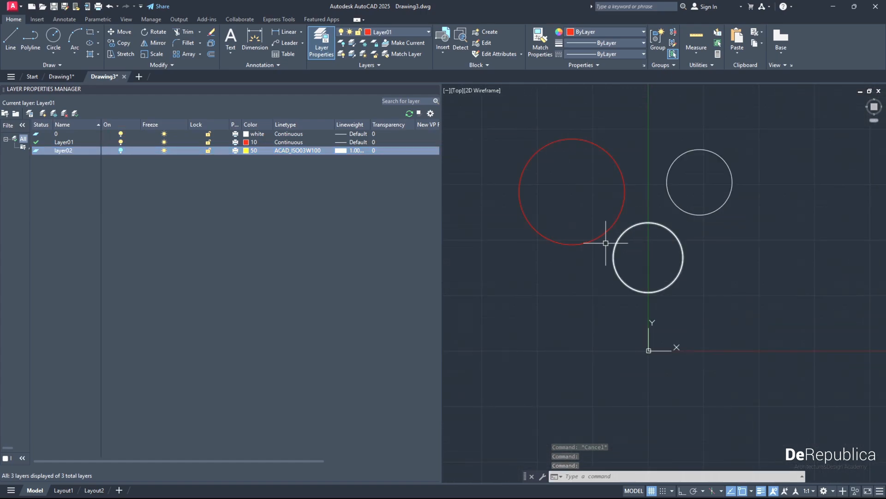
{"action": "middle_click_drag", "start_coordinate": [603, 240], "coordinate": [602, 246]}
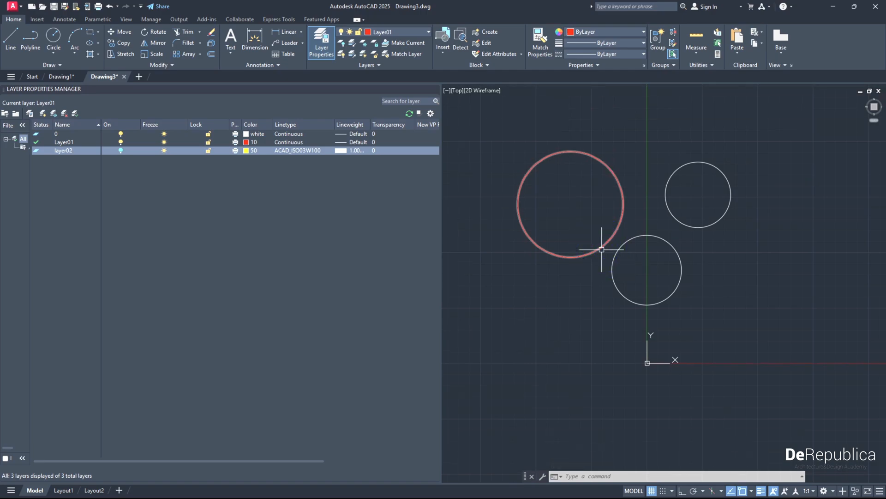
- Check which layer the red circle is on and lock Layer01
{"action": "left_click", "coordinate": [602, 246]}
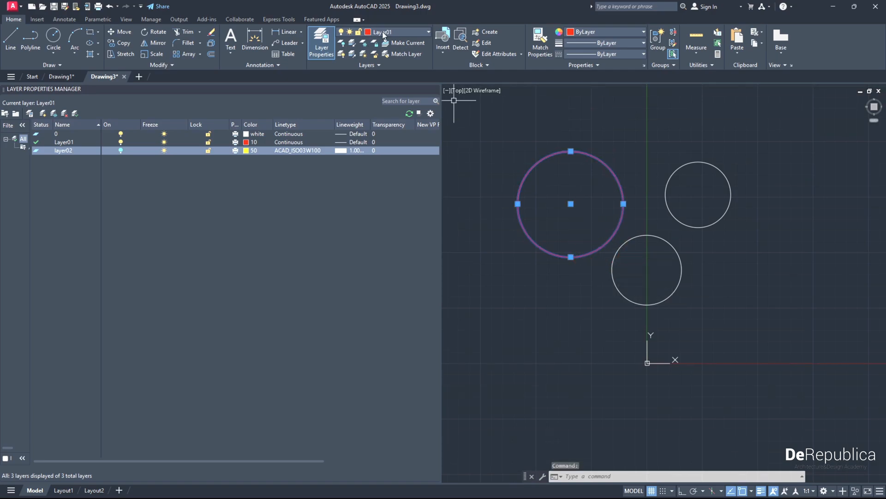
{"action": "left_click", "coordinate": [208, 142]}
{"action": "key", "text": "Escape"}
{"action": "left_click", "coordinate": [558, 188]}
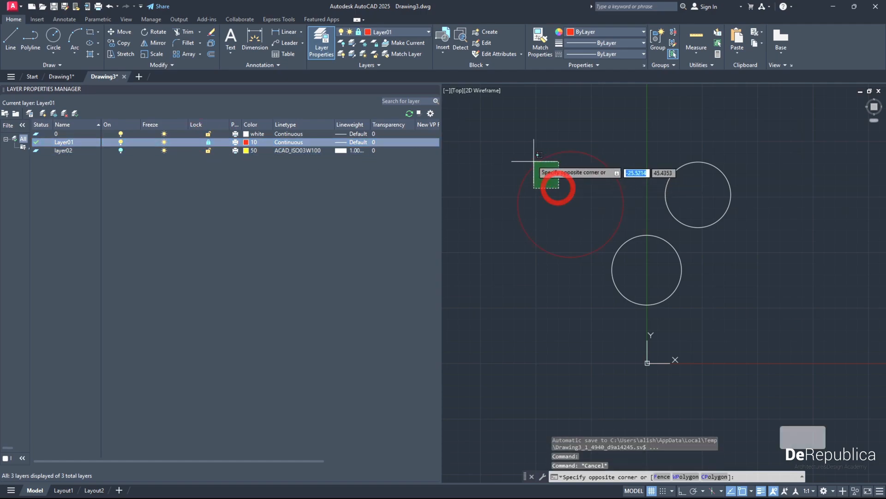
{"action": "key", "text": "Escape"}
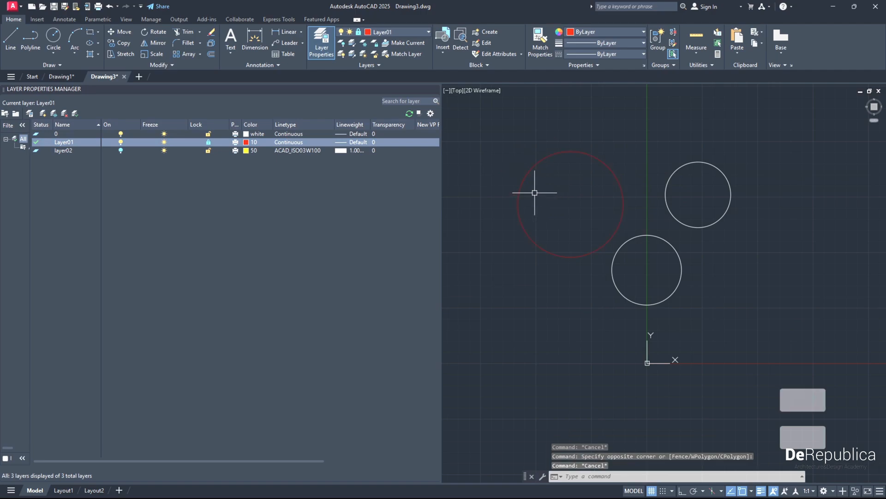
- Try to select the red circle on the locked Layer01 for a Move operation
{"action": "left_click", "coordinate": [123, 35]}
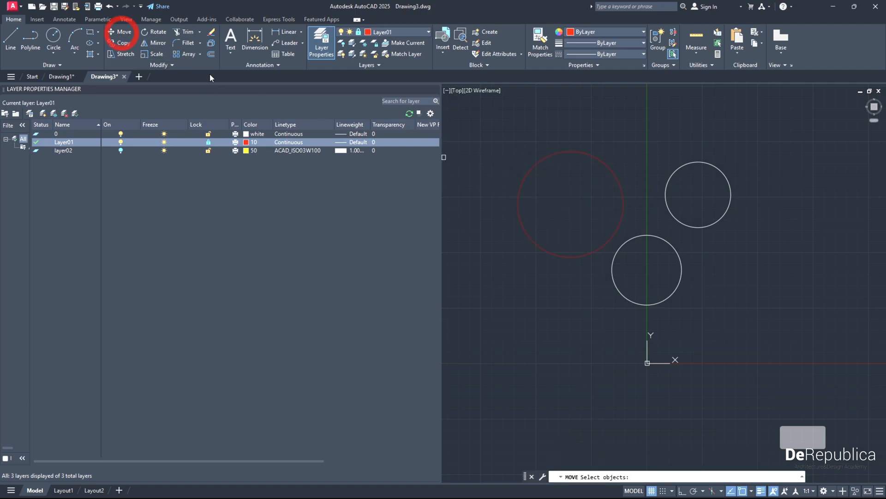
{"action": "left_click", "coordinate": [599, 217]}
{"action": "left_click", "coordinate": [517, 131]}
{"action": "left_click", "coordinate": [580, 229]}
{"action": "left_click", "coordinate": [509, 152]}
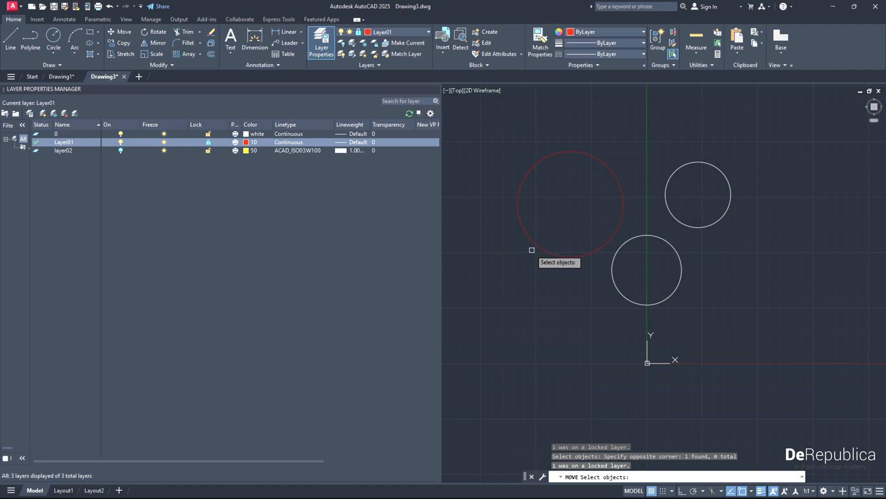
{"action": "left_click", "coordinate": [556, 216]}
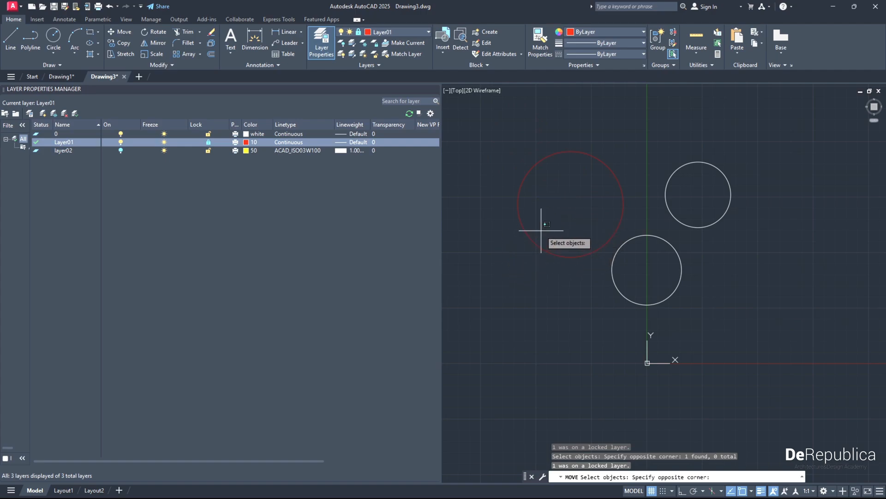
{"action": "left_click", "coordinate": [514, 257]}
{"action": "key", "text": "Escape"}
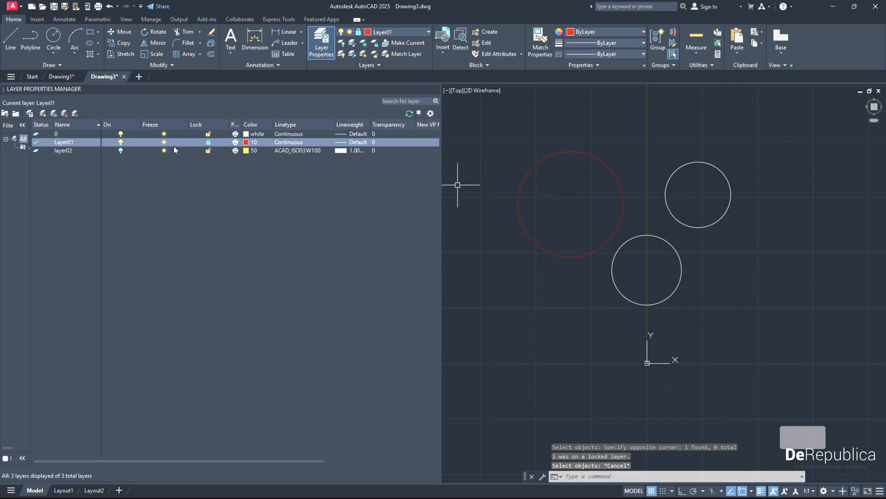
- Draw three connected lines on the locked Layer01, running down, across and up to the right below the circles
{"action": "left_click", "coordinate": [529, 282]}
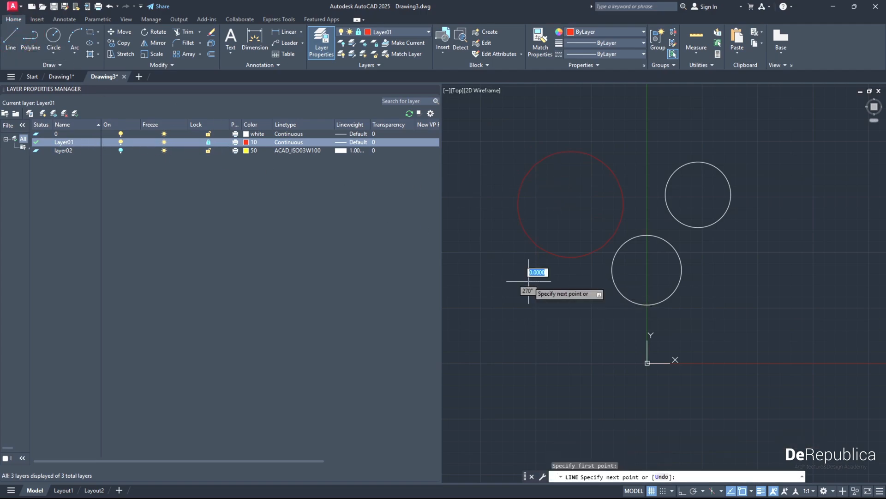
{"action": "left_click", "coordinate": [533, 384]}
{"action": "left_click", "coordinate": [686, 400]}
{"action": "left_click", "coordinate": [795, 309]}
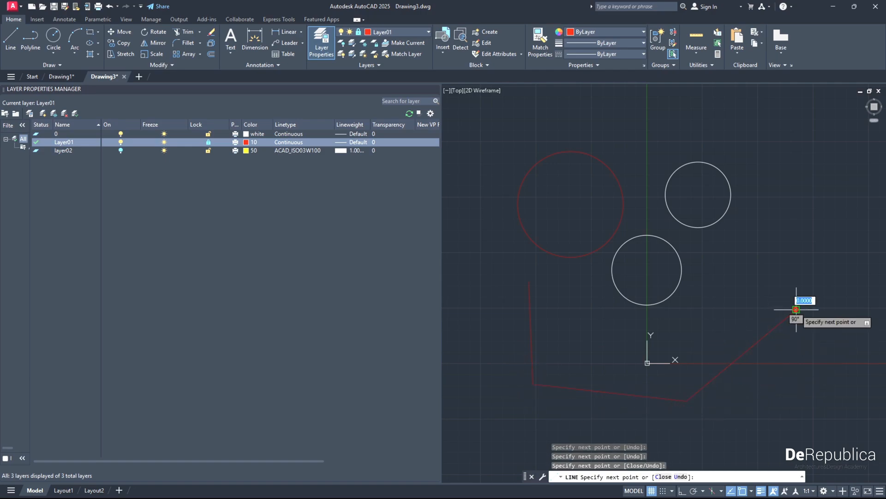
{"action": "key", "text": "Return"}
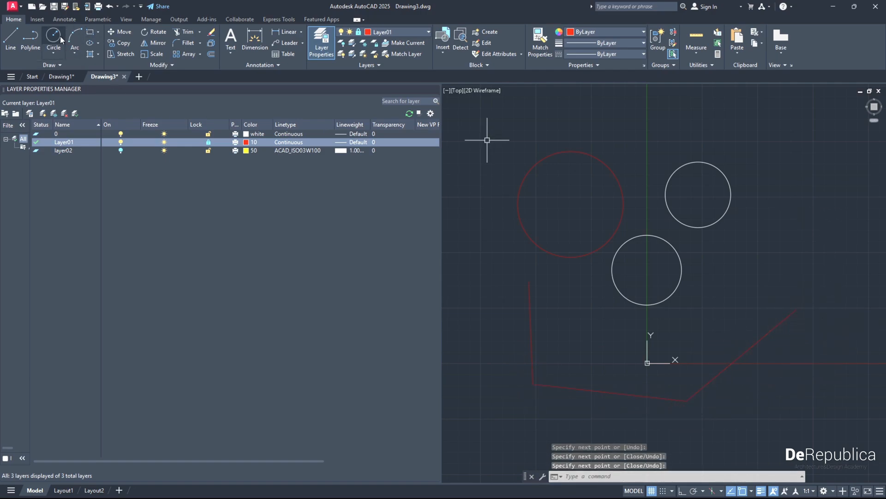
- Draw a narrow upright rectangle of about 8.6 by 26.3 units on Layer01, to the left of the connected lines
{"action": "left_click", "coordinate": [90, 31]}
{"action": "scroll", "coordinate": [554, 196], "scroll_direction": "down", "scroll_amount": 2}
{"action": "left_click", "coordinate": [498, 248]}
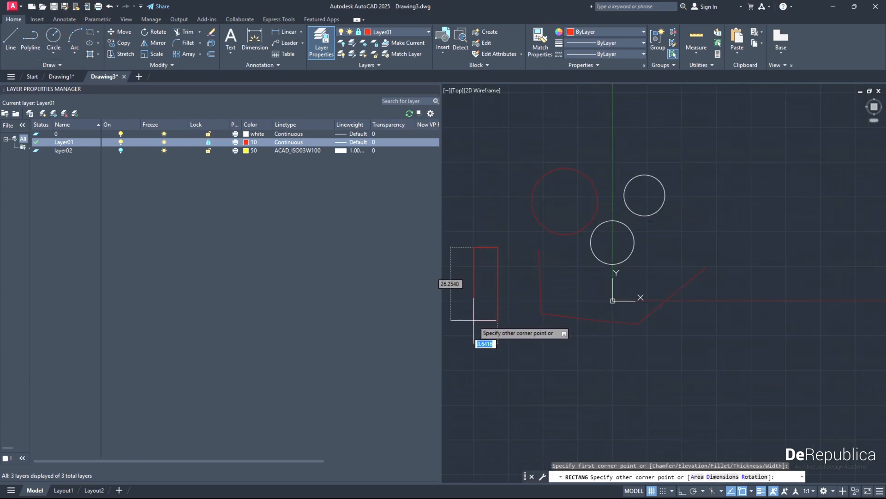
{"action": "left_click", "coordinate": [474, 320]}
{"action": "left_click", "coordinate": [574, 356]}
{"action": "left_click", "coordinate": [521, 300]}
{"action": "key", "text": "Escape"}
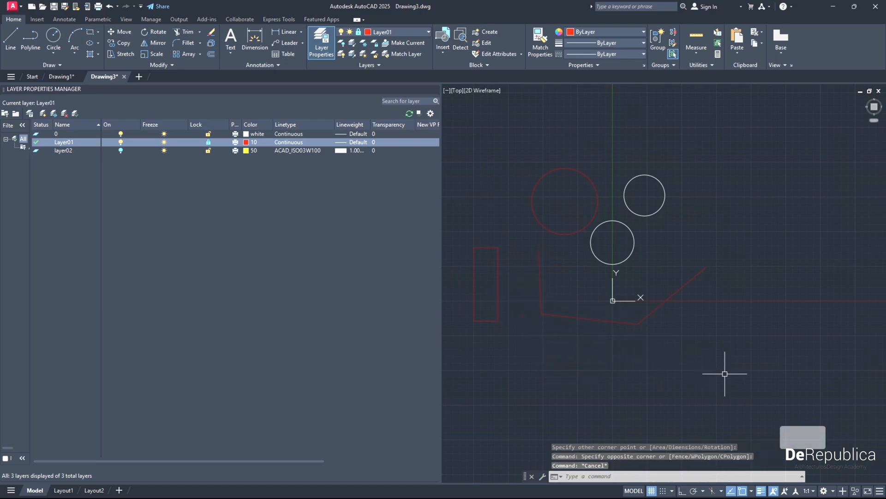
- Select all visible objects, including those on the locked Layer01, and erase the selection
{"action": "left_click", "coordinate": [737, 376]}
{"action": "left_click", "coordinate": [467, 123]}
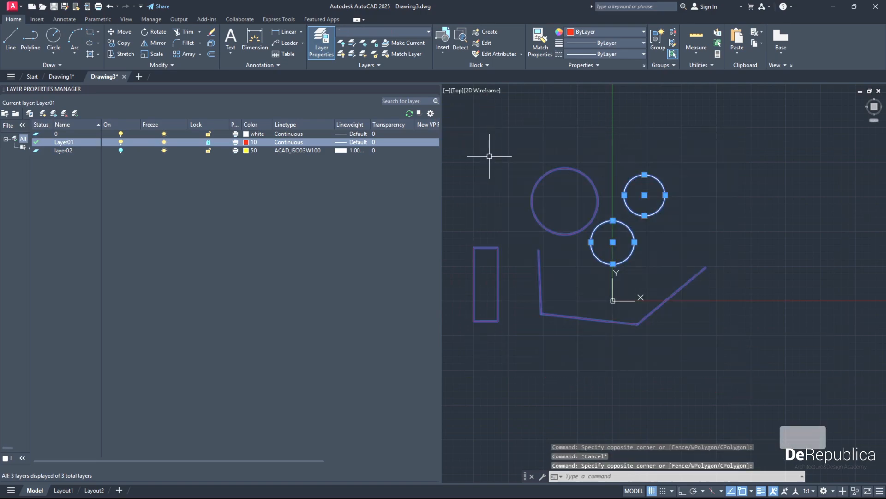
{"action": "left_click", "coordinate": [211, 34]}
{"action": "mouse_move", "coordinate": [530, 291]}
{"action": "middle_mouse_down"}
{"action": "mouse_move", "coordinate": [600, 303]}
{"action": "mouse_move", "coordinate": [582, 303]}
{"action": "middle_mouse_up"}
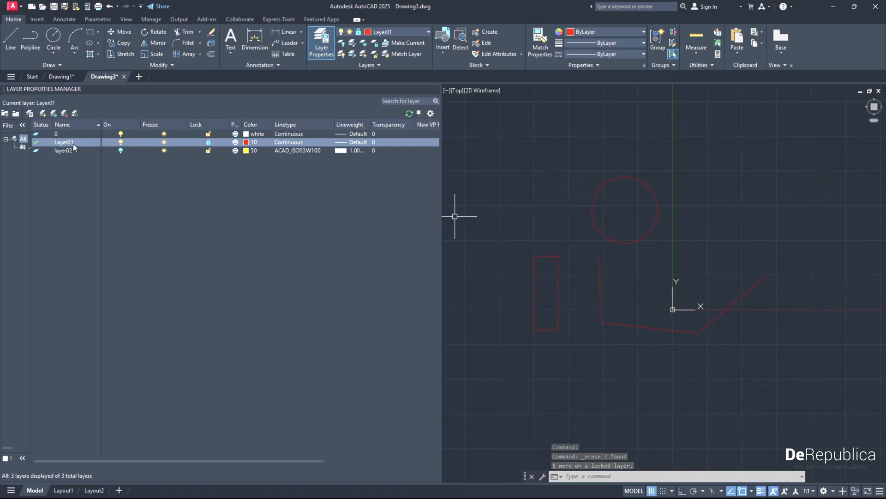
- Unlock Layer01 and try to delete it from the layer list
{"action": "left_click", "coordinate": [208, 143]}
{"action": "middle_click_drag", "start_coordinate": [561, 297], "coordinate": [583, 300]}
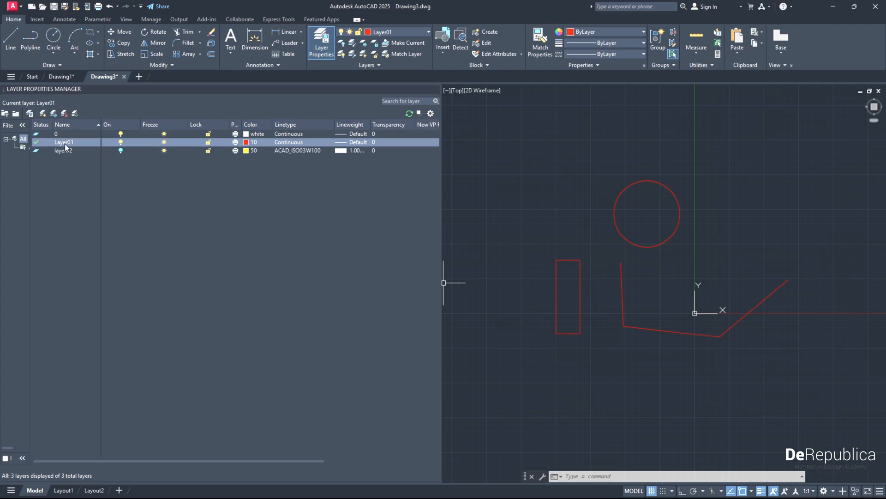
{"action": "left_click", "coordinate": [66, 118]}
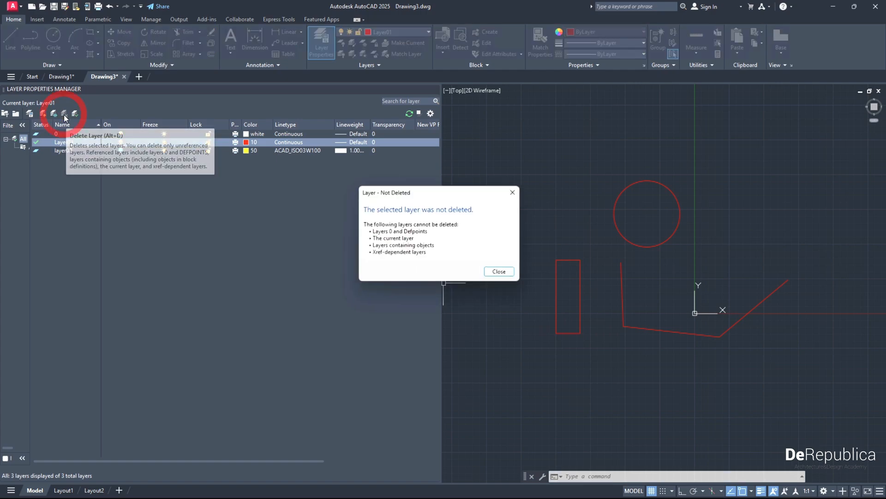
{"action": "left_click_drag", "start_coordinate": [378, 193], "coordinate": [365, 193]}
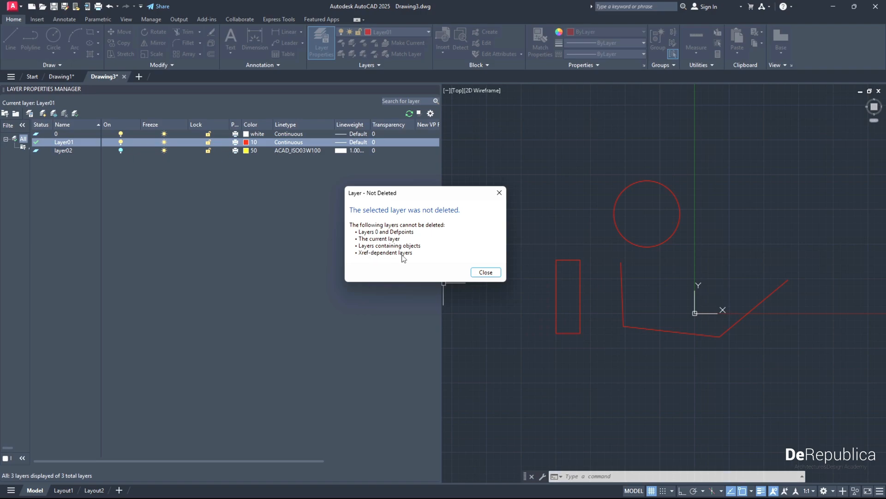
{"action": "left_click", "coordinate": [486, 273]}
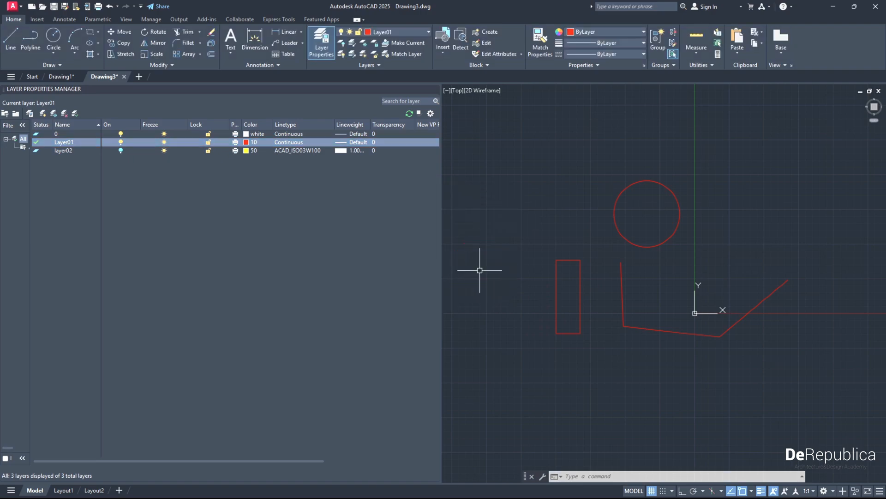
- Select the red circle, rectangle and connected lines to check the objects on Layer01, and clear the selection
{"action": "left_click", "coordinate": [784, 364]}
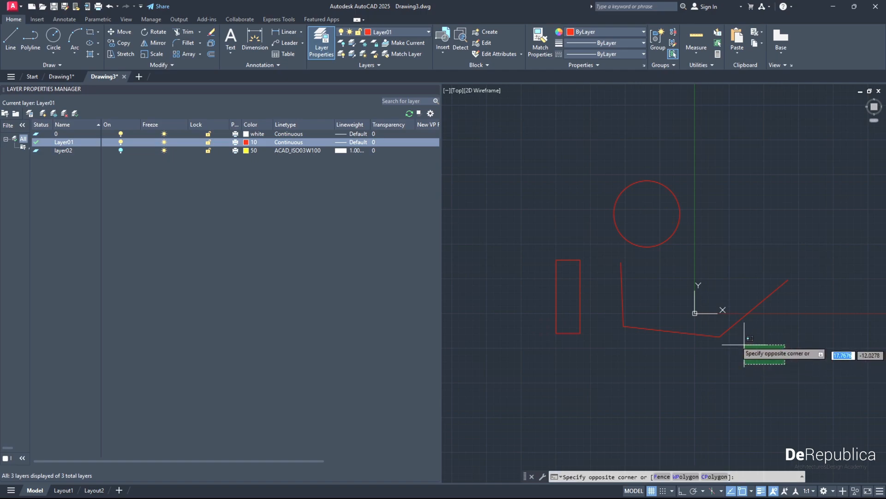
{"action": "left_click", "coordinate": [513, 183]}
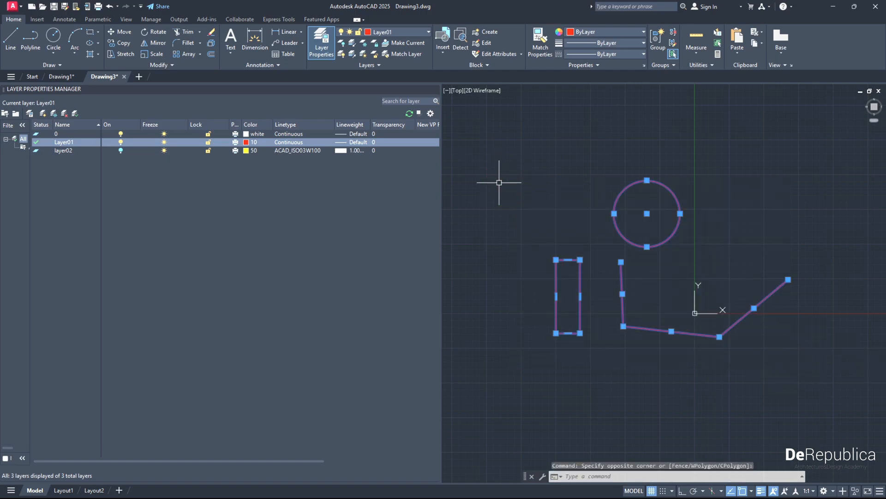
{"action": "key", "text": "Escape"}
- Try to delete layer02 while it is turned off
{"action": "left_click", "coordinate": [69, 151]}
{"action": "scroll", "coordinate": [579, 314], "scroll_direction": "down", "scroll_amount": 4}
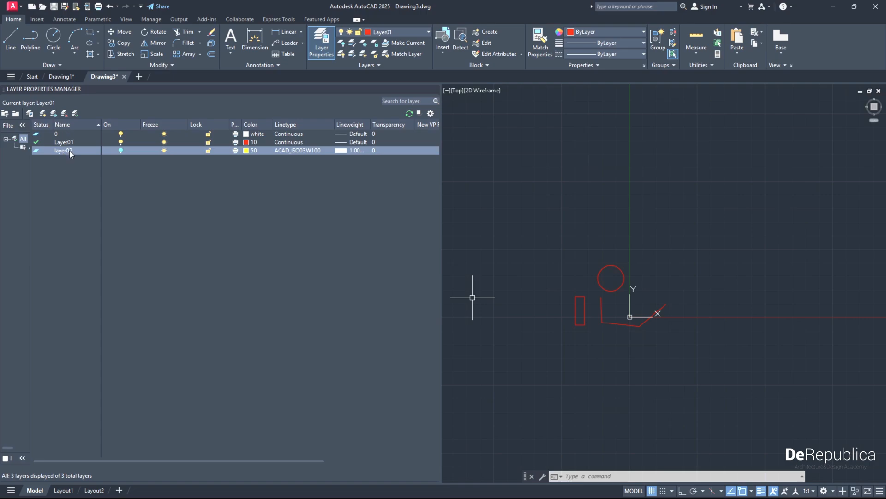
{"action": "left_click", "coordinate": [64, 113]}
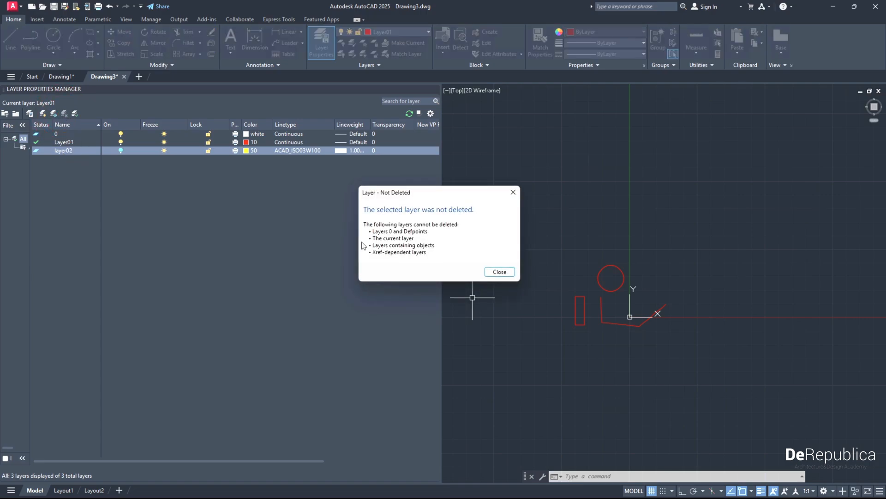
{"action": "key", "text": "Escape"}
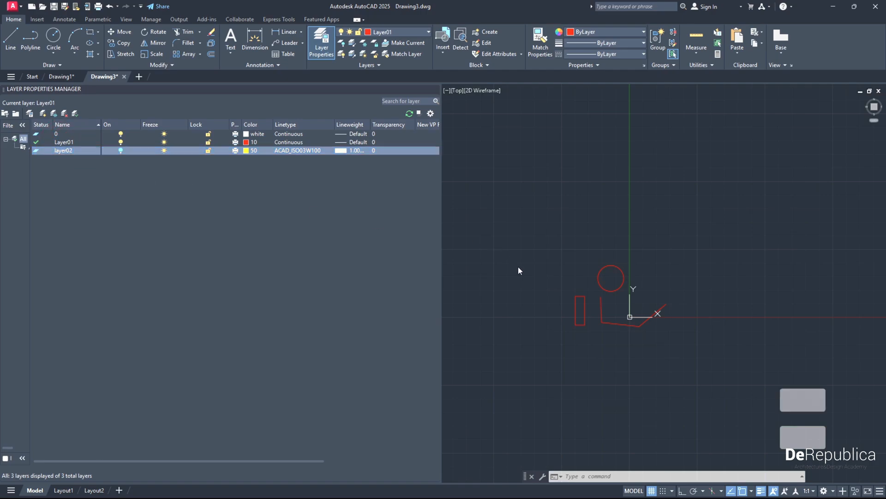
- Turn layer02 back on and erase all its yellow dashed objects: the circle, the rectangle and the two lines
{"action": "scroll", "coordinate": [520, 269], "scroll_direction": "down", "scroll_amount": 2}
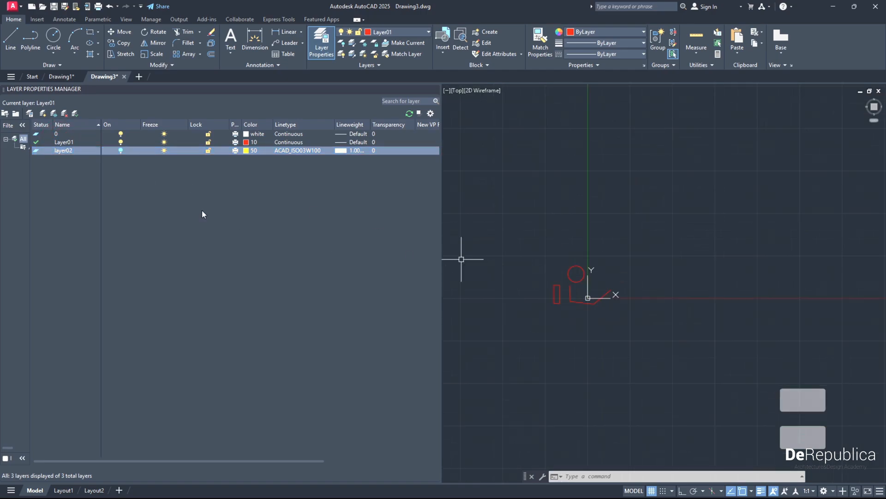
{"action": "left_click", "coordinate": [121, 151]}
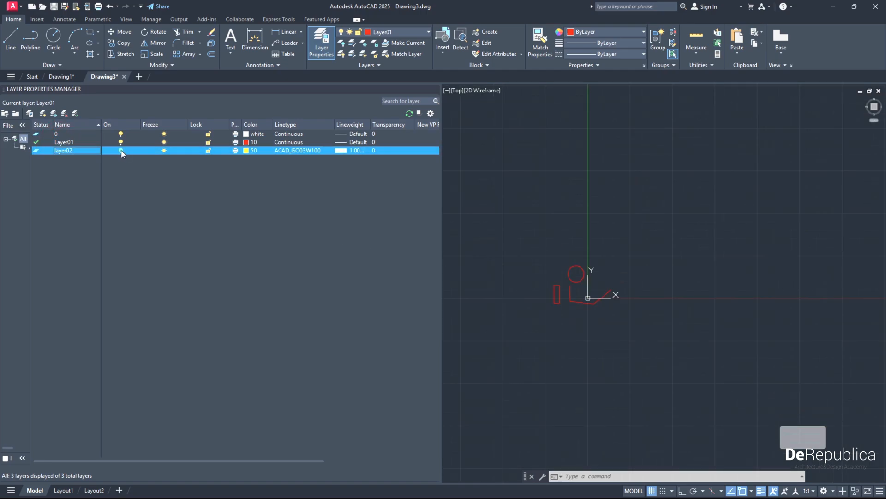
{"action": "left_click", "coordinate": [539, 308]}
{"action": "left_click", "coordinate": [489, 223]}
{"action": "left_click", "coordinate": [641, 274]}
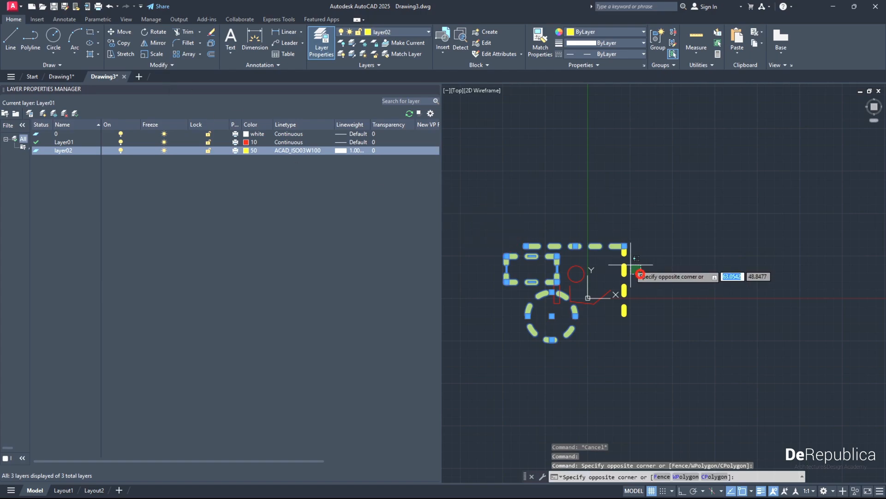
{"action": "left_click", "coordinate": [600, 233]}
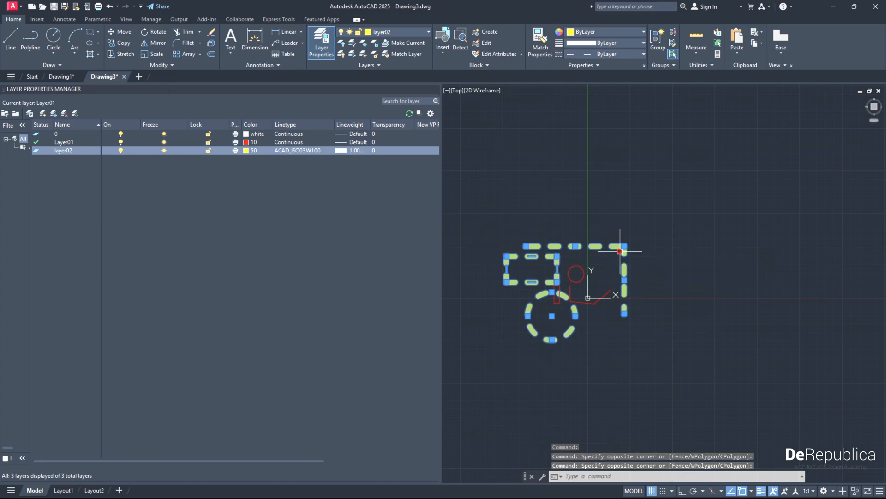
{"action": "left_click", "coordinate": [210, 32]}
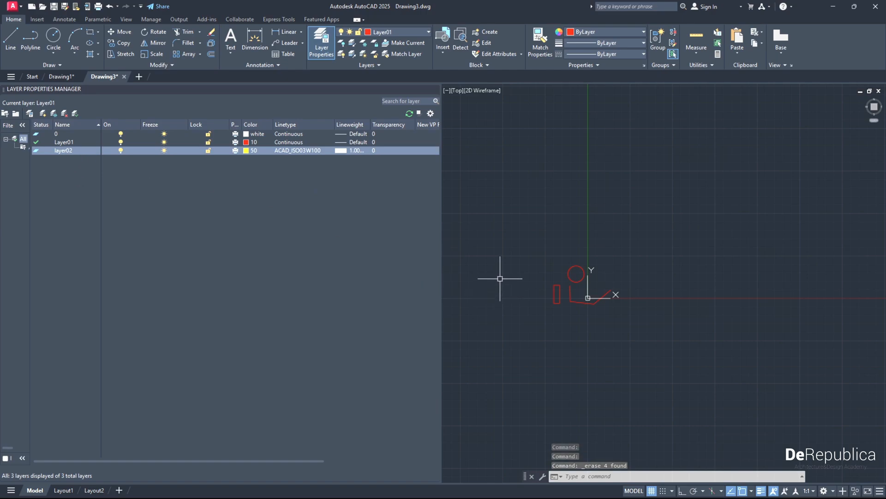
- Delete the emptied layer02 from the layer list
{"action": "left_click", "coordinate": [64, 114]}
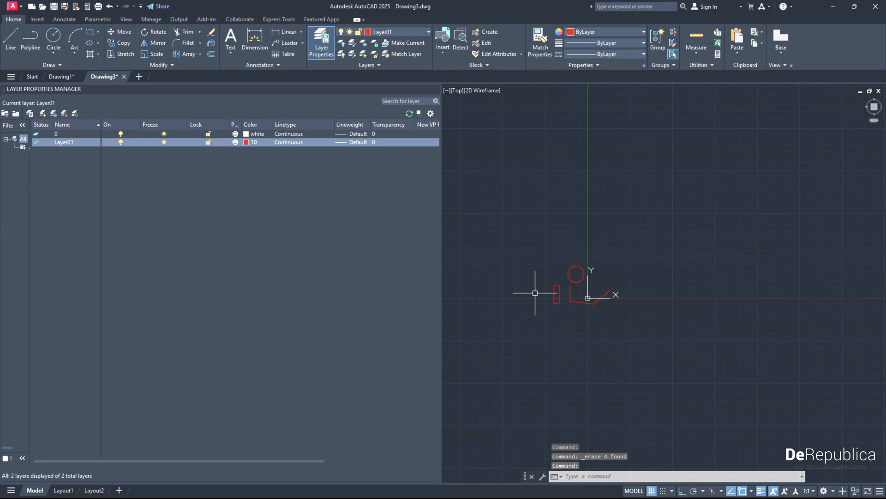
- Erase all red objects on Layer01: the circle, the rectangle and the connected lines
{"action": "scroll", "coordinate": [534, 288], "scroll_direction": "up", "scroll_amount": 5}
{"action": "scroll", "coordinate": [535, 293], "scroll_direction": "down", "scroll_amount": 3}
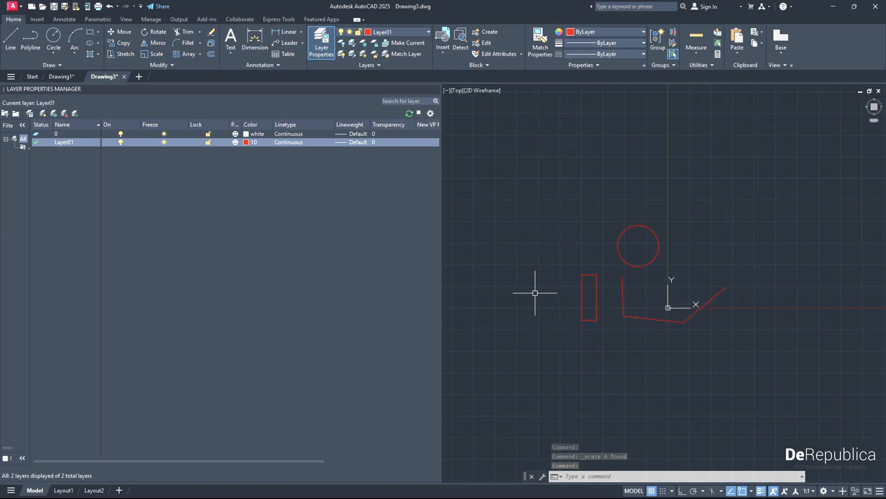
{"action": "left_click", "coordinate": [736, 366]}
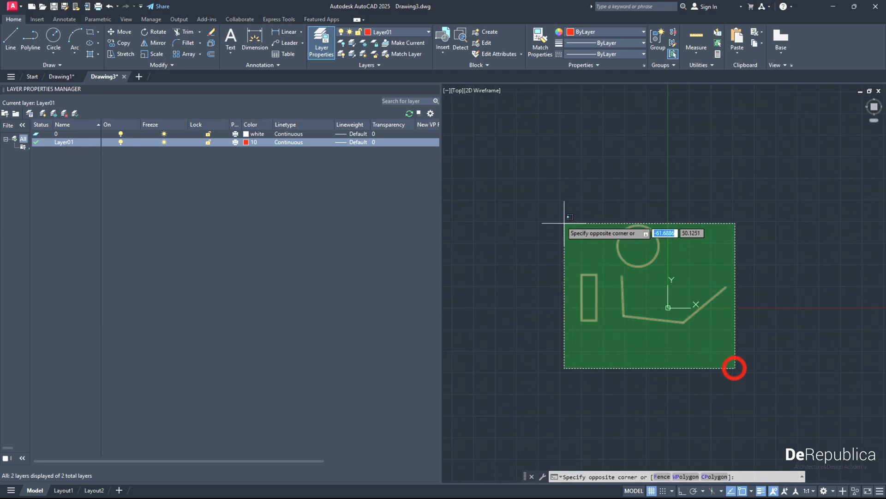
{"action": "left_click", "coordinate": [539, 193]}
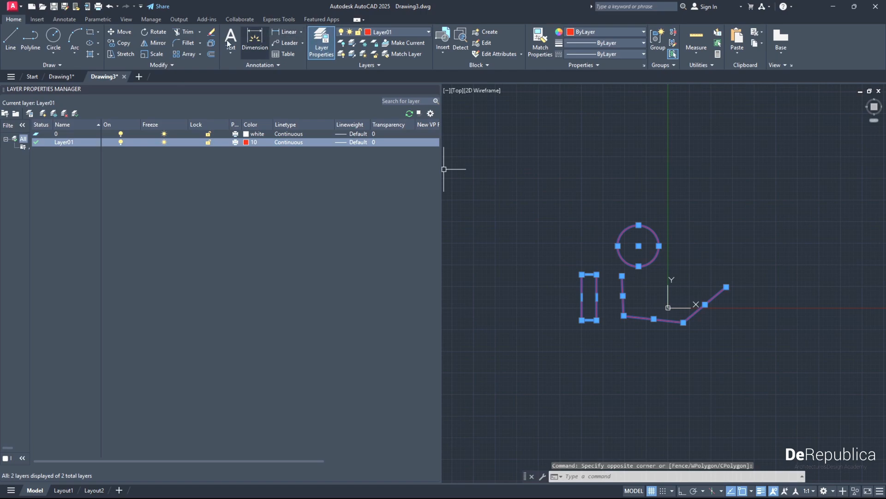
{"action": "left_click", "coordinate": [211, 33]}
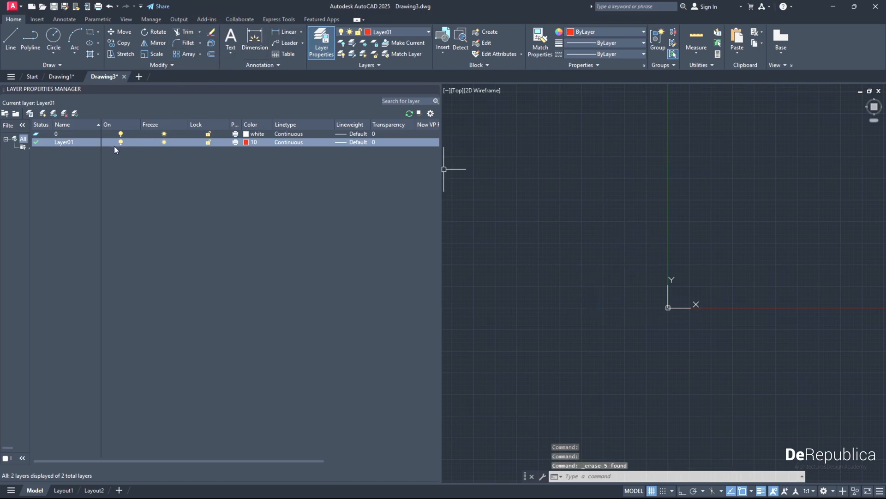
- Try to delete Layer01 while it is the current layer
{"action": "left_click", "coordinate": [64, 113]}
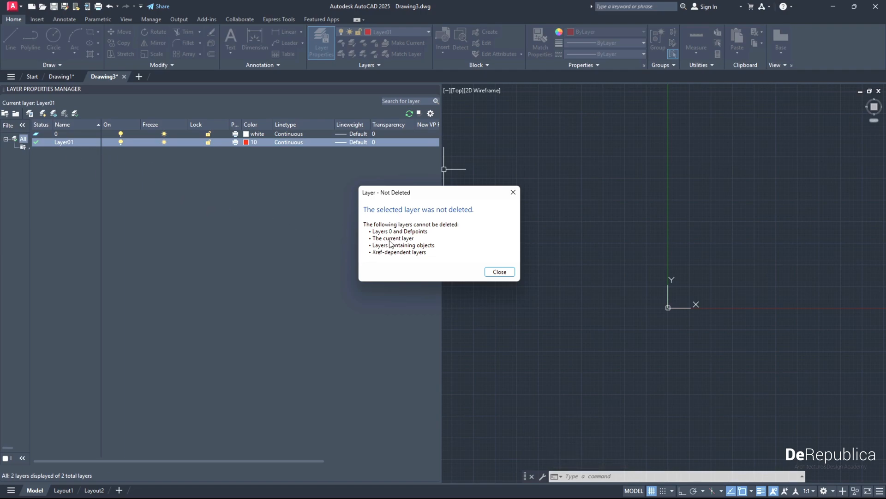
{"action": "left_click", "coordinate": [497, 271]}
- Make layer 0 current and delete Layer01 from the layer list
{"action": "left_click", "coordinate": [60, 134]}
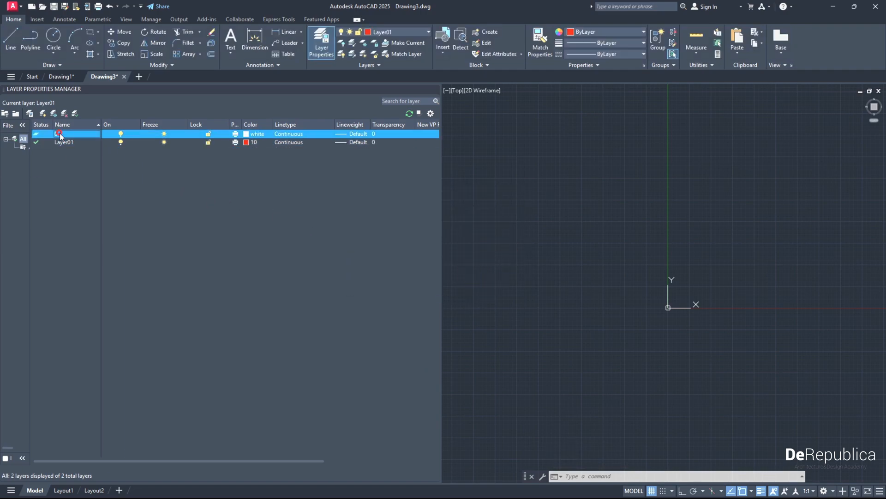
{"action": "double_click", "coordinate": [59, 134]}
{"action": "left_click", "coordinate": [61, 143]}
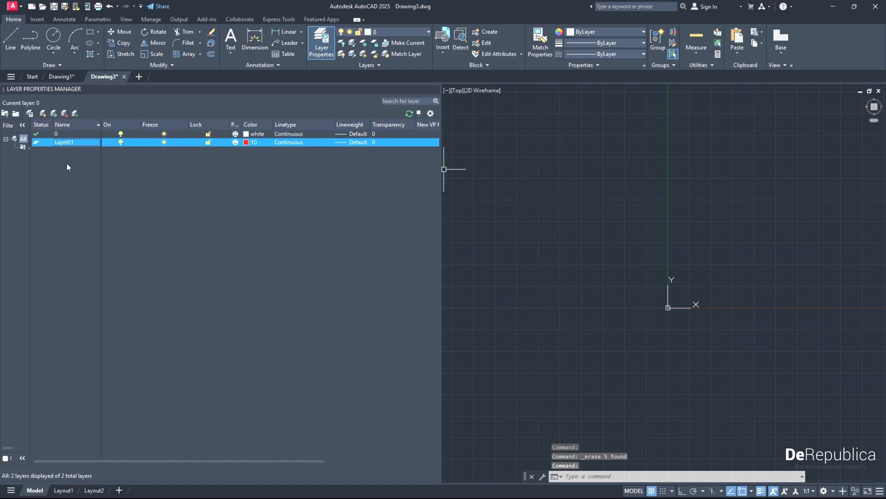
{"action": "left_click", "coordinate": [64, 113]}
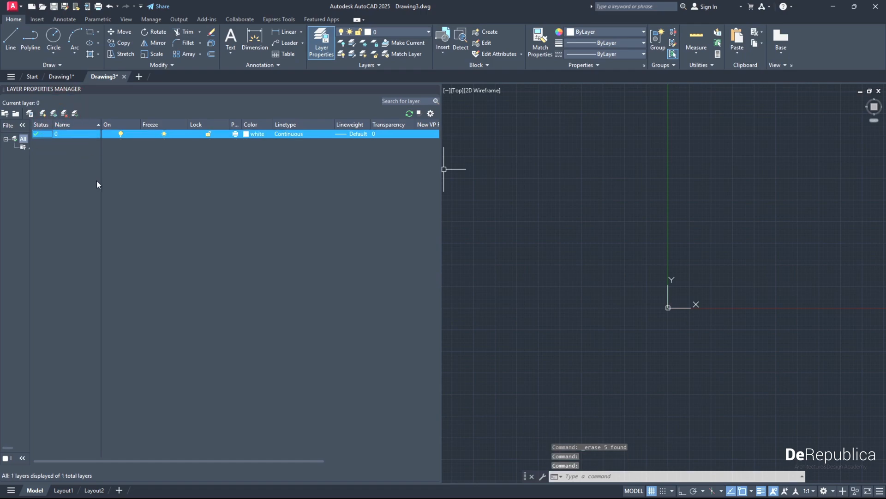
{"action": "left_click", "coordinate": [499, 220]}
{"action": "key", "text": "Escape"}
{"action": "key", "text": "Escape"}
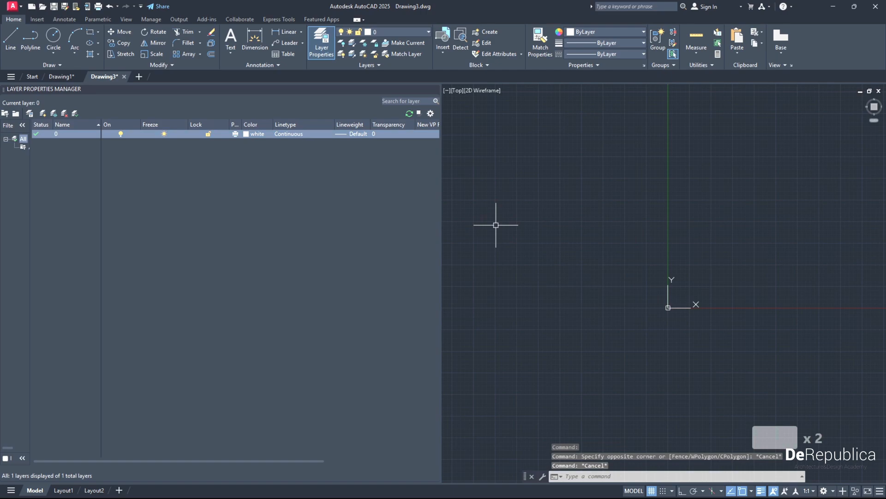
{"action": "key", "text": "Escape"}
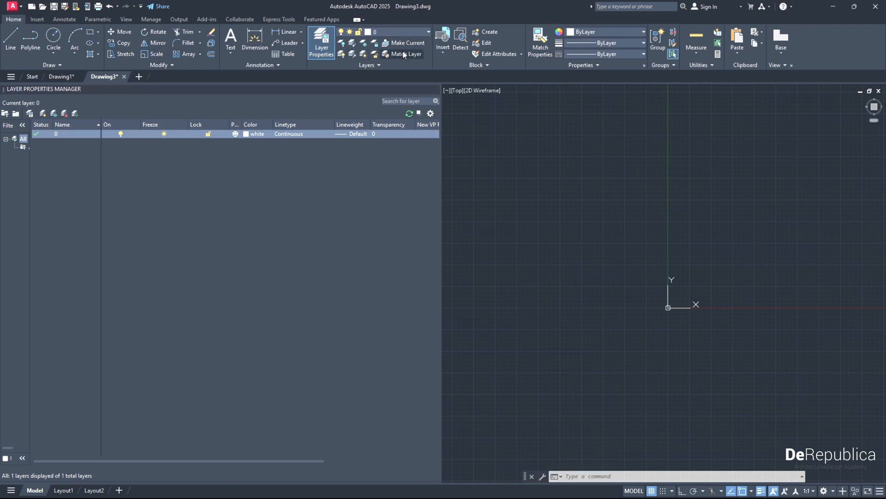
- Switch to the Drawing1 floor plan and narrow the layer manager to give the drawing more room
{"action": "left_click", "coordinate": [65, 82]}
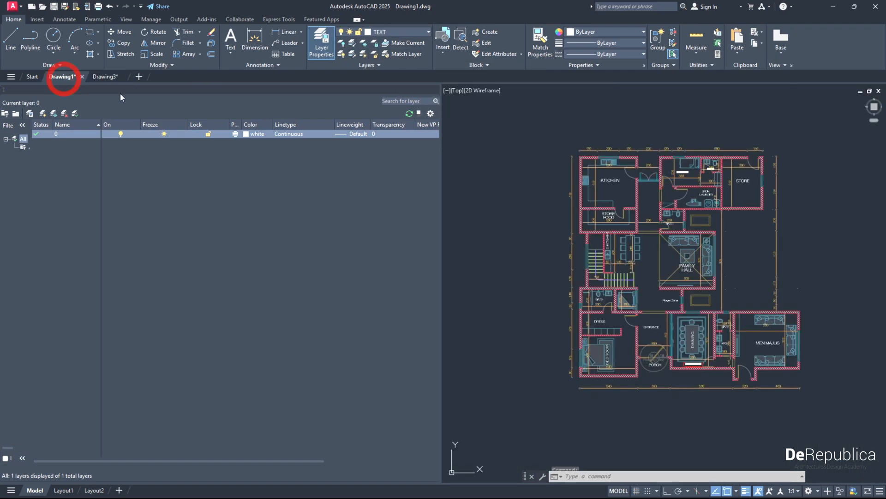
{"action": "left_click_drag", "start_coordinate": [442, 181], "coordinate": [336, 183]}
{"action": "scroll", "coordinate": [468, 252], "scroll_direction": "down", "scroll_amount": 3}
{"action": "middle_click_drag", "start_coordinate": [468, 252], "coordinate": [418, 259]}
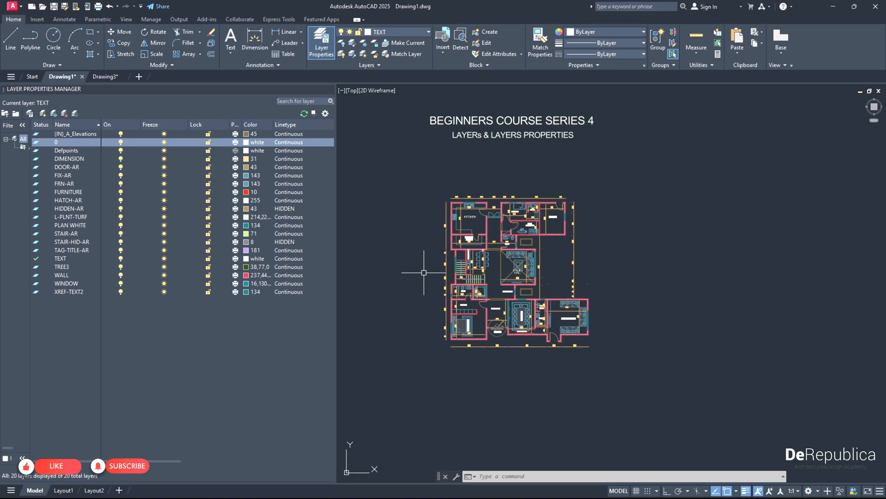
- Examine the floor plan up close around the kitchen and as a whole to see its dimensions, walls and furniture
{"action": "scroll", "coordinate": [424, 272], "scroll_direction": "up", "scroll_amount": 4}
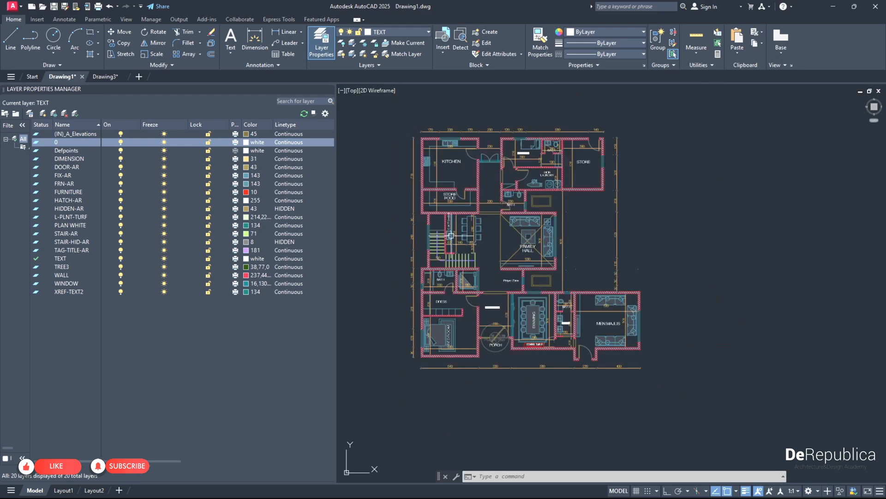
{"action": "scroll", "coordinate": [451, 235], "scroll_direction": "up", "scroll_amount": 3}
{"action": "middle_click_drag", "start_coordinate": [473, 193], "coordinate": [462, 329]}
{"action": "scroll", "coordinate": [412, 195], "scroll_direction": "up", "scroll_amount": 2}
{"action": "middle_click_drag", "start_coordinate": [472, 226], "coordinate": [462, 288]}
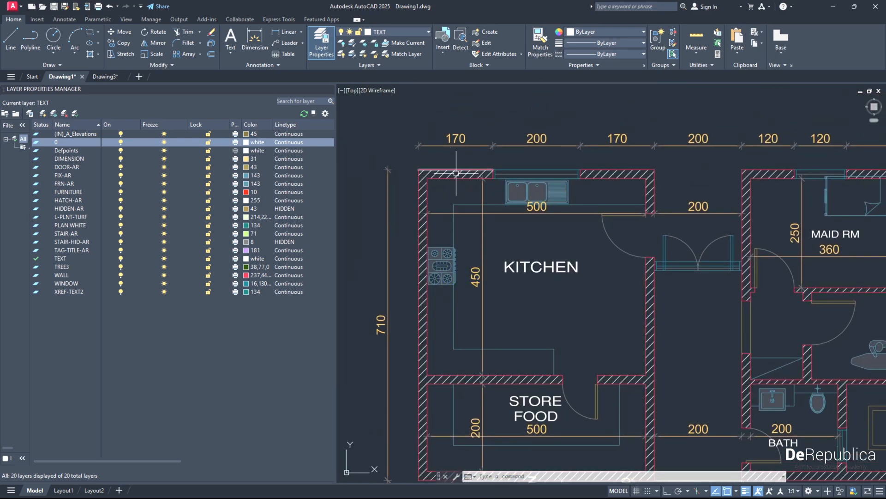
{"action": "scroll", "coordinate": [456, 173], "scroll_direction": "down", "scroll_amount": 2}
{"action": "scroll", "coordinate": [473, 190], "scroll_direction": "down", "scroll_amount": 2}
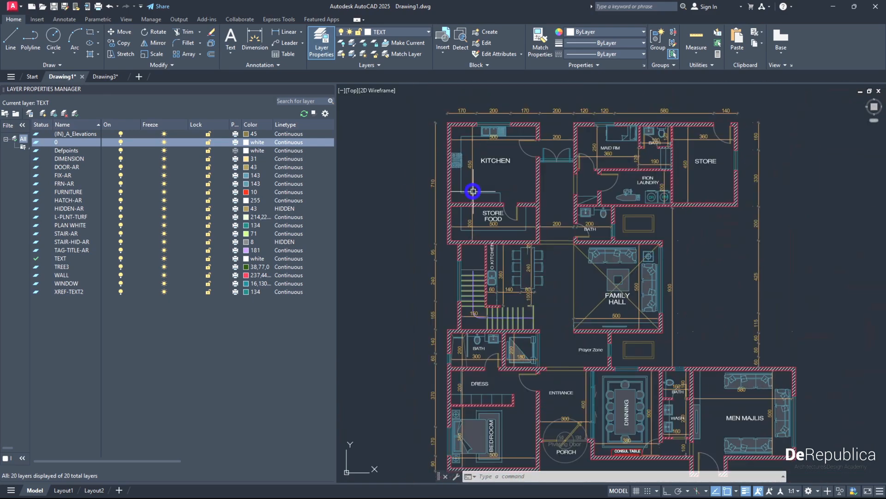
{"action": "scroll", "coordinate": [473, 191], "scroll_direction": "down", "scroll_amount": 2}
{"action": "middle_click_drag", "start_coordinate": [479, 279], "coordinate": [453, 291]}
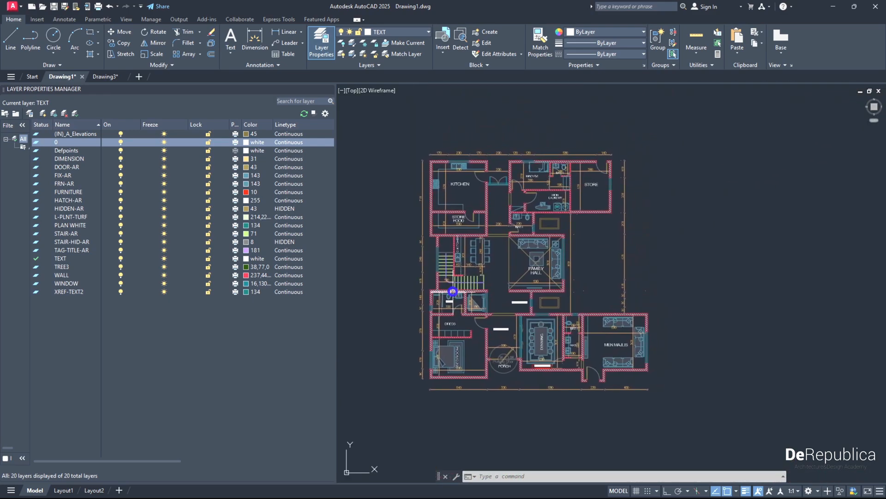
- Turn off the DIMENSION layer by picking a dimension above the kitchen, and turn all layers back on
{"action": "left_click", "coordinate": [343, 45]}
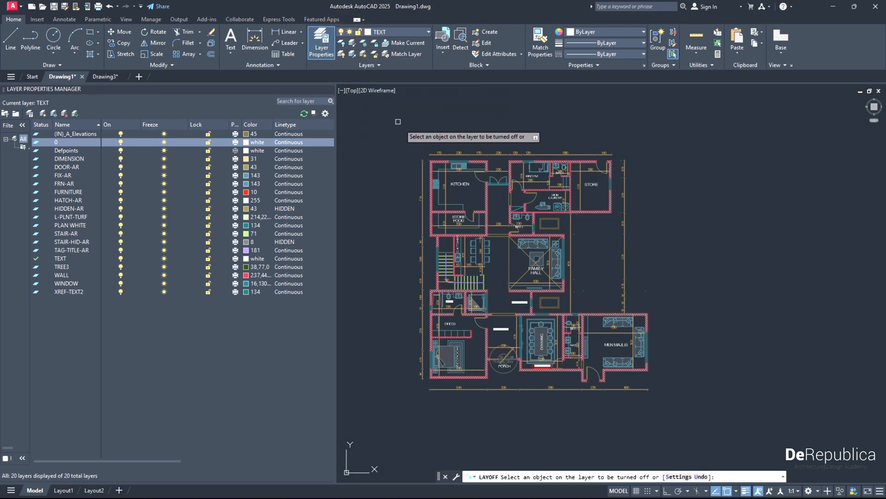
{"action": "scroll", "coordinate": [438, 191], "scroll_direction": "up", "scroll_amount": 6}
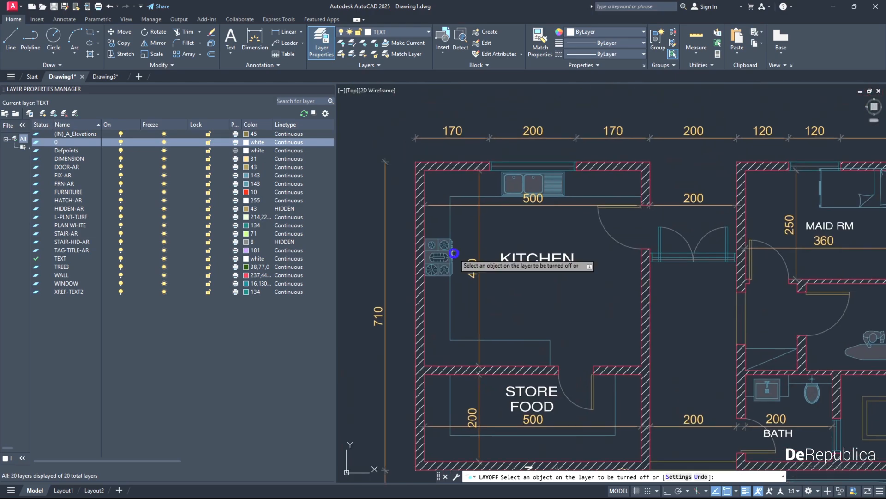
{"action": "left_click", "coordinate": [445, 136]}
{"action": "scroll", "coordinate": [445, 136], "scroll_direction": "down", "scroll_amount": 6}
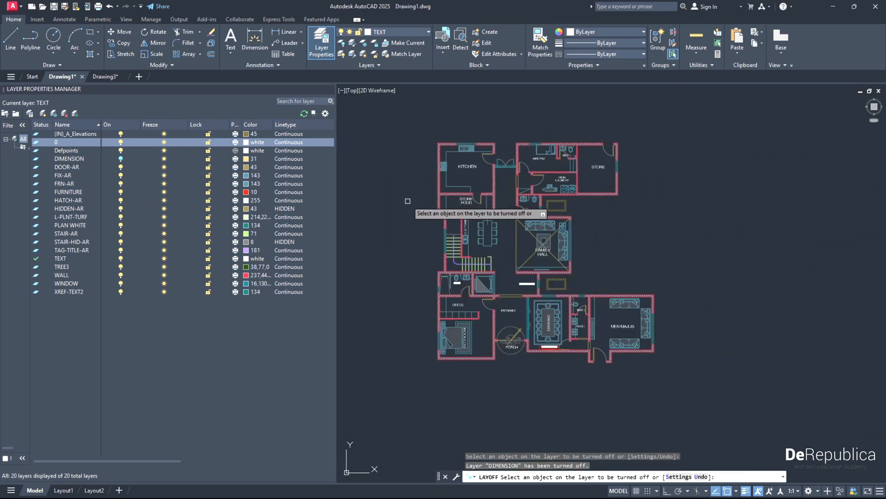
{"action": "key", "text": "Escape"}
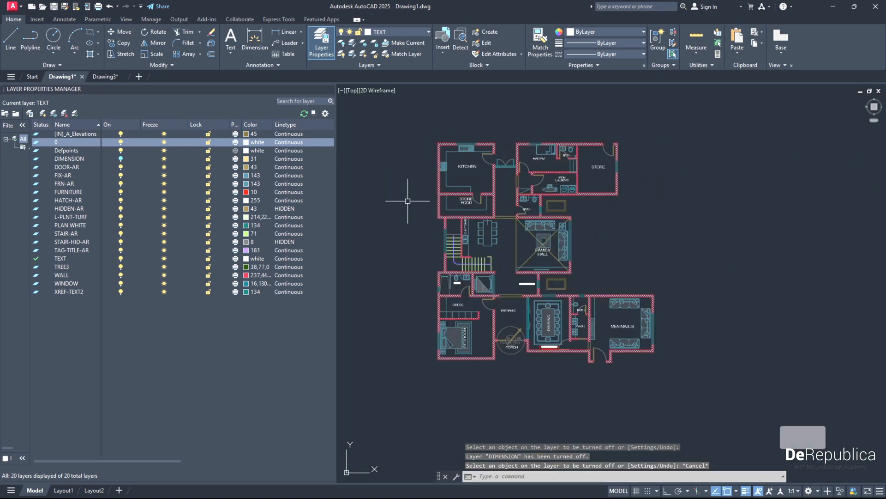
{"action": "left_click", "coordinate": [342, 57]}
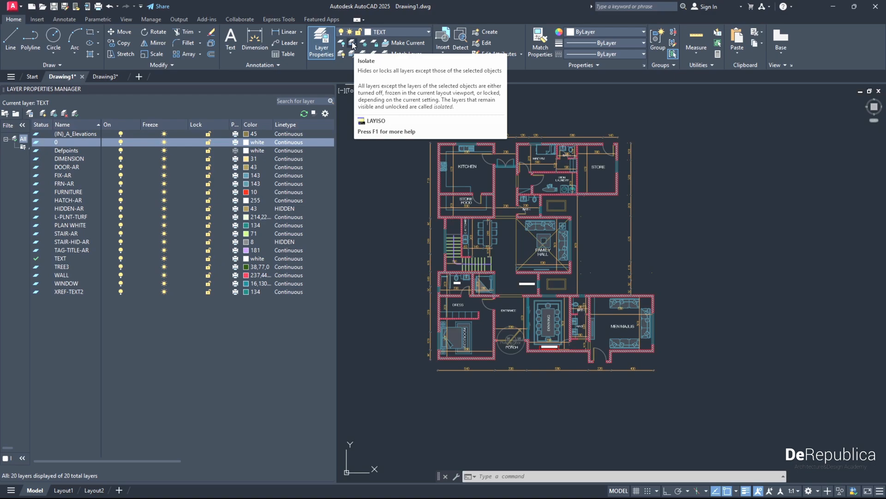
- Isolate the WALL layer by picking the kitchen's outer wall line, and restore the hidden layers with Unisolate
{"action": "left_click", "coordinate": [353, 45]}
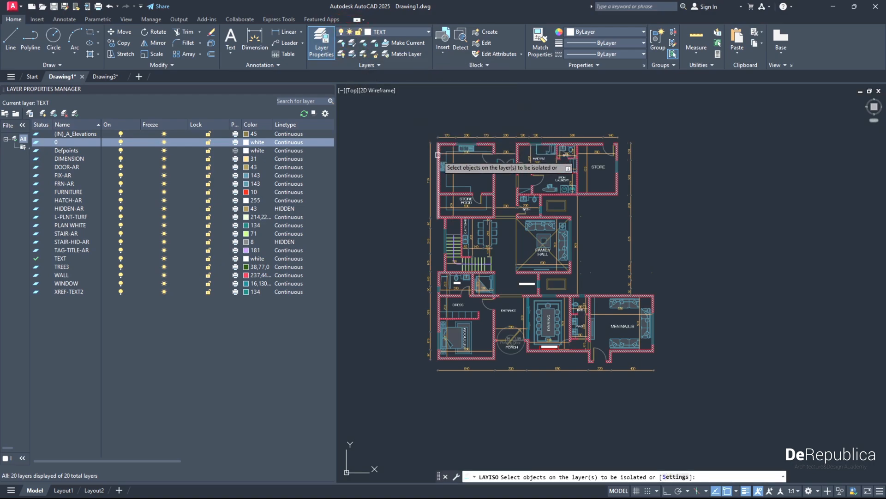
{"action": "scroll", "coordinate": [435, 157], "scroll_direction": "up", "scroll_amount": 3}
{"action": "scroll", "coordinate": [435, 158], "scroll_direction": "up", "scroll_amount": 3}
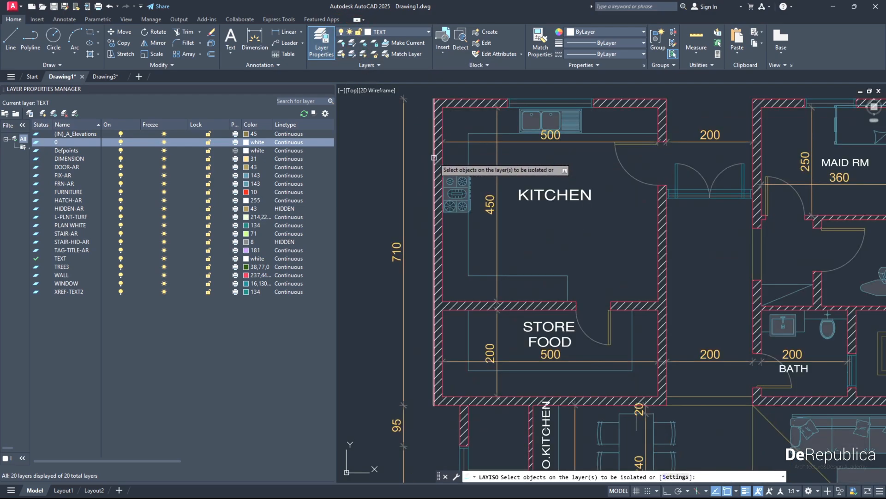
{"action": "left_click", "coordinate": [434, 157]}
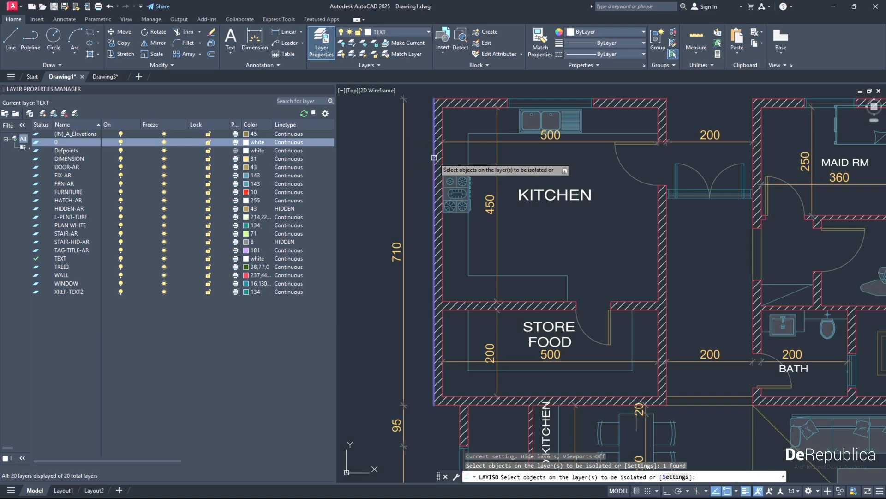
{"action": "key", "text": "Return"}
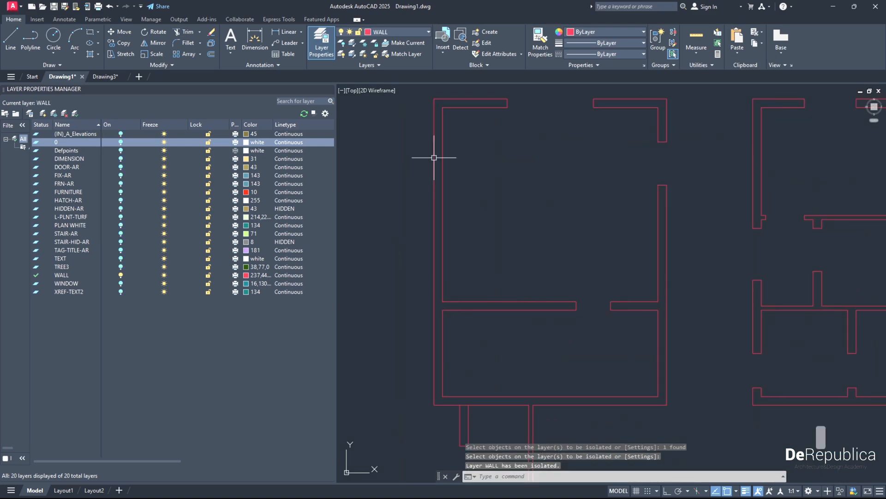
{"action": "scroll", "coordinate": [435, 158], "scroll_direction": "down", "scroll_amount": 6}
{"action": "middle_click_drag", "start_coordinate": [436, 182], "coordinate": [441, 213]}
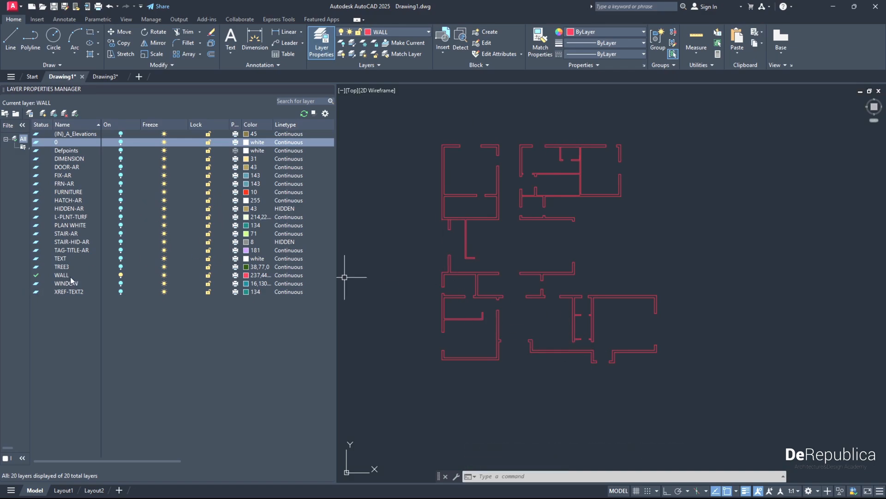
{"action": "mouse_move", "coordinate": [494, 267]}
{"action": "middle_mouse_down"}
{"action": "mouse_move", "coordinate": [494, 293]}
{"action": "mouse_move", "coordinate": [491, 286]}
{"action": "middle_mouse_up"}
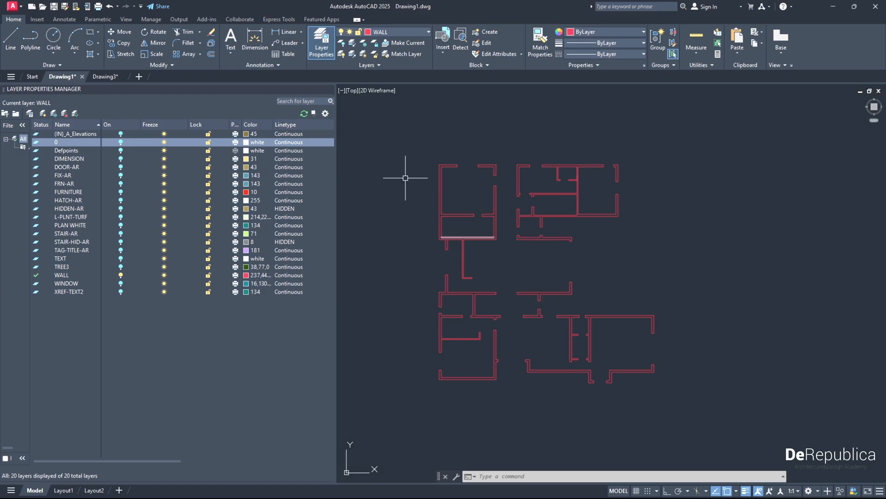
{"action": "left_click", "coordinate": [353, 55]}
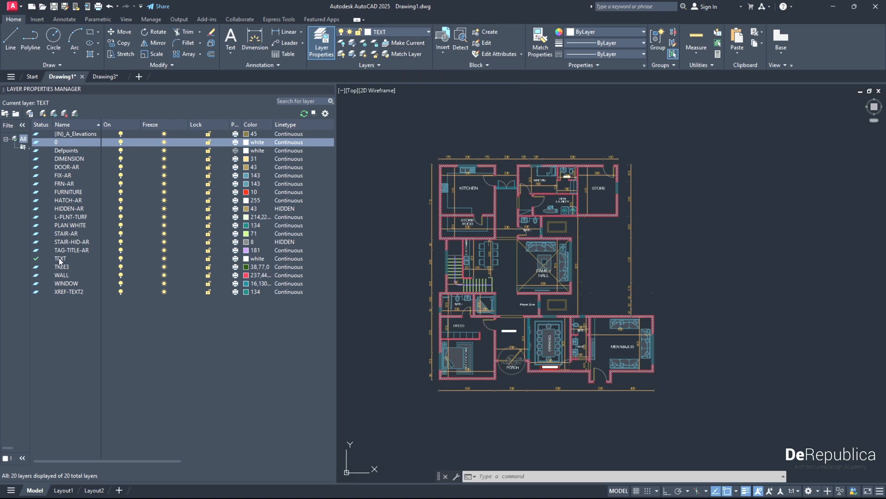
- Draw three connected line segments on the TEXT layer in the empty area beside the kitchen and staircase
{"action": "scroll", "coordinate": [410, 256], "scroll_direction": "up", "scroll_amount": 4}
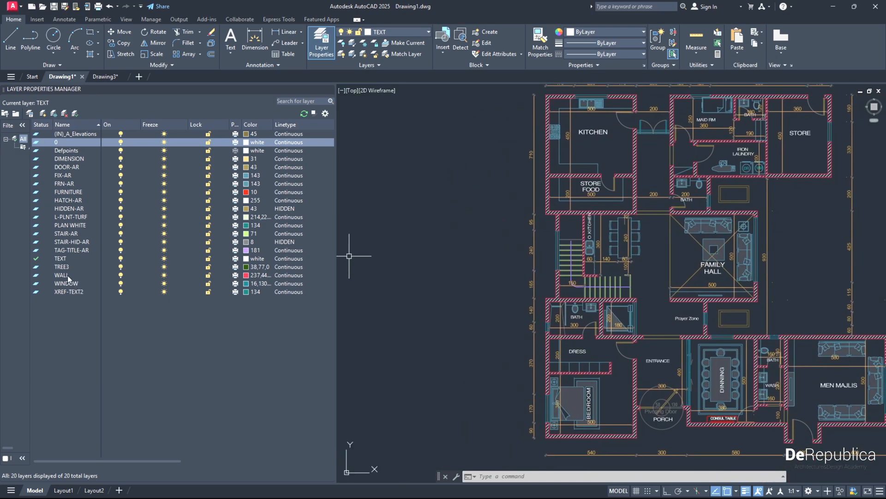
{"action": "middle_click_drag", "start_coordinate": [445, 200], "coordinate": [413, 271]}
{"action": "scroll", "coordinate": [518, 247], "scroll_direction": "up", "scroll_amount": 1}
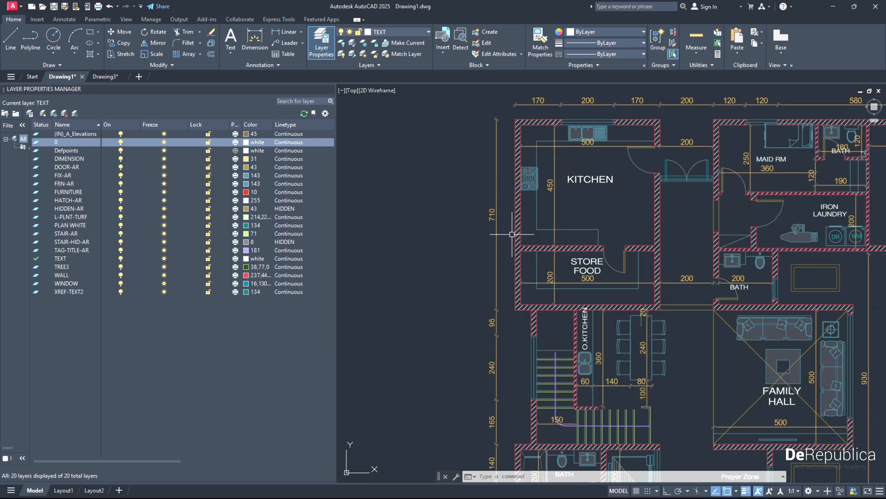
{"action": "left_click", "coordinate": [11, 39]}
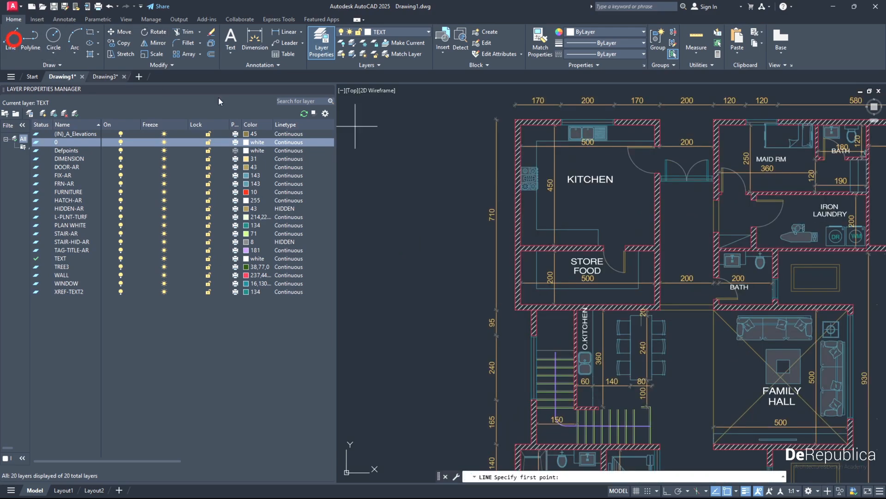
{"action": "left_click", "coordinate": [402, 138]}
{"action": "left_click", "coordinate": [389, 264]}
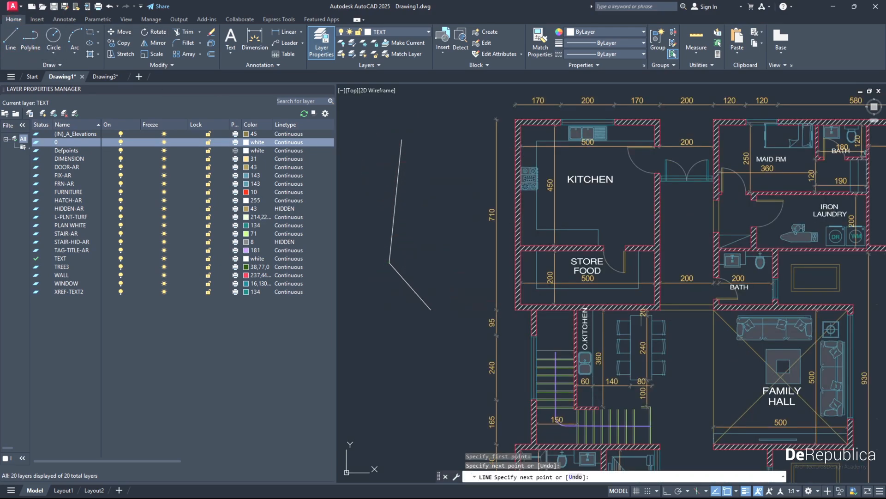
{"action": "left_click", "coordinate": [431, 309]}
{"action": "left_click", "coordinate": [430, 367]}
{"action": "key", "text": "Return"}
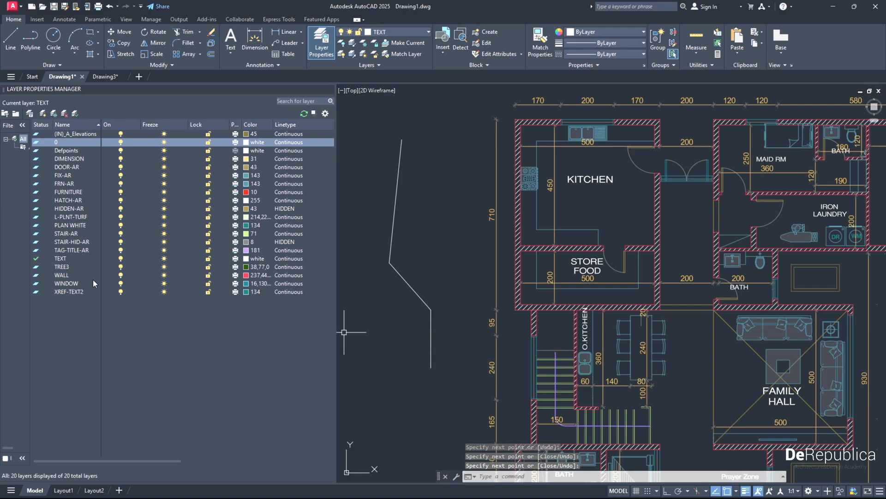
- Make TREE3 the current layer, and switch the TEXT layer off and on to check which objects belong to it
{"action": "double_click", "coordinate": [61, 267]}
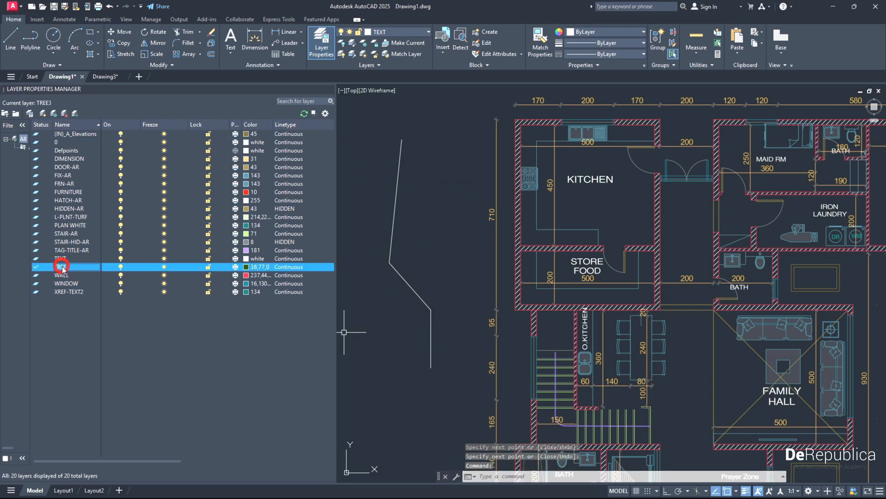
{"action": "left_click", "coordinate": [120, 258]}
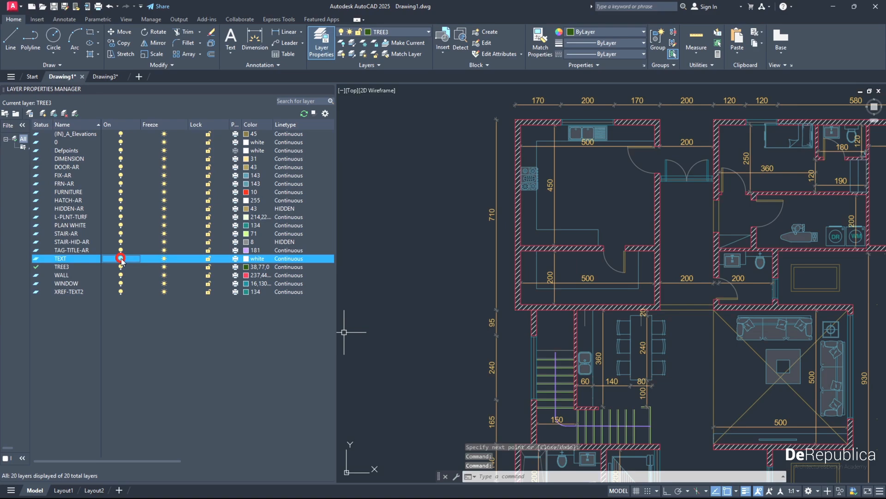
{"action": "left_click", "coordinate": [120, 258]}
{"action": "left_click", "coordinate": [121, 259]}
{"action": "left_click", "coordinate": [121, 259]}
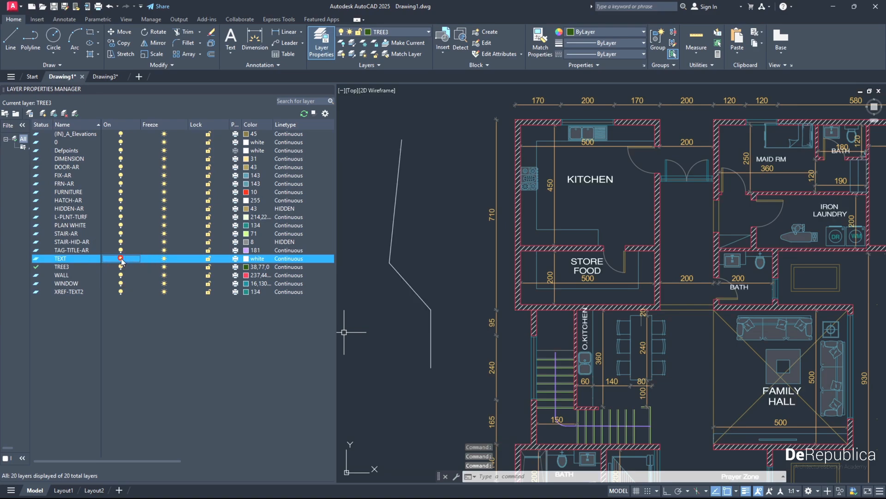
{"action": "left_click", "coordinate": [120, 259]}
{"action": "left_click", "coordinate": [120, 259]}
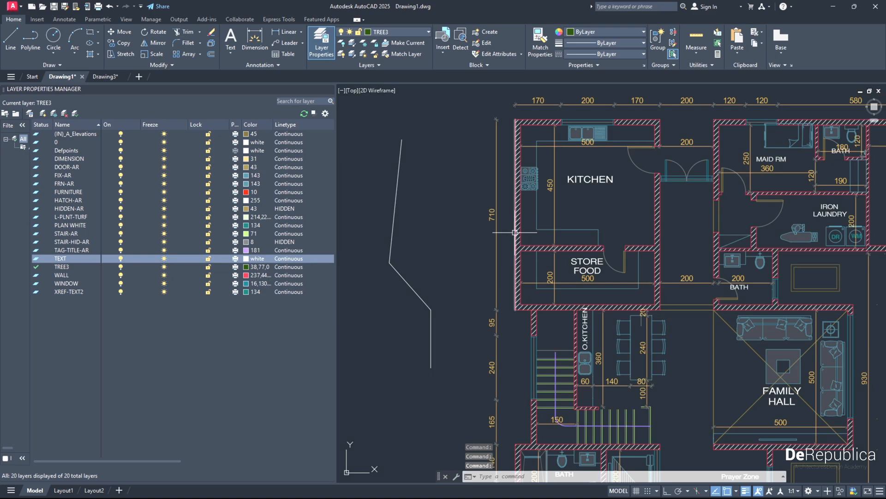
- Make WALL the current layer by picking the kitchen's outer wall line as the source object
{"action": "scroll", "coordinate": [456, 285], "scroll_direction": "down", "scroll_amount": 2}
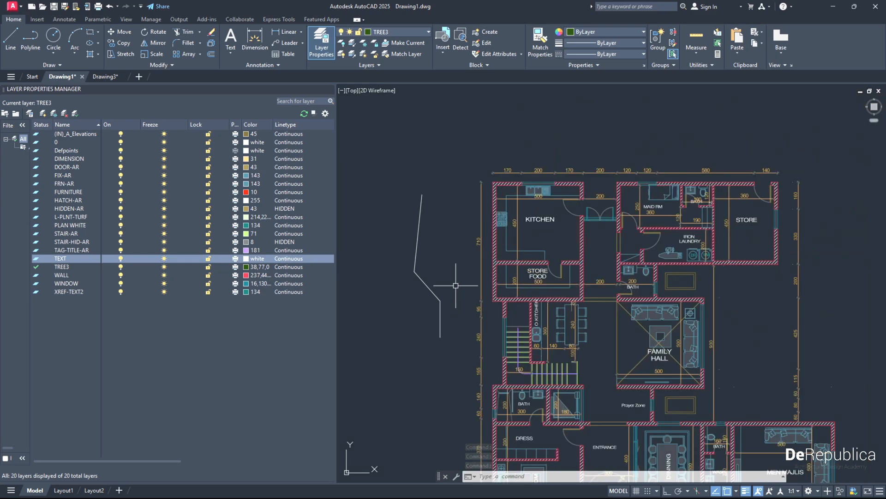
{"action": "middle_click_drag", "start_coordinate": [456, 286], "coordinate": [498, 278]}
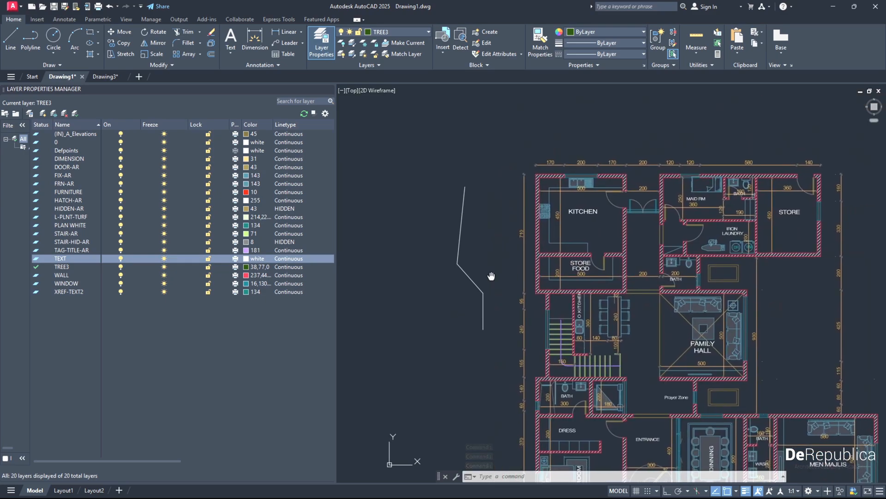
{"action": "left_click", "coordinate": [535, 243]}
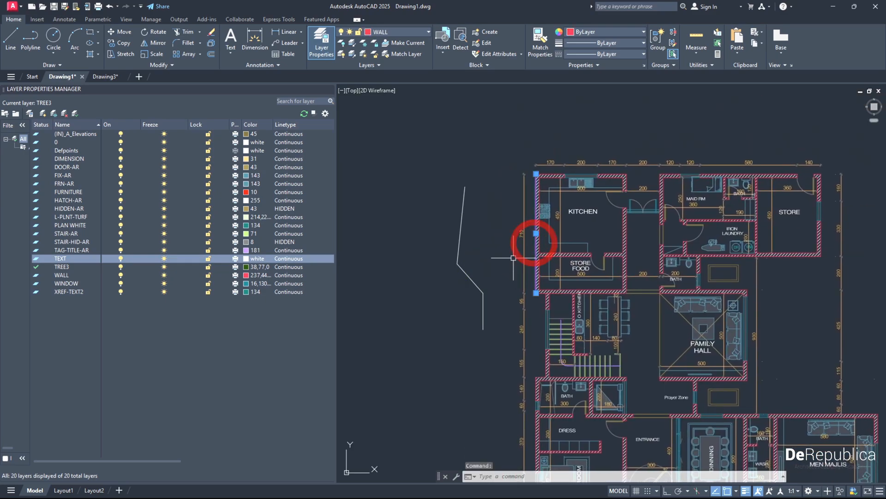
{"action": "left_click", "coordinate": [400, 45]}
{"action": "left_click", "coordinate": [401, 45]}
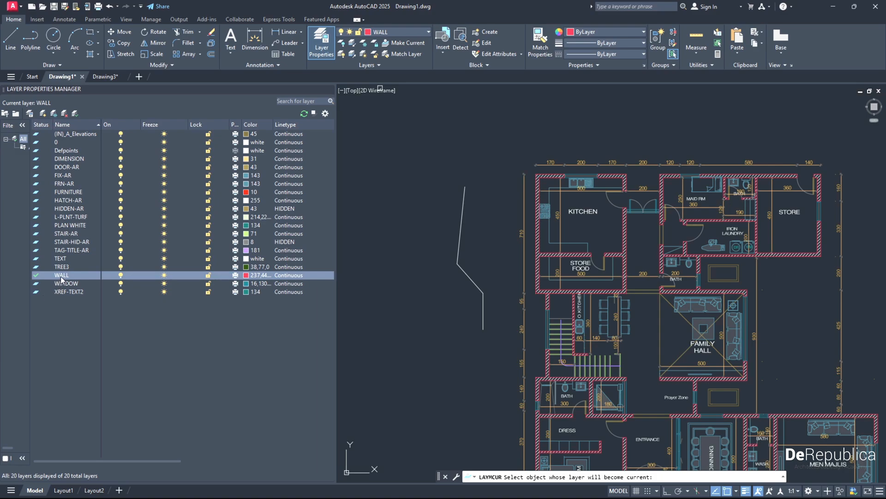
- Draw three connected line segments on the WALL layer beside the white lines, roughly following their shape
{"action": "left_click", "coordinate": [10, 37]}
{"action": "left_click", "coordinate": [449, 186]}
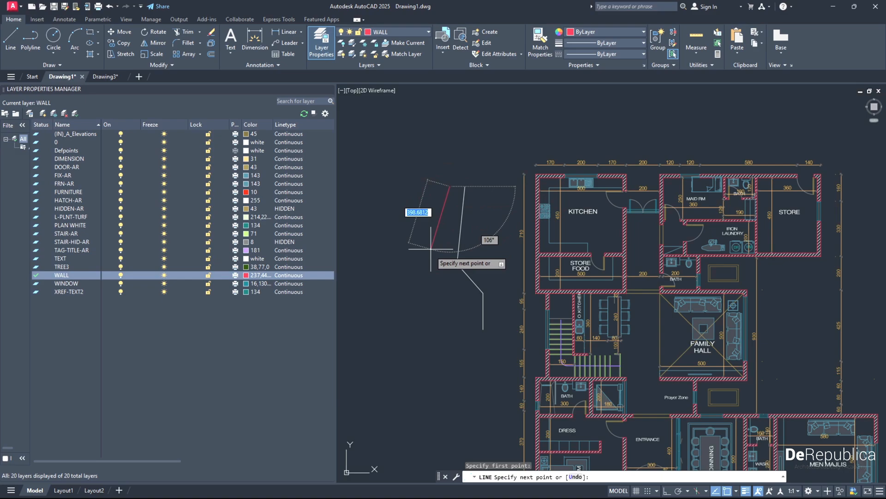
{"action": "left_click", "coordinate": [435, 262]}
{"action": "left_click", "coordinate": [463, 298]}
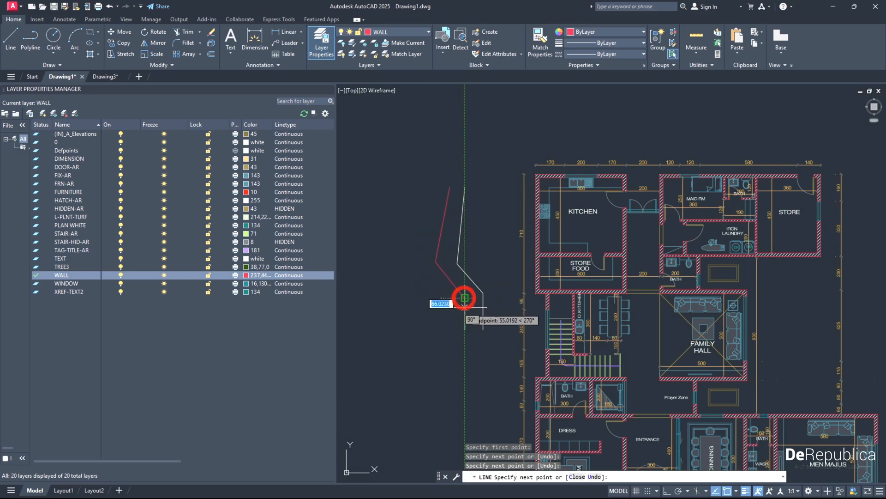
{"action": "left_click", "coordinate": [464, 322]}
{"action": "key", "text": "Return"}
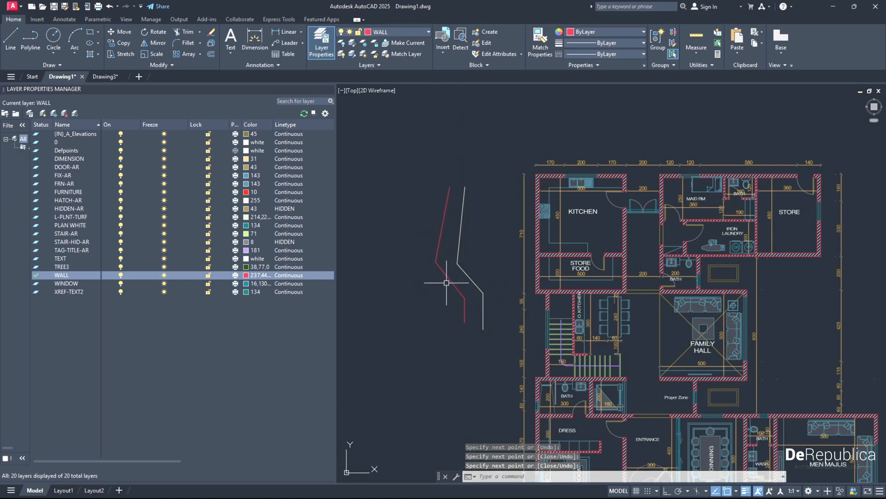
- Open the Properties palette and select two of the new red segments to check their layer
{"action": "mouse_move", "coordinate": [445, 276]}
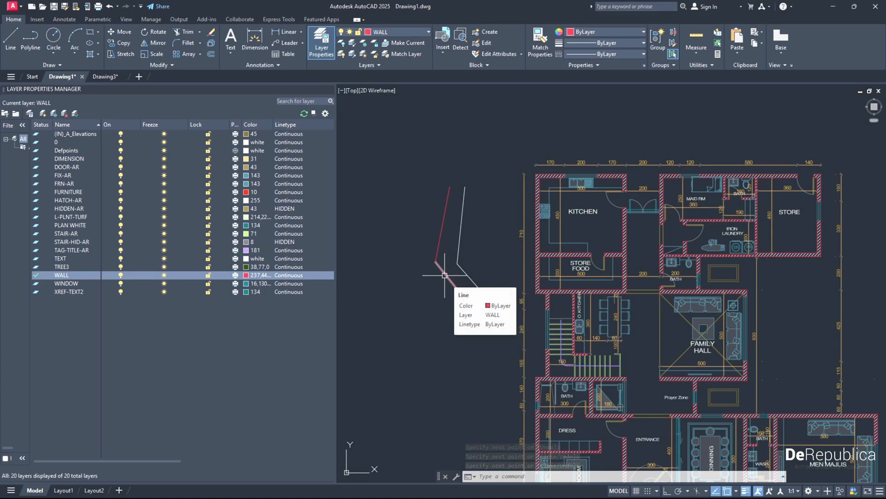
{"action": "left_click", "coordinate": [445, 275]}
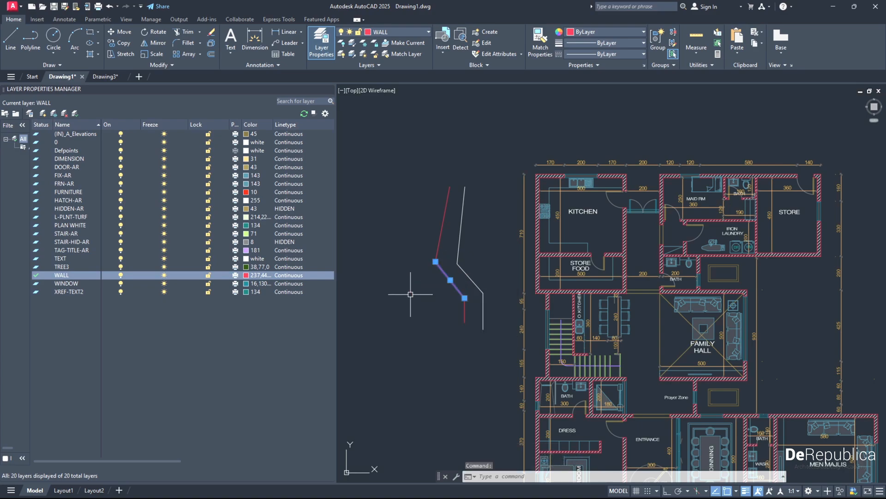
{"action": "key", "text": "Escape"}
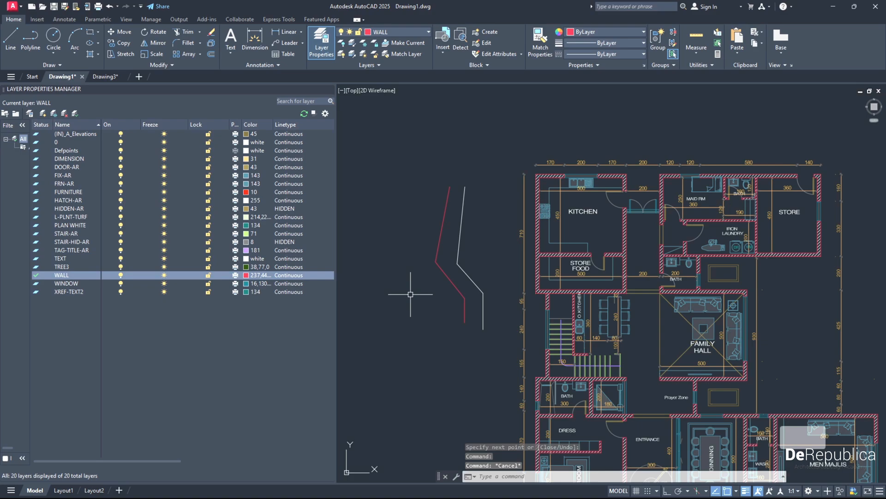
{"action": "right_click", "coordinate": [409, 295]}
{"action": "key", "text": "Escape"}
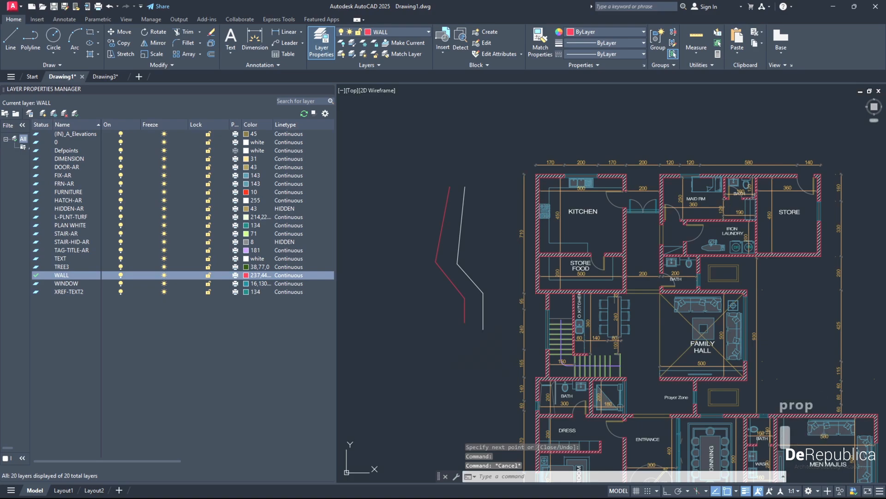
{"action": "key", "text": "ctrl+1"}
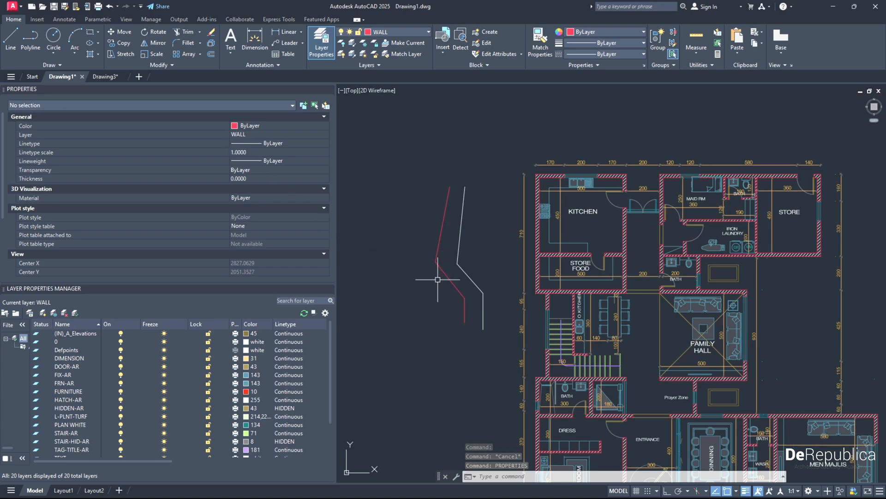
{"action": "left_click", "coordinate": [447, 298]}
{"action": "left_click", "coordinate": [434, 252]}
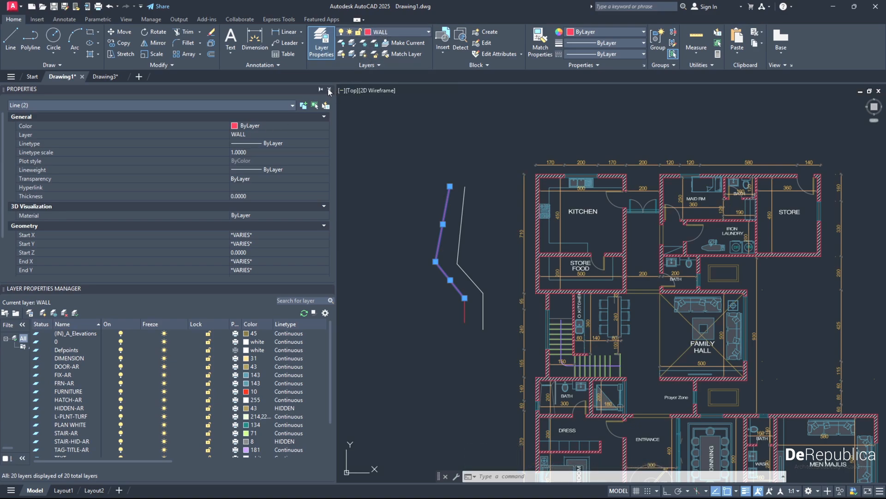
{"action": "key", "text": "Escape"}
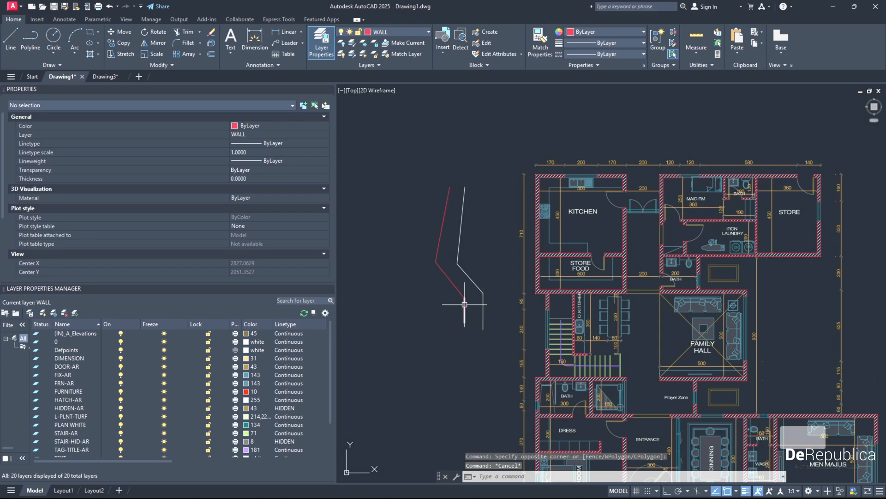
- Select the lowest segments of the red and white lines together to compare their layer properties
{"action": "left_click", "coordinate": [489, 329]}
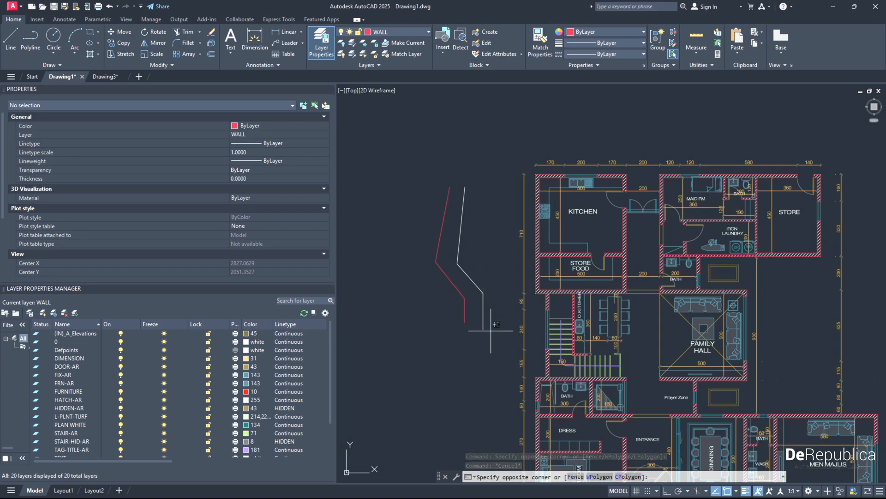
{"action": "left_click", "coordinate": [431, 303]}
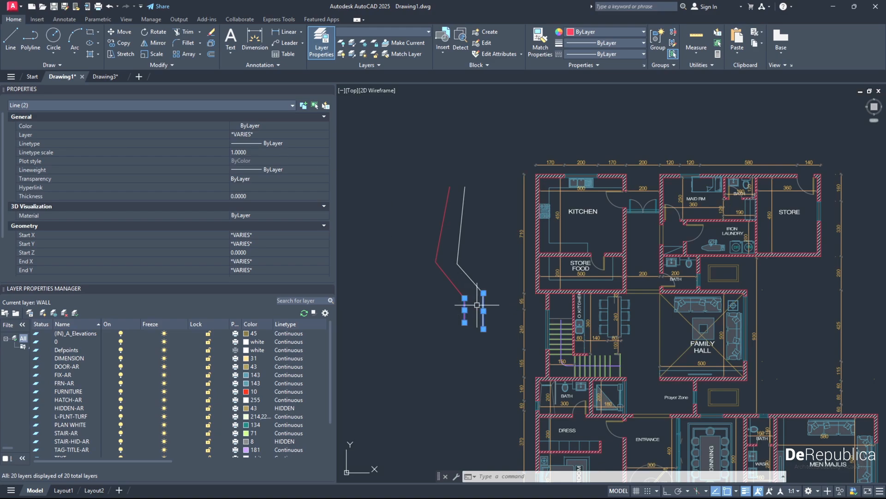
{"action": "key", "text": "Escape"}
{"action": "left_click", "coordinate": [488, 327]}
{"action": "key", "text": "Escape"}
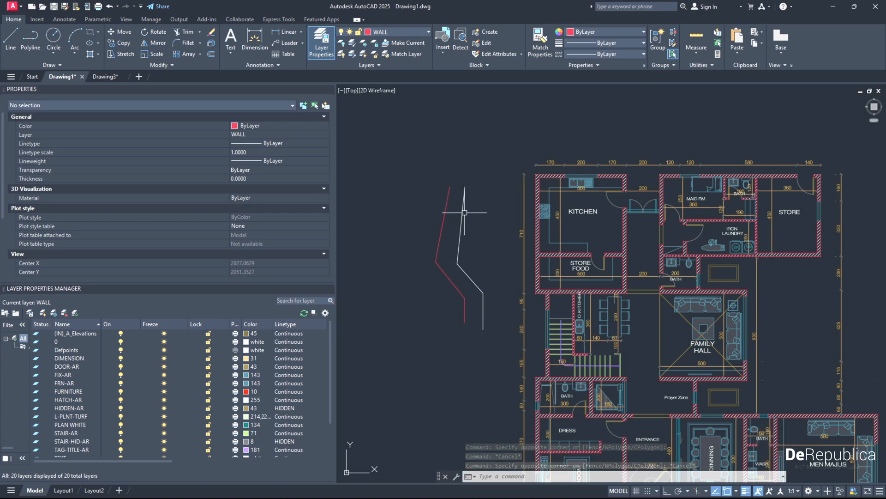
- Move the three white segments to the WALL layer with Match Layer, using a red segment as the destination object
{"action": "scroll", "coordinate": [453, 270], "scroll_direction": "up", "scroll_amount": 2}
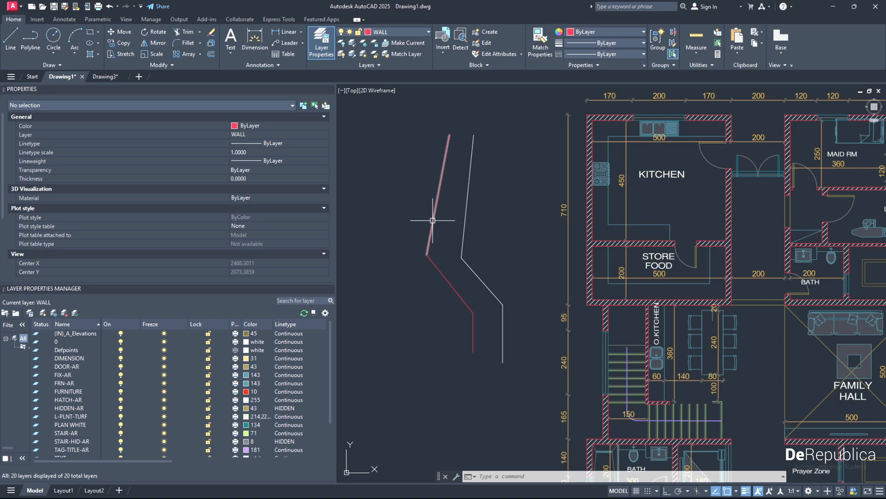
{"action": "left_click", "coordinate": [408, 56]}
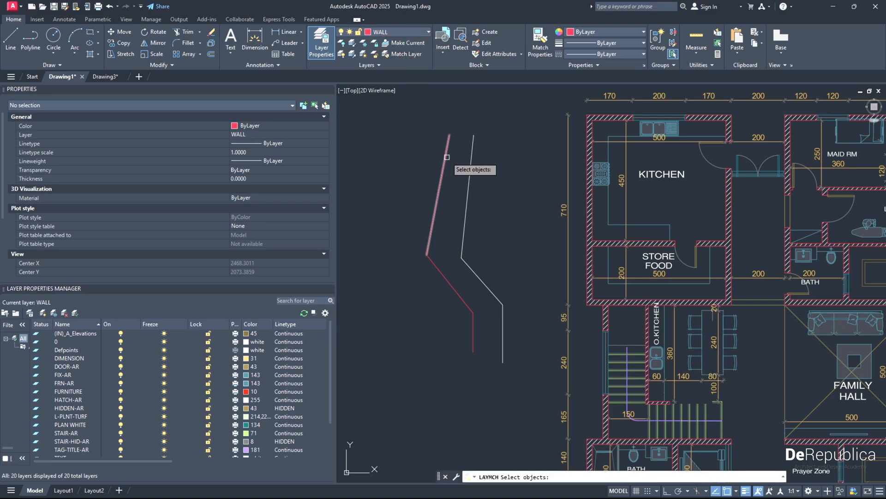
{"action": "left_click", "coordinate": [508, 317]}
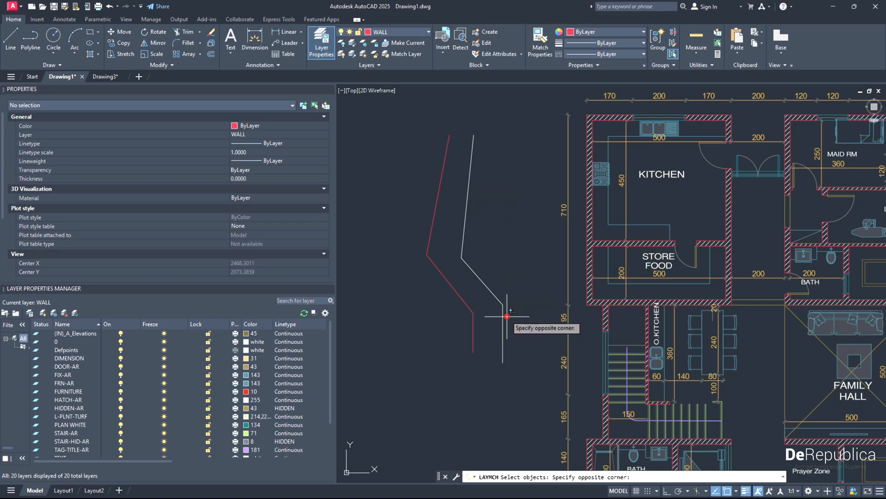
{"action": "left_click", "coordinate": [489, 279]}
{"action": "left_click", "coordinate": [476, 219]}
{"action": "left_click", "coordinate": [467, 190]}
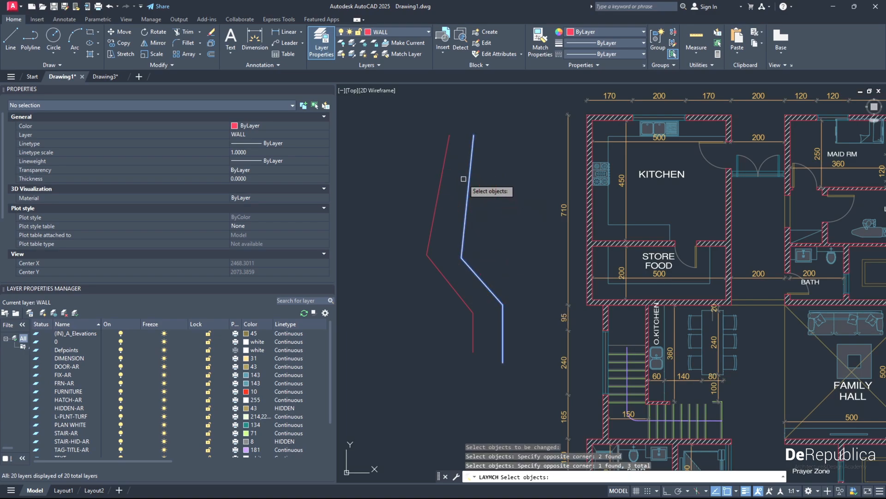
{"action": "key", "text": "Return"}
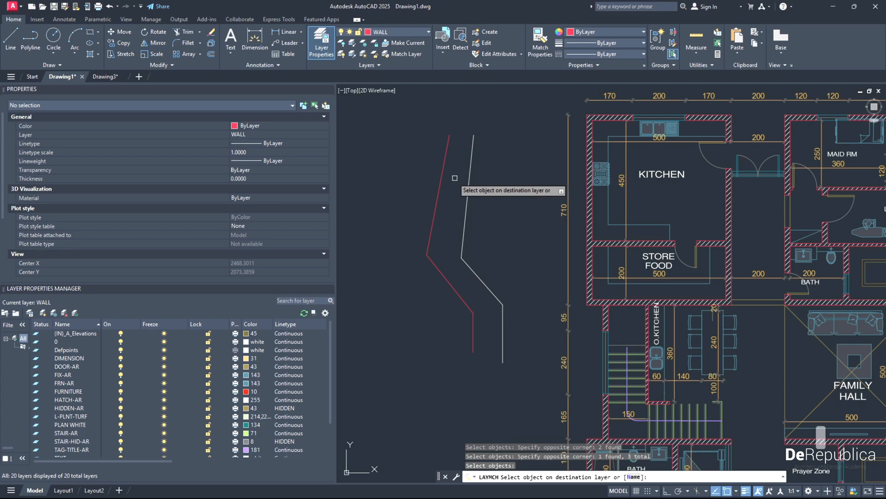
{"action": "left_click", "coordinate": [439, 187]}
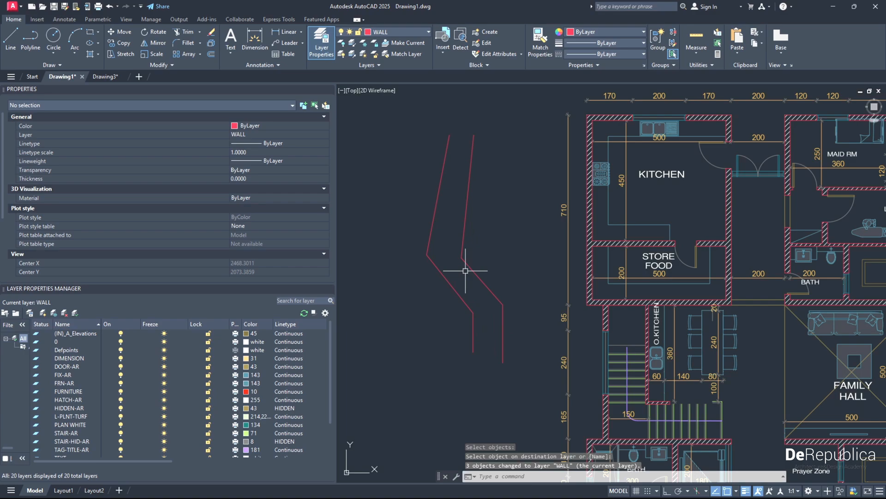
- Select the segments matched to the red line and check their layer in the Properties palette
{"action": "left_click", "coordinate": [468, 182]}
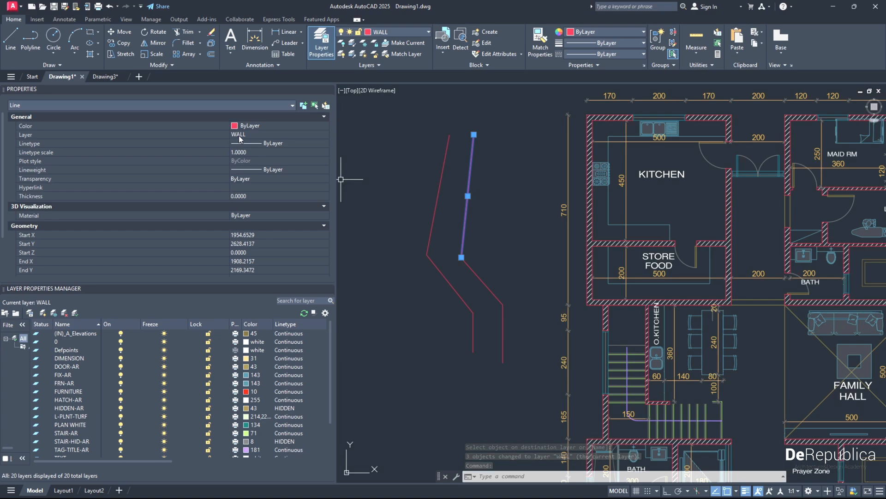
{"action": "left_click", "coordinate": [508, 368]}
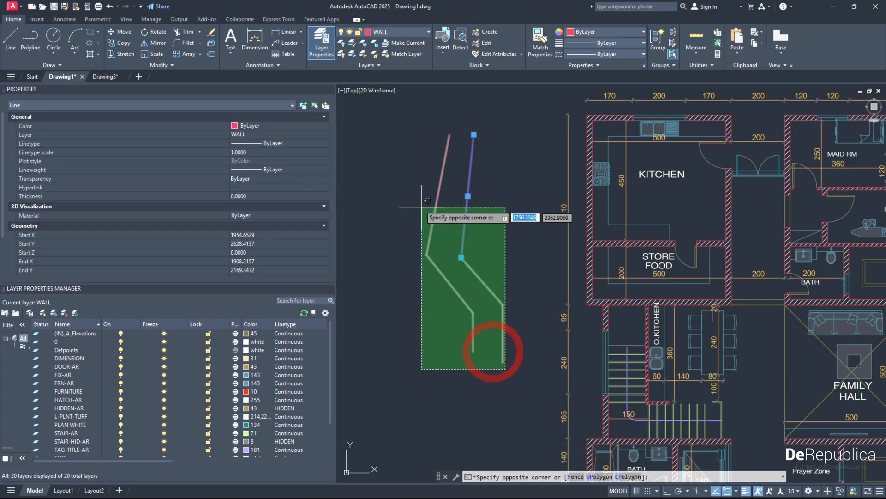
{"action": "left_click", "coordinate": [413, 190]}
{"action": "key", "text": "Escape"}
- Look up what the Change to Current Layer tool does
{"action": "scroll", "coordinate": [413, 189], "scroll_direction": "down", "scroll_amount": 4}
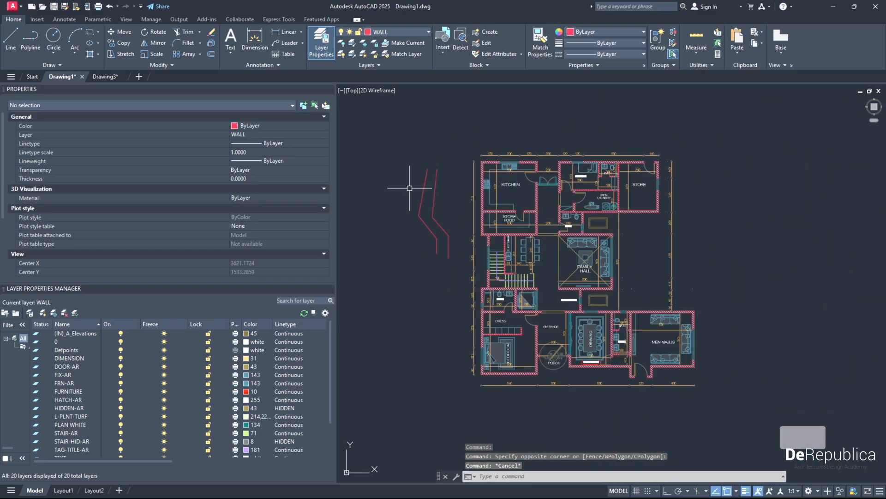
{"action": "left_click", "coordinate": [369, 67]}
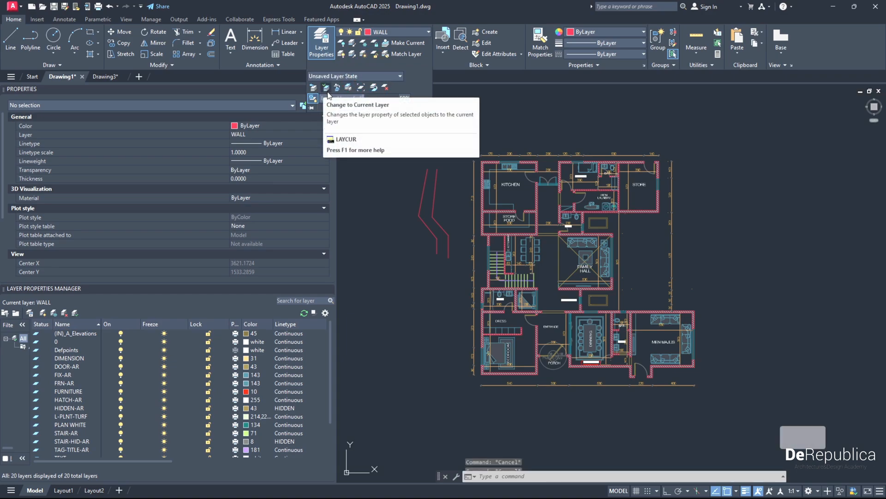
{"action": "key", "text": "Escape"}
{"action": "key", "text": "Escape"}
- Erase all the red practice lines beside the floor plan
{"action": "scroll", "coordinate": [449, 234], "scroll_direction": "up", "scroll_amount": 2}
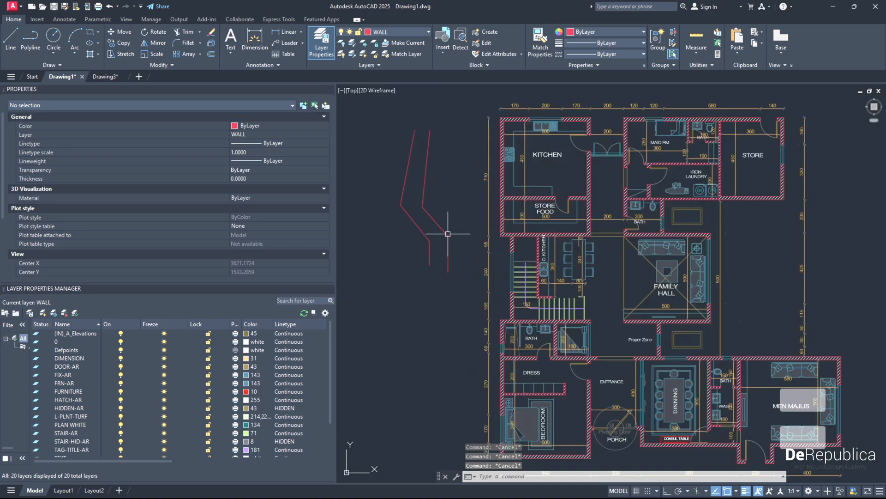
{"action": "left_click", "coordinate": [461, 258]}
{"action": "left_click", "coordinate": [393, 167]}
{"action": "type", "text": "e"}
{"action": "key", "text": "Return"}
{"action": "scroll", "coordinate": [446, 205], "scroll_direction": "down", "scroll_amount": 4}
{"action": "middle_click_drag", "start_coordinate": [450, 249], "coordinate": [448, 220]}
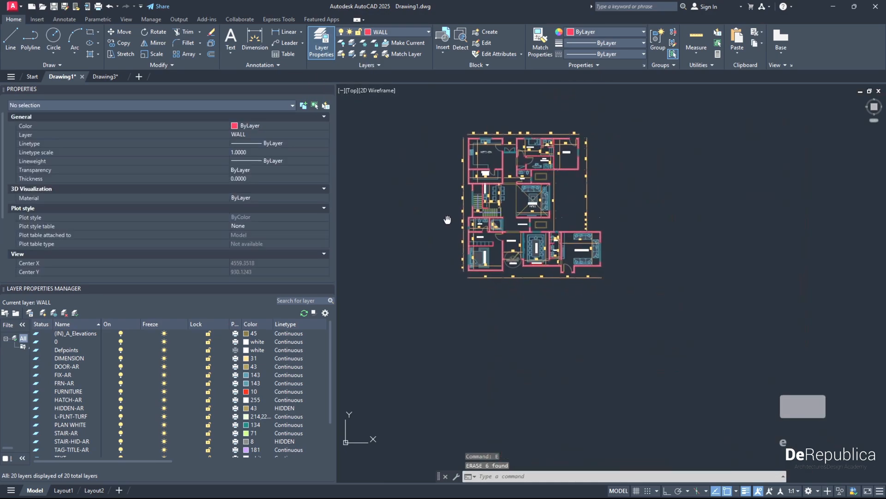
{"action": "scroll", "coordinate": [535, 246], "scroll_direction": "up", "scroll_amount": 2}
{"action": "middle_click_drag", "start_coordinate": [555, 200], "coordinate": [554, 240]}
{"action": "scroll", "coordinate": [559, 221], "scroll_direction": "up", "scroll_amount": 3}
{"action": "scroll", "coordinate": [572, 198], "scroll_direction": "down", "scroll_amount": 4}
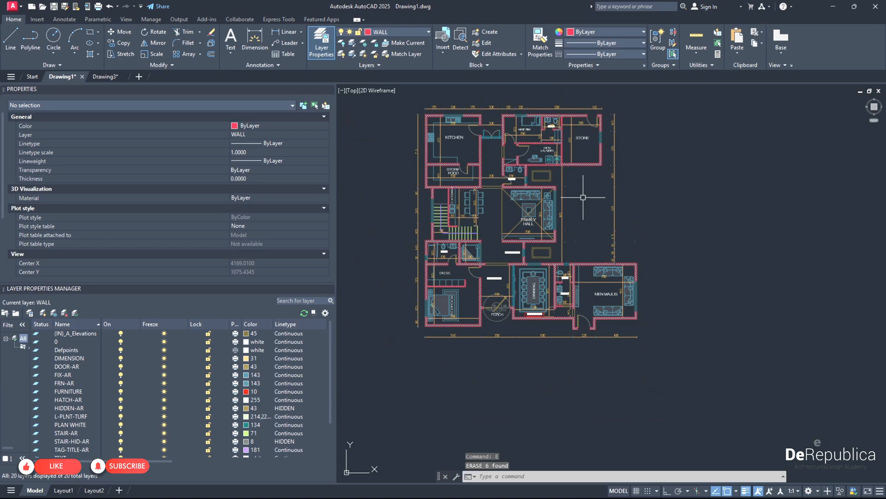
{"action": "scroll", "coordinate": [400, 245], "scroll_direction": "up", "scroll_amount": 1}
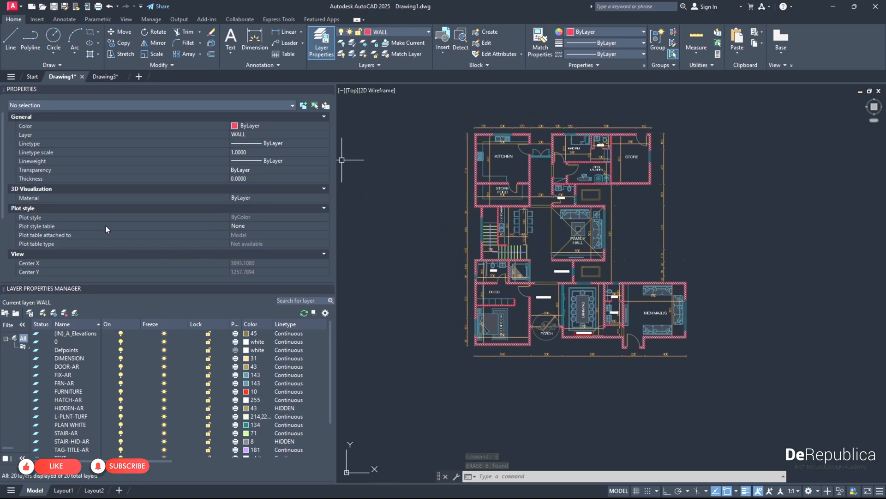
- Close the Properties palette, make WINDOW the current layer, and draw a rectangle about 490 units high beside the floor plan
{"action": "left_click", "coordinate": [331, 89]}
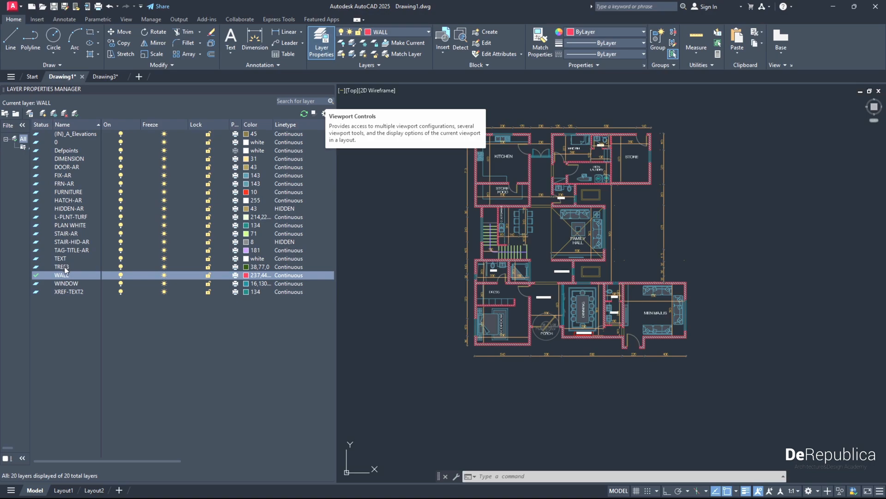
{"action": "double_click", "coordinate": [65, 284]}
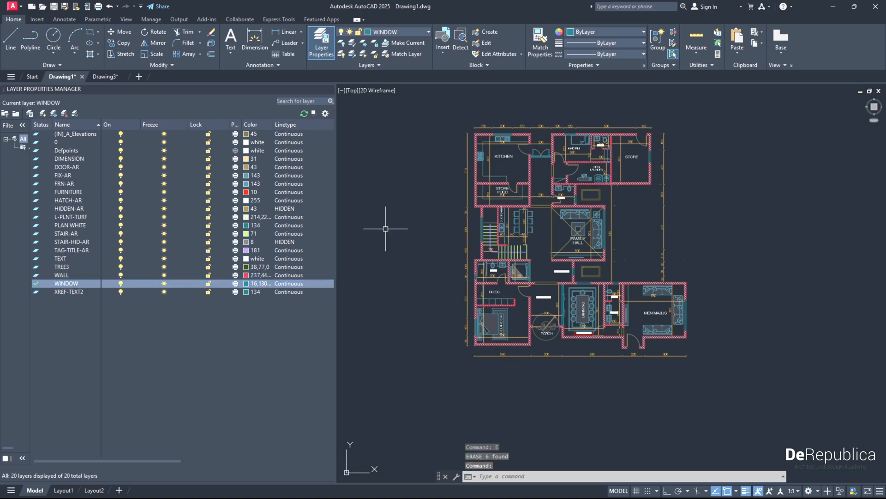
{"action": "left_click", "coordinate": [90, 32]}
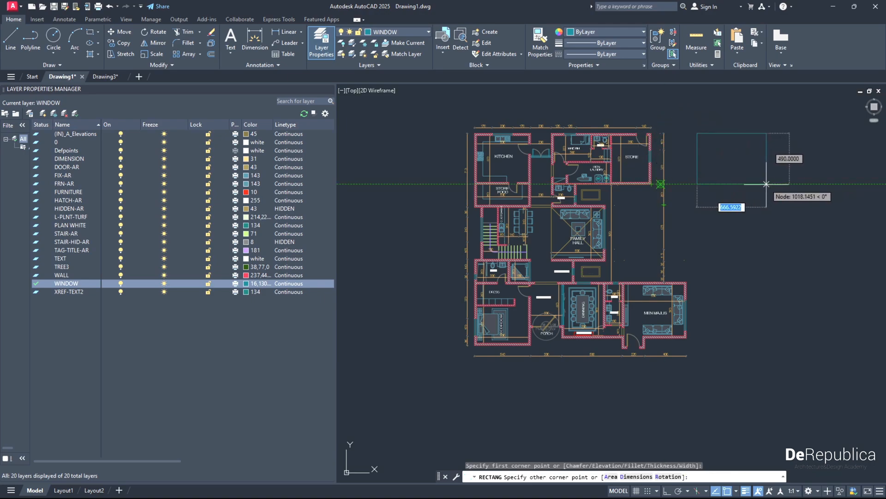
{"action": "left_click", "coordinate": [779, 183]}
{"action": "key", "text": "Escape"}
- Offset the new rectangle inward by 20 units
{"action": "type", "text": "of"}
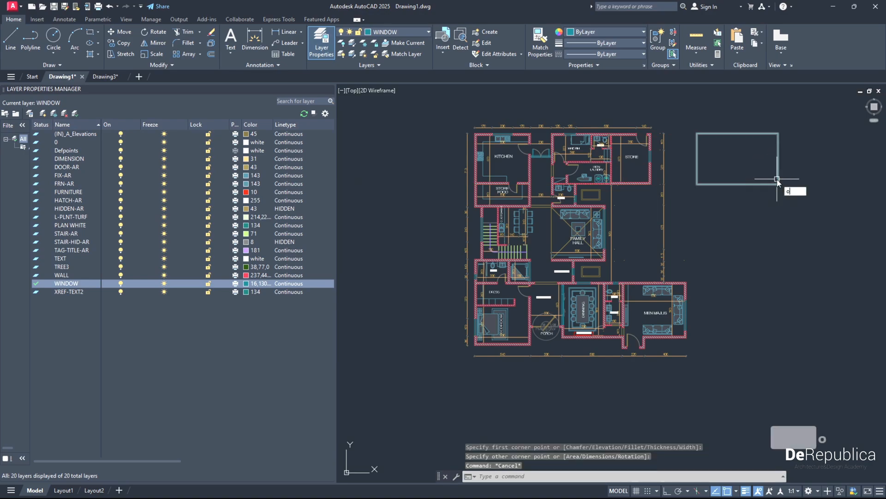
{"action": "key", "text": "Return"}
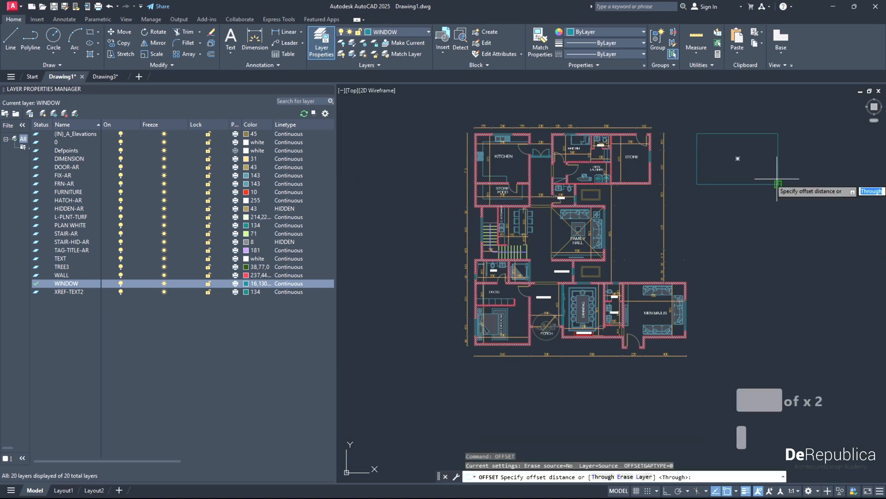
{"action": "left_click", "coordinate": [758, 184]}
{"action": "type", "text": "2"}
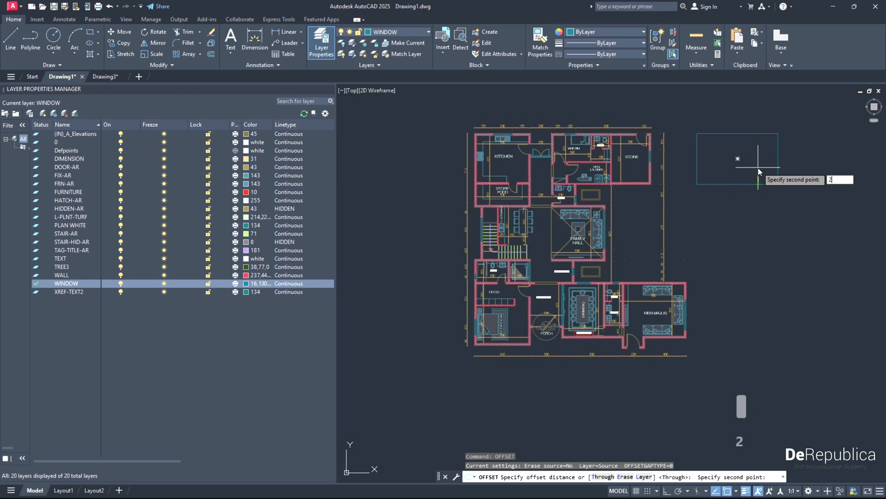
{"action": "type", "text": "0"}
{"action": "key", "text": "Return"}
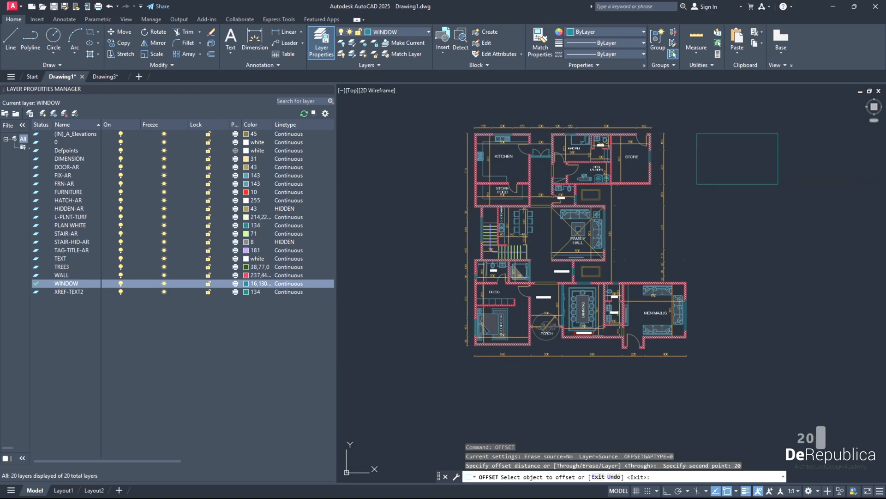
{"action": "left_click", "coordinate": [758, 184]}
{"action": "left_click", "coordinate": [756, 162]}
{"action": "key", "text": "Escape"}
- Copy the STORE label horizontally, with Ortho on, into the middle of the new double rectangle
{"action": "scroll", "coordinate": [756, 162], "scroll_direction": "up", "scroll_amount": 2}
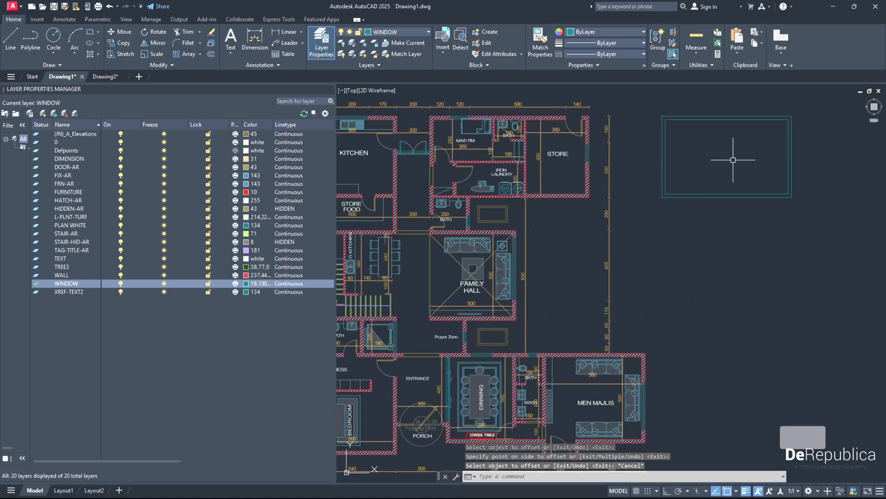
{"action": "left_click", "coordinate": [573, 161]}
{"action": "left_click", "coordinate": [564, 152]}
{"action": "type", "text": "c"}
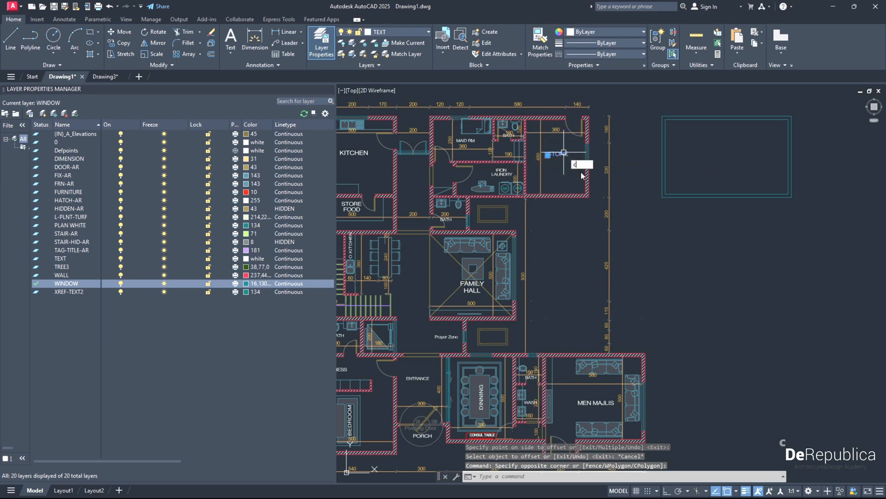
{"action": "type", "text": "o"}
{"action": "key", "text": "Return"}
{"action": "left_click", "coordinate": [565, 163]}
{"action": "key", "text": "F8"}
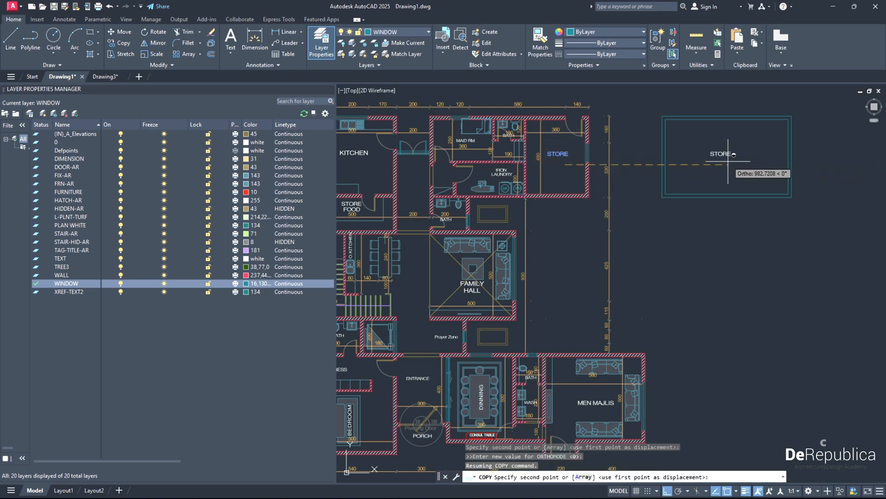
{"action": "left_click", "coordinate": [734, 155]}
{"action": "key", "text": "Escape"}
- Change the copied label's text to GYM
{"action": "left_click", "coordinate": [718, 154]}
{"action": "double_click", "coordinate": [719, 153]}
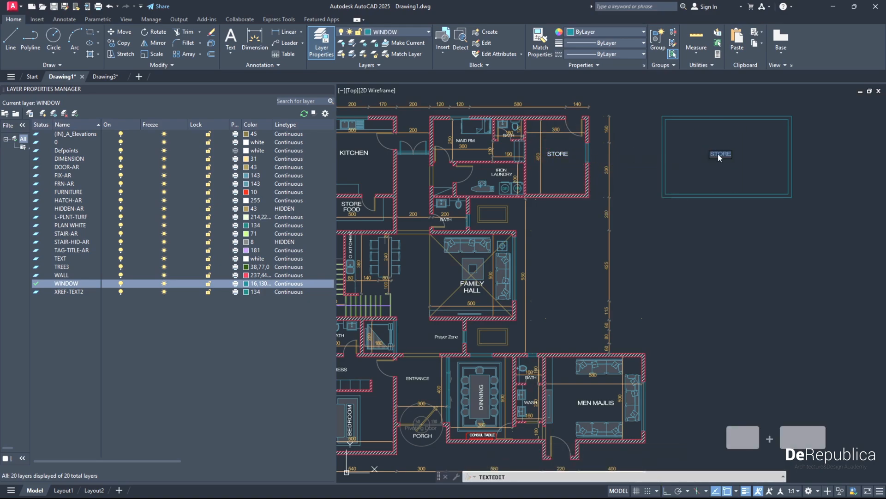
{"action": "type", "text": "gym"}
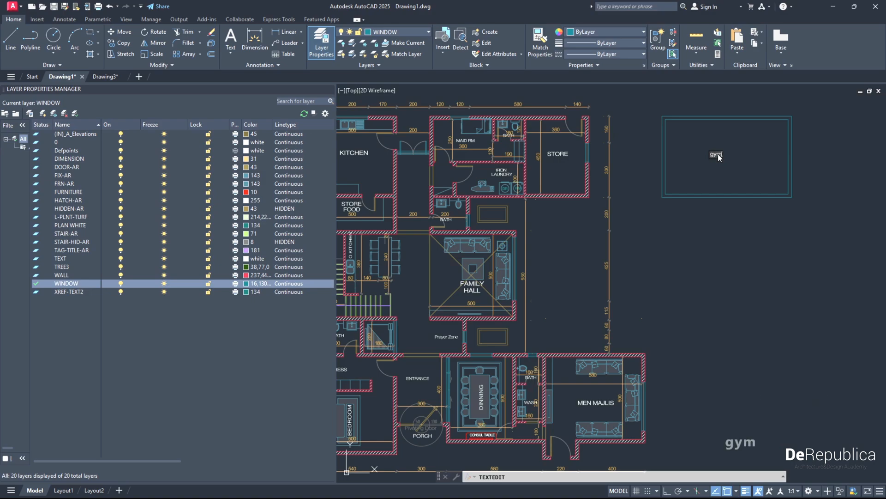
{"action": "key", "text": "BackSpace"}
{"action": "key", "text": "BackSpace"}
{"action": "key", "text": "Caps_Lock"}
{"action": "type", "text": "GYM"}
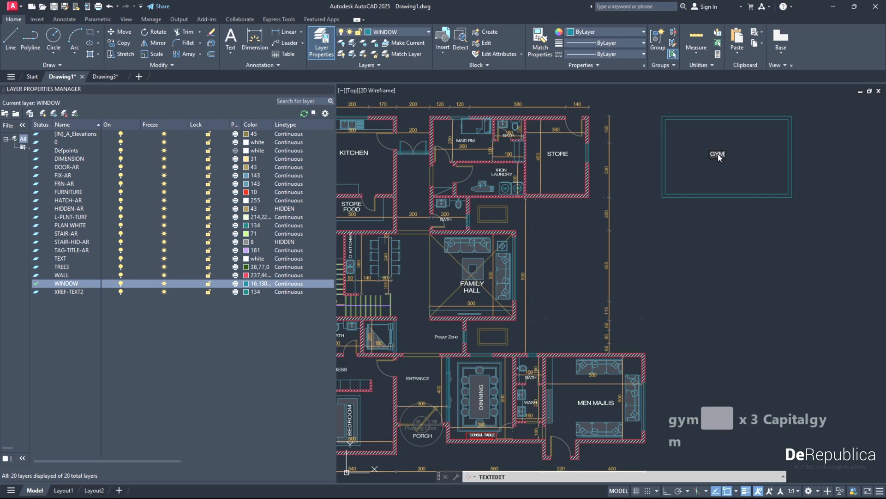
{"action": "key", "text": "Return"}
{"action": "key", "text": "Escape"}
{"action": "scroll", "coordinate": [718, 153], "scroll_direction": "down", "scroll_amount": 2}
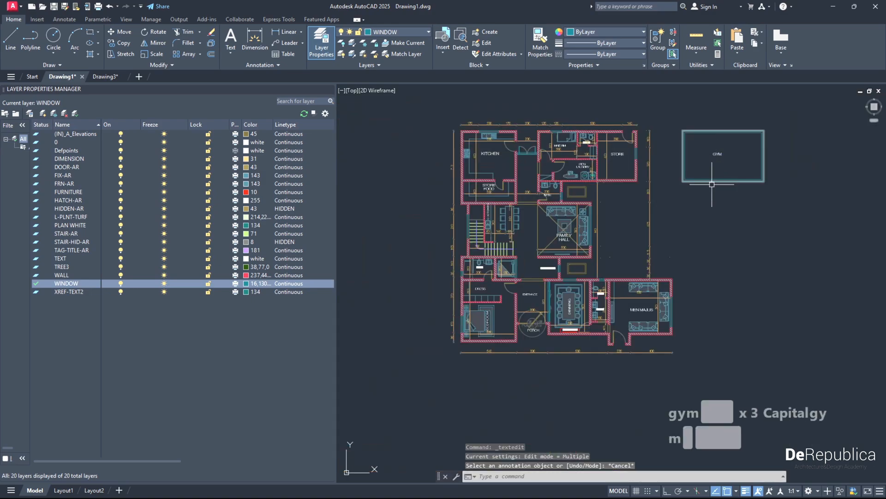
{"action": "scroll", "coordinate": [709, 184], "scroll_direction": "up", "scroll_amount": 2}
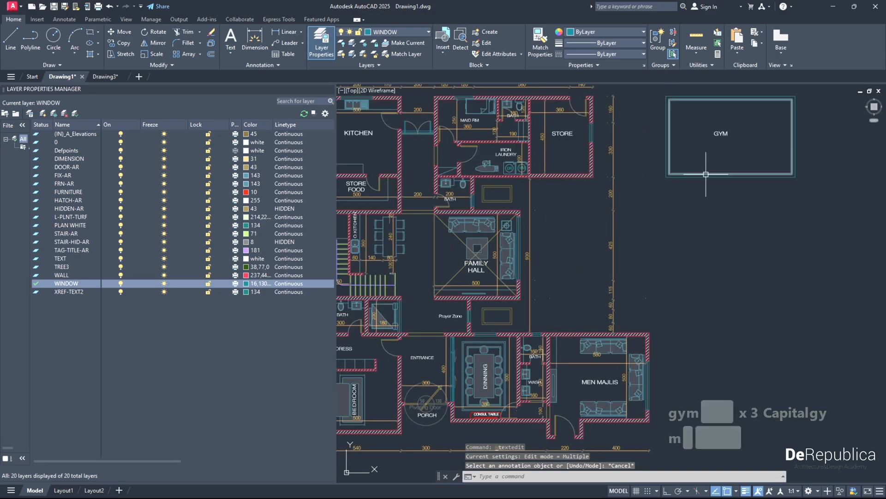
{"action": "left_click", "coordinate": [666, 143]}
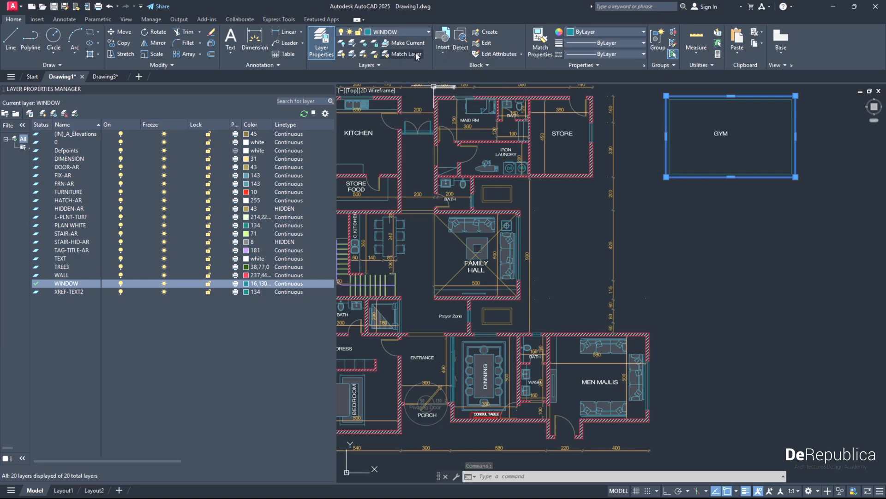
{"action": "key", "text": "Escape"}
{"action": "key", "text": "Escape"}
{"action": "left_click", "coordinate": [386, 66]}
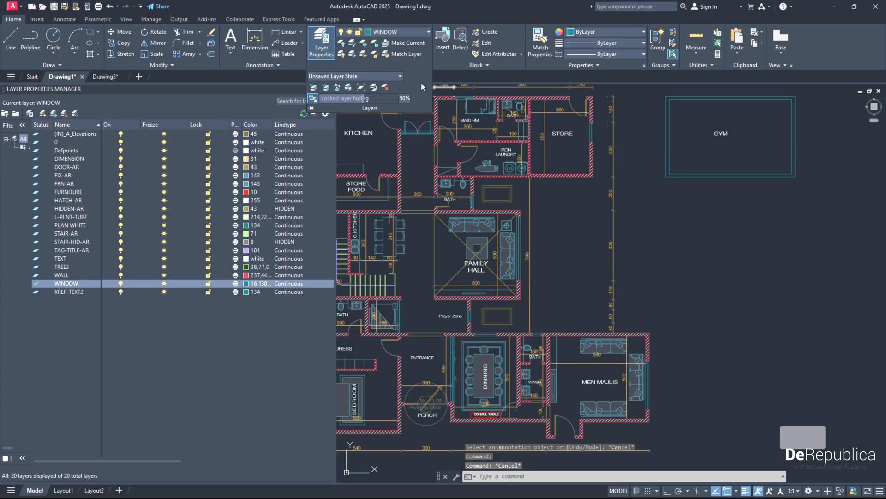
- Make WALL the current layer and move both GYM rectangles onto it with Change to Current Layer
{"action": "left_click", "coordinate": [682, 155]}
{"action": "left_click", "coordinate": [647, 194]}
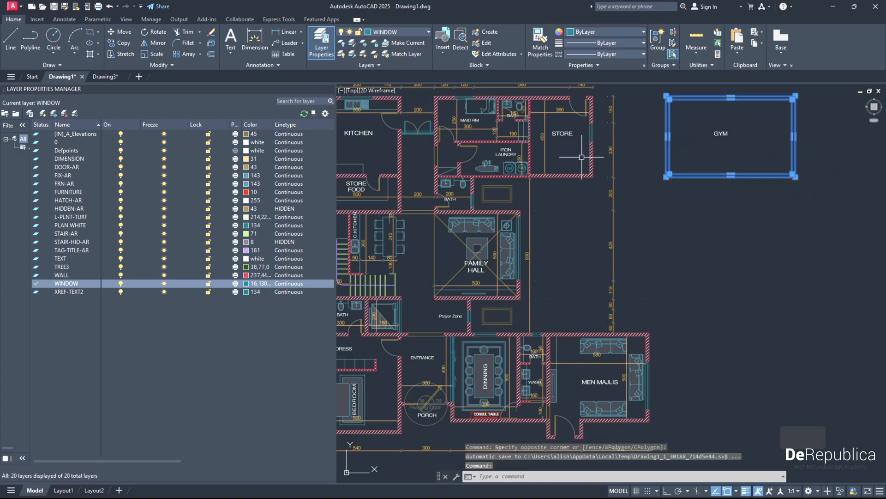
{"action": "left_click", "coordinate": [378, 65]}
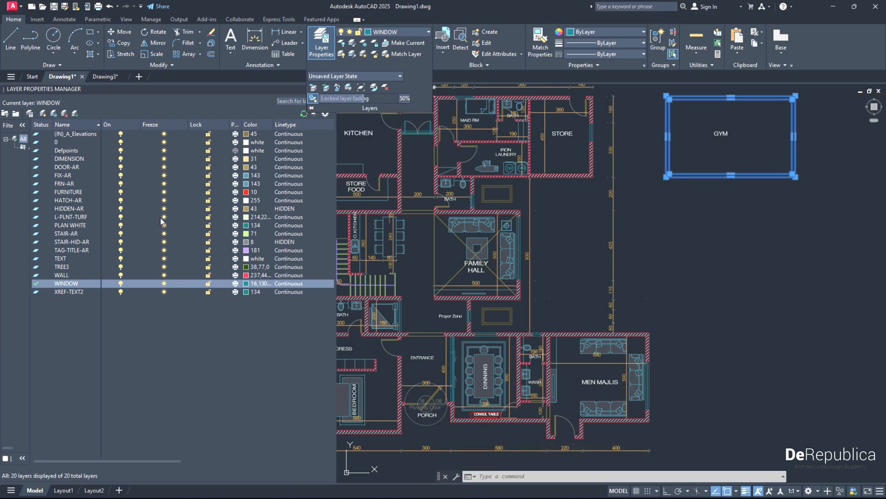
{"action": "double_click", "coordinate": [57, 276]}
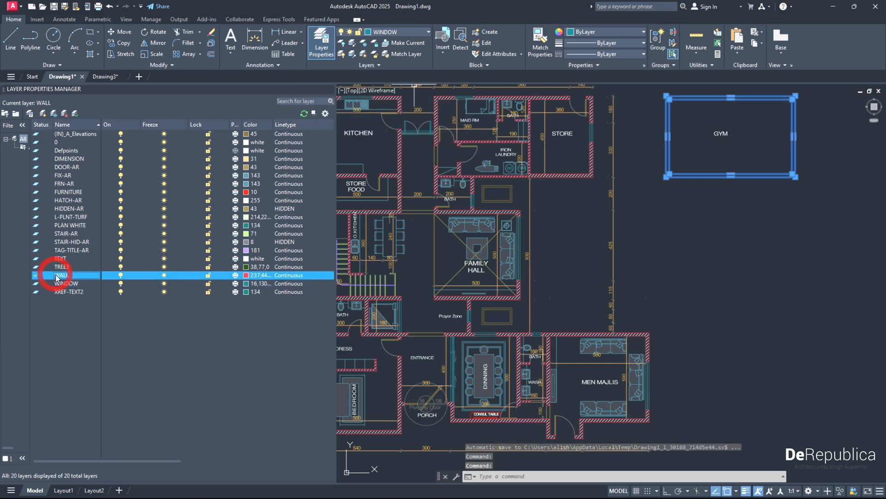
{"action": "left_click", "coordinate": [362, 67]}
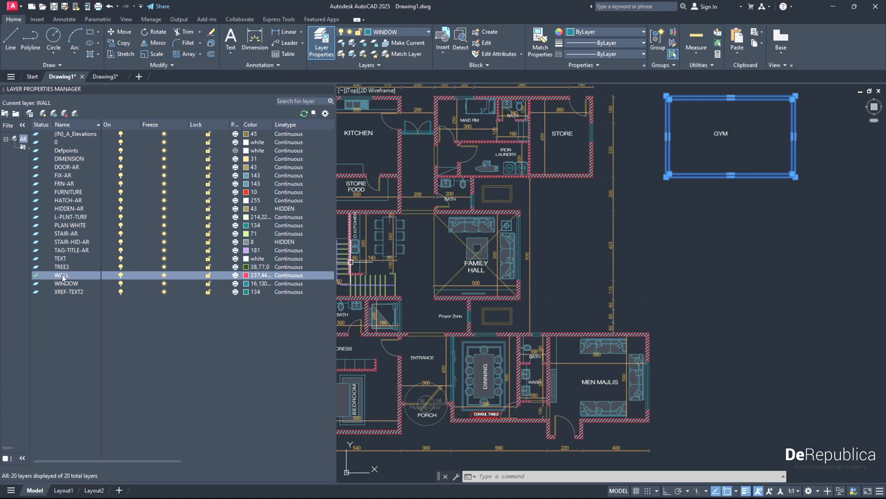
{"action": "left_click", "coordinate": [358, 67]}
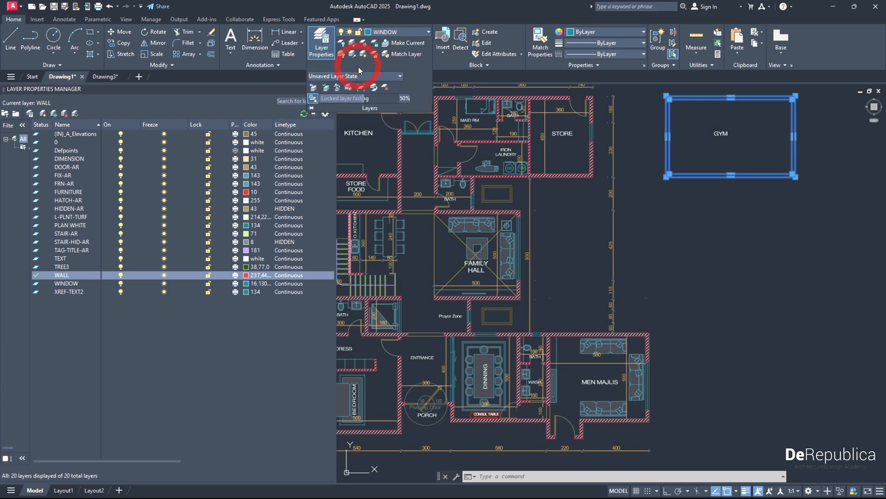
{"action": "left_click", "coordinate": [326, 92]}
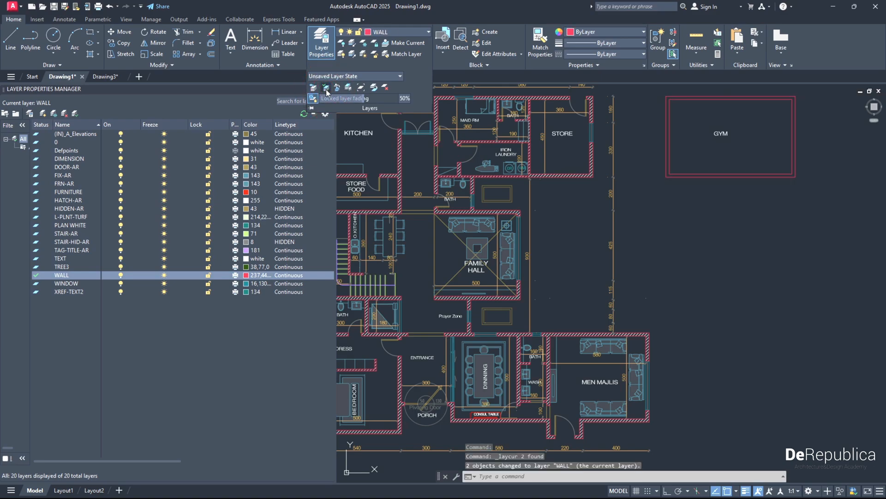
{"action": "scroll", "coordinate": [721, 199], "scroll_direction": "down", "scroll_amount": 2}
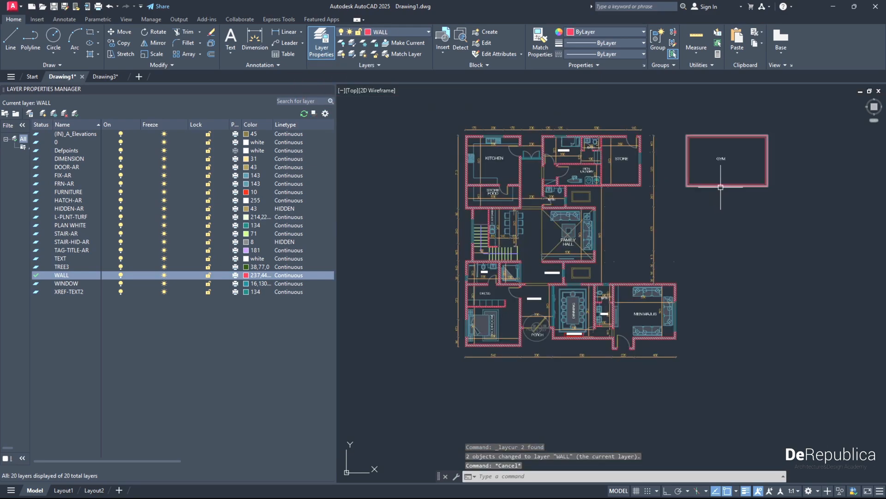
- Lock the WALL layer
{"action": "left_click", "coordinate": [365, 65]}
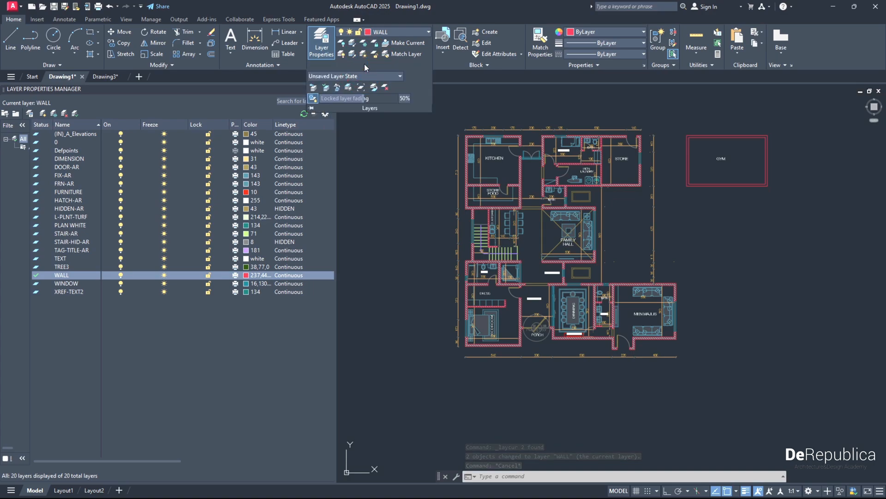
{"action": "key", "text": "Escape"}
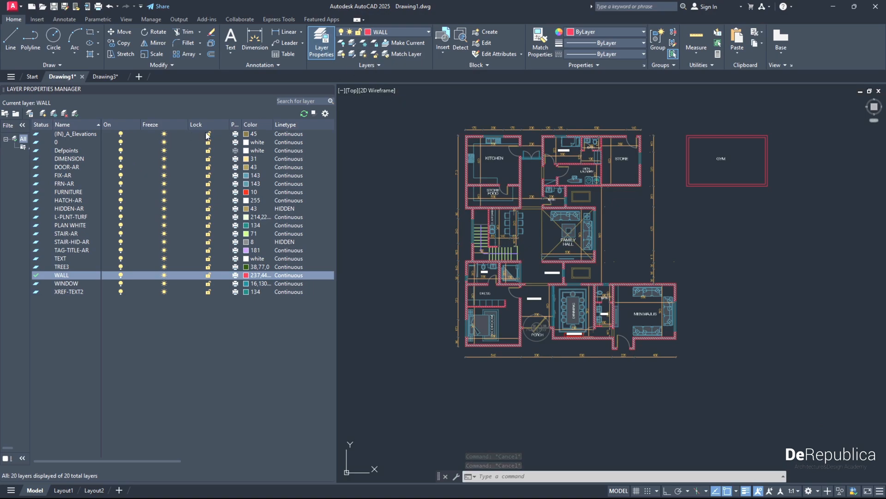
{"action": "left_click", "coordinate": [208, 275]}
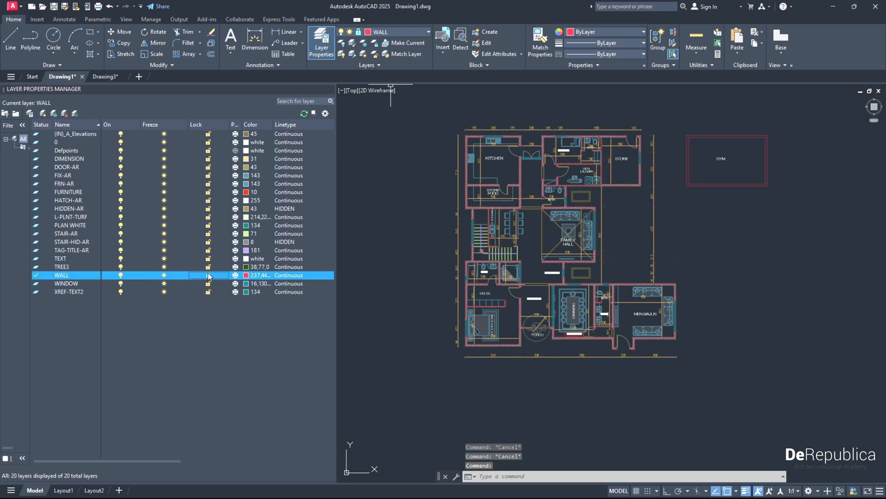
{"action": "scroll", "coordinate": [468, 113], "scroll_direction": "up", "scroll_amount": 2}
{"action": "middle_click_drag", "start_coordinate": [769, 184], "coordinate": [534, 197]}
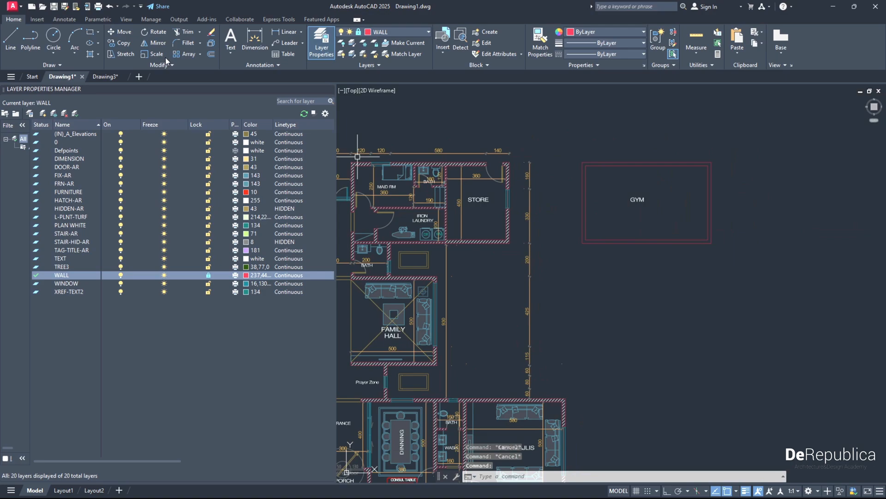
- Try to move the GYM rectangles and label together while WALL is locked, cancel the move, and unlock the WALL layer
{"action": "key", "text": "m"}
{"action": "key", "text": "space"}
{"action": "left_click", "coordinate": [743, 273]}
{"action": "left_click", "coordinate": [554, 140]}
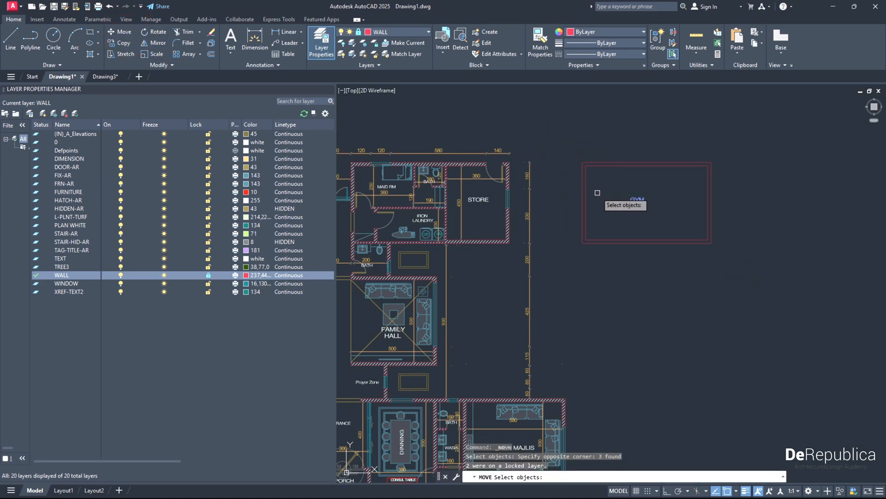
{"action": "key", "text": "space"}
{"action": "left_click", "coordinate": [645, 250]}
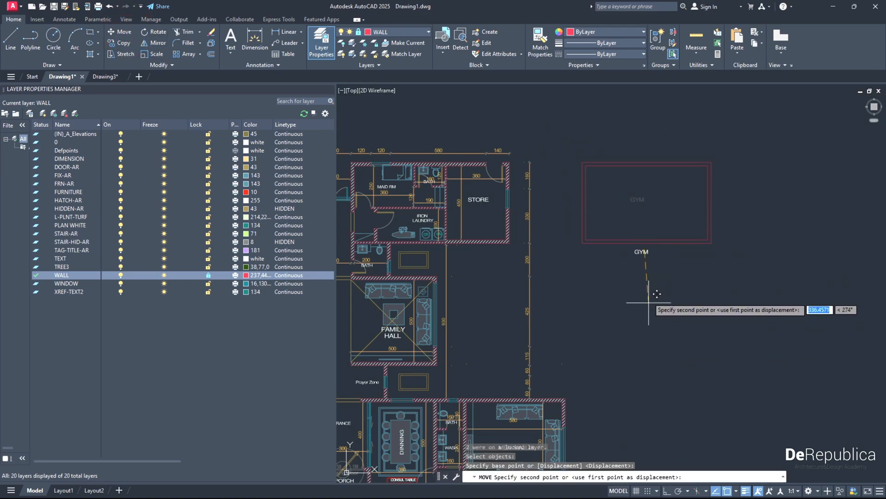
{"action": "key", "text": "Escape"}
{"action": "left_click", "coordinate": [208, 275]}
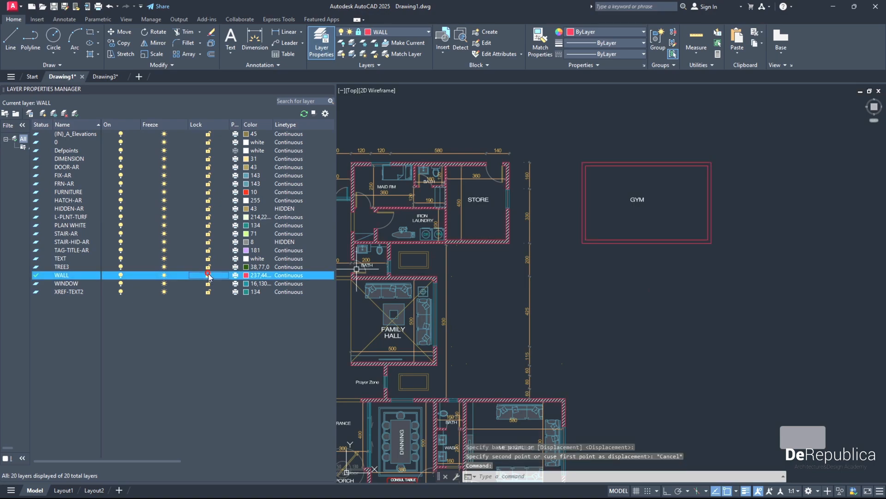
- Look up what the layer Previous tool does
{"action": "left_click", "coordinate": [377, 65]}
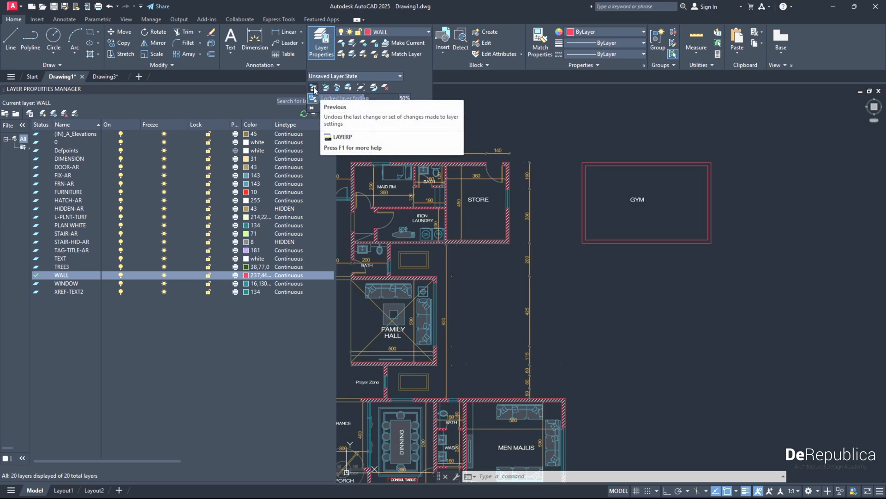
{"action": "key", "text": "Escape"}
- Widen the Layer Properties Manager to show the Lineweight and Transparency columns
{"action": "scroll", "coordinate": [550, 168], "scroll_direction": "down", "scroll_amount": 2}
{"action": "mouse_move", "coordinate": [417, 201]}
{"action": "middle_mouse_down"}
{"action": "mouse_move", "coordinate": [520, 199]}
{"action": "mouse_move", "coordinate": [527, 173]}
{"action": "mouse_move", "coordinate": [494, 147]}
{"action": "mouse_move", "coordinate": [477, 164]}
{"action": "middle_mouse_up"}
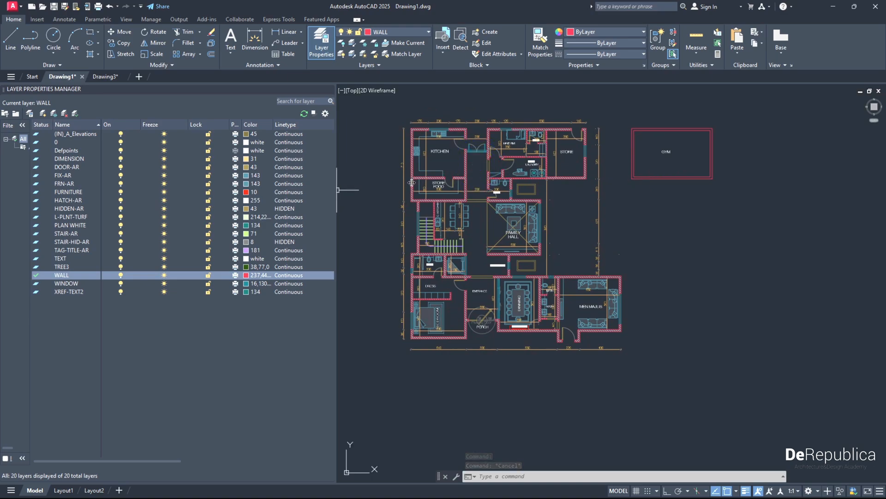
{"action": "left_click_drag", "start_coordinate": [336, 189], "coordinate": [410, 176]}
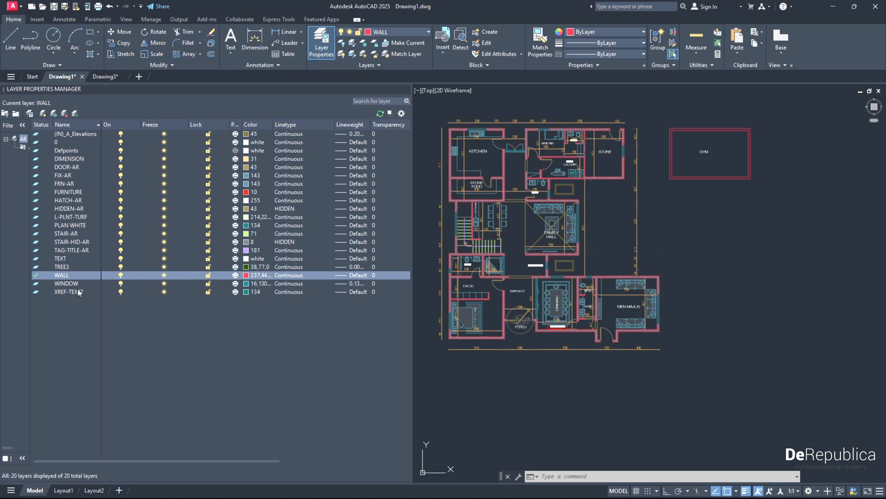
{"action": "scroll", "coordinate": [444, 286], "scroll_direction": "up", "scroll_amount": 8}
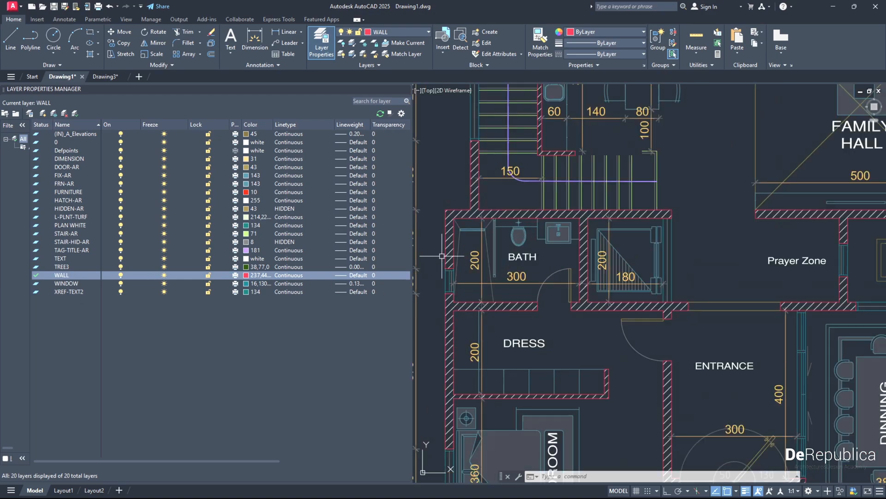
{"action": "left_click", "coordinate": [452, 230]}
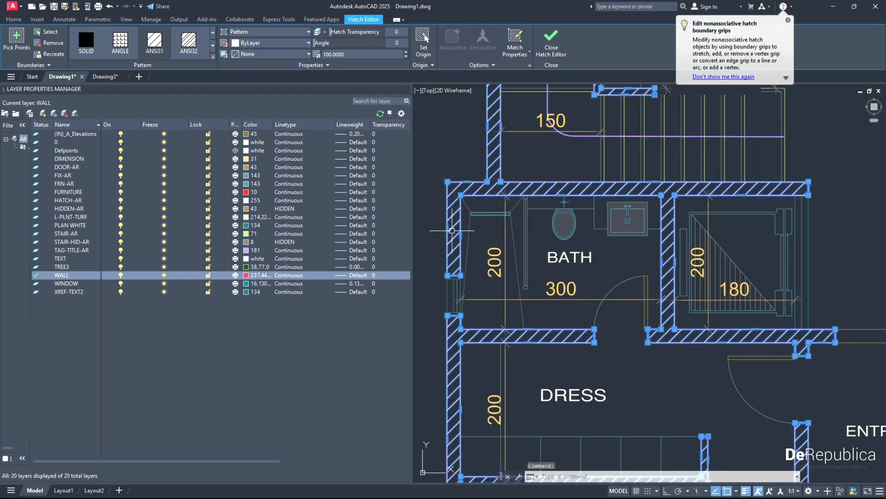
{"action": "key", "text": "Escape"}
{"action": "key", "text": "Escape"}
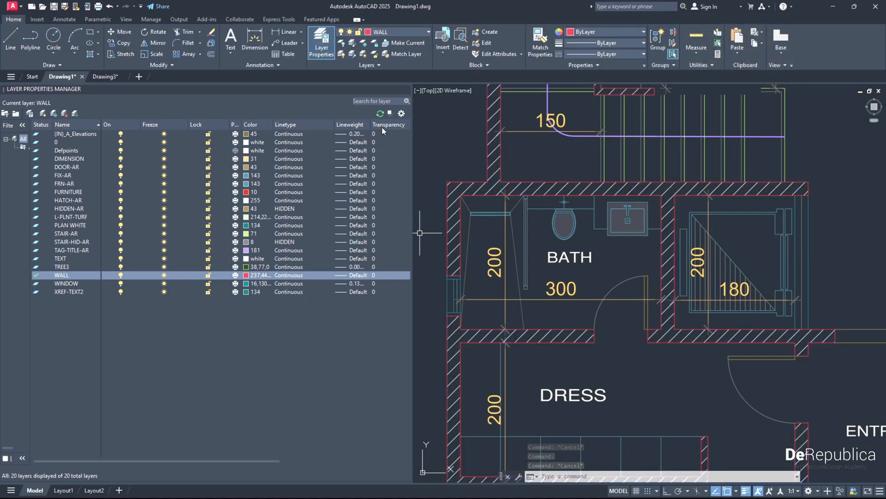
- Set the WALL layer's transparency to 90
{"action": "left_click", "coordinate": [375, 275]}
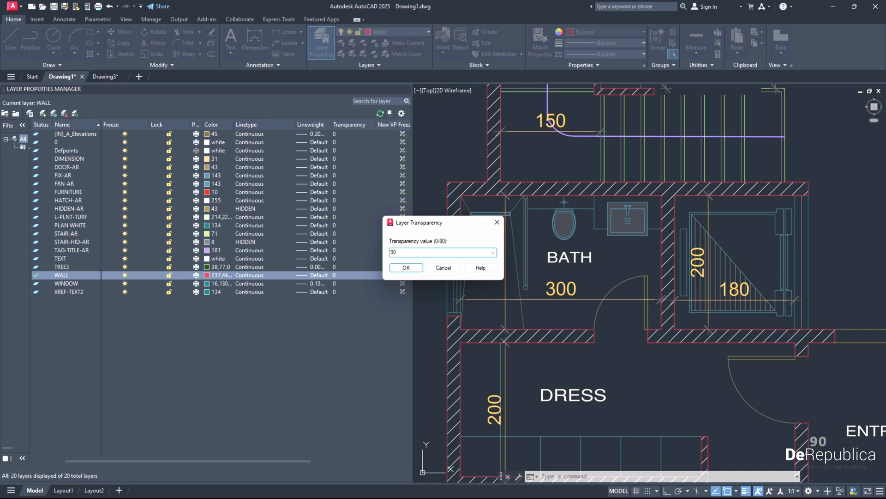
{"action": "left_click", "coordinate": [407, 267]}
{"action": "scroll", "coordinate": [490, 252], "scroll_direction": "down", "scroll_amount": 2}
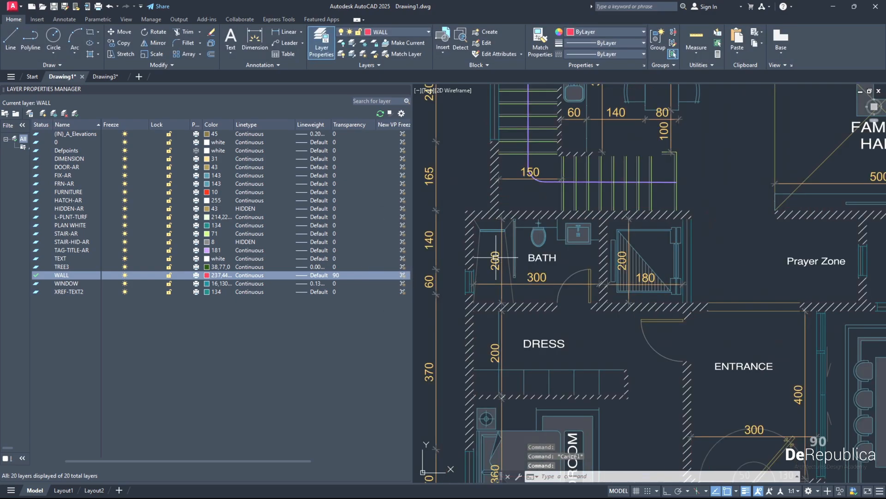
- Examine how the WALL layer's transparency affects the wall outlines across the plan, highlighting the kitchen's outer wall line to locate it
{"action": "scroll", "coordinate": [491, 178], "scroll_direction": "up", "scroll_amount": 4}
{"action": "scroll", "coordinate": [491, 178], "scroll_direction": "up", "scroll_amount": 4}
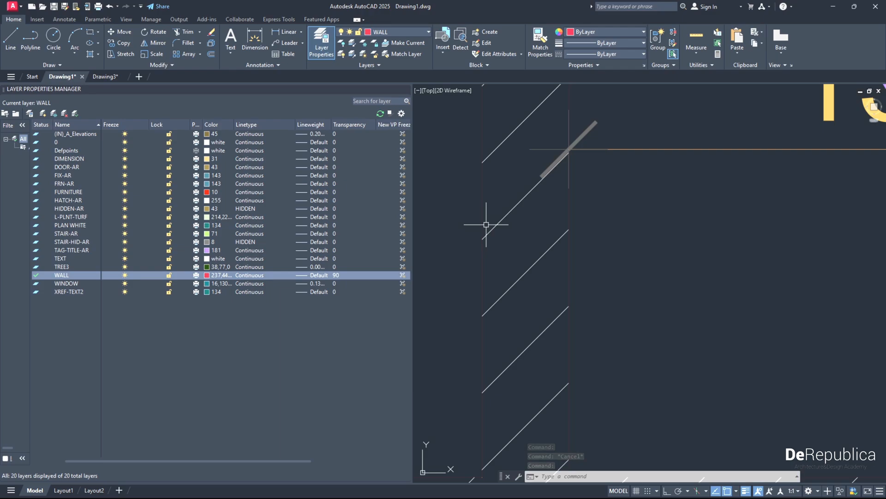
{"action": "scroll", "coordinate": [486, 224], "scroll_direction": "down", "scroll_amount": 8}
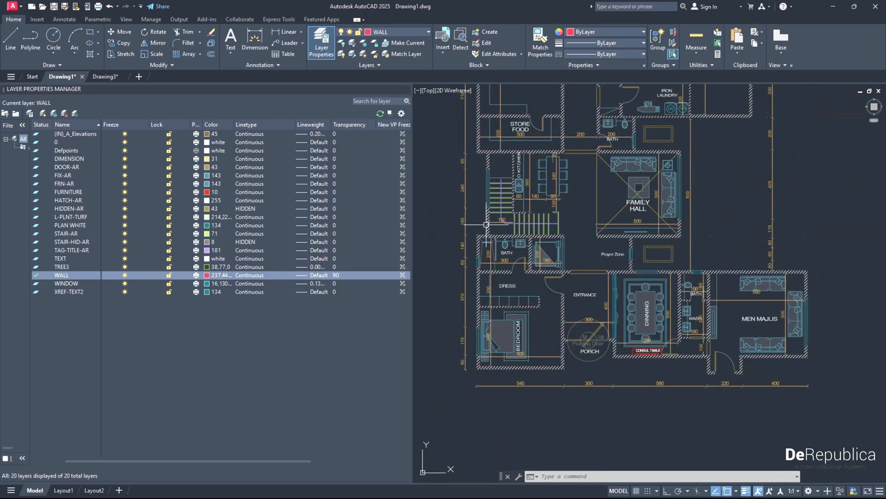
{"action": "scroll", "coordinate": [486, 225], "scroll_direction": "down", "scroll_amount": 1}
{"action": "middle_click_drag", "start_coordinate": [493, 211], "coordinate": [489, 248]}
{"action": "scroll", "coordinate": [474, 144], "scroll_direction": "up", "scroll_amount": 2}
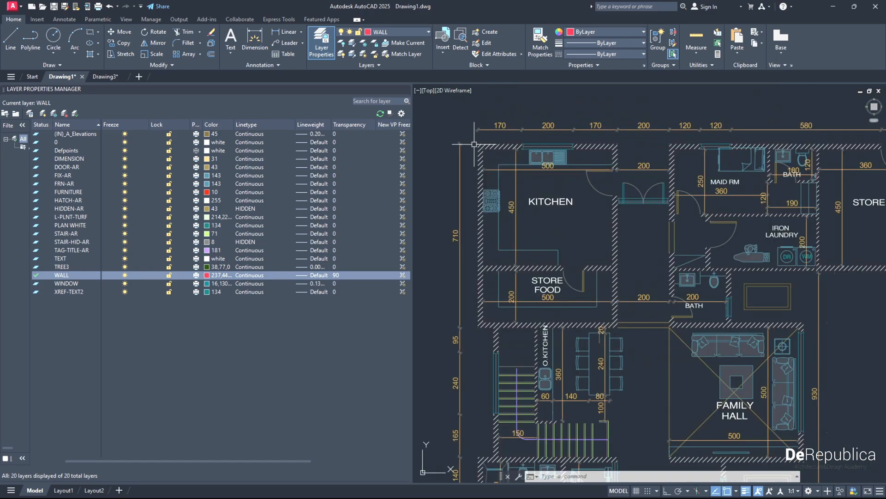
{"action": "scroll", "coordinate": [474, 145], "scroll_direction": "up", "scroll_amount": 4}
{"action": "left_click", "coordinate": [505, 174]}
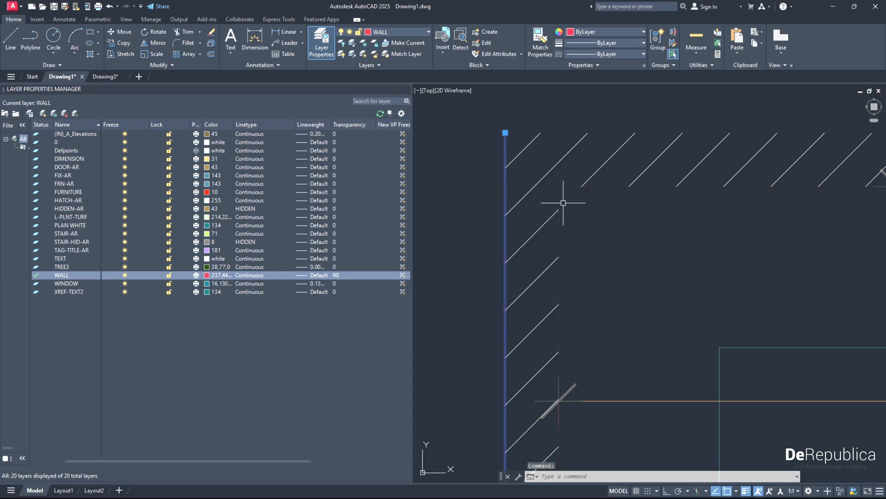
{"action": "key", "text": "Escape"}
{"action": "scroll", "coordinate": [560, 198], "scroll_direction": "down", "scroll_amount": 5}
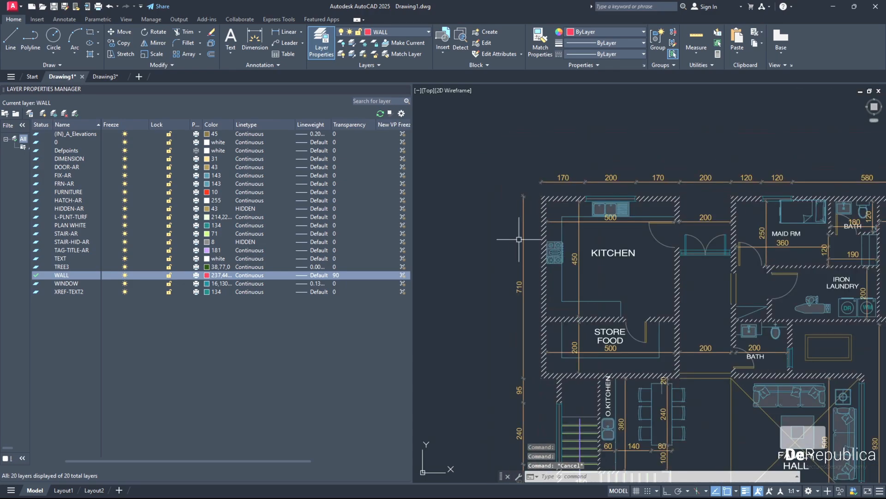
{"action": "scroll", "coordinate": [519, 239], "scroll_direction": "down", "scroll_amount": 2}
- Set the WALL layer's transparency back to 0 and view the whole floor plan with its title
{"action": "left_click", "coordinate": [336, 275]}
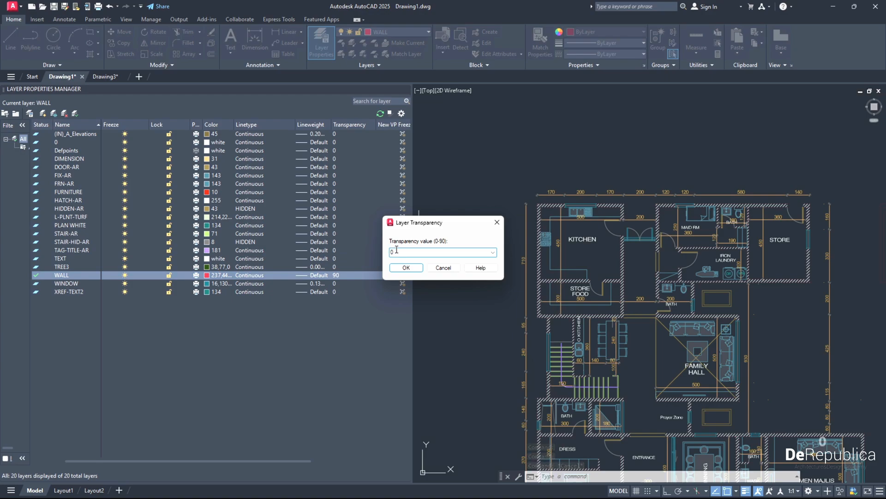
{"action": "key", "text": "Return"}
{"action": "scroll", "coordinate": [529, 197], "scroll_direction": "down", "scroll_amount": 3}
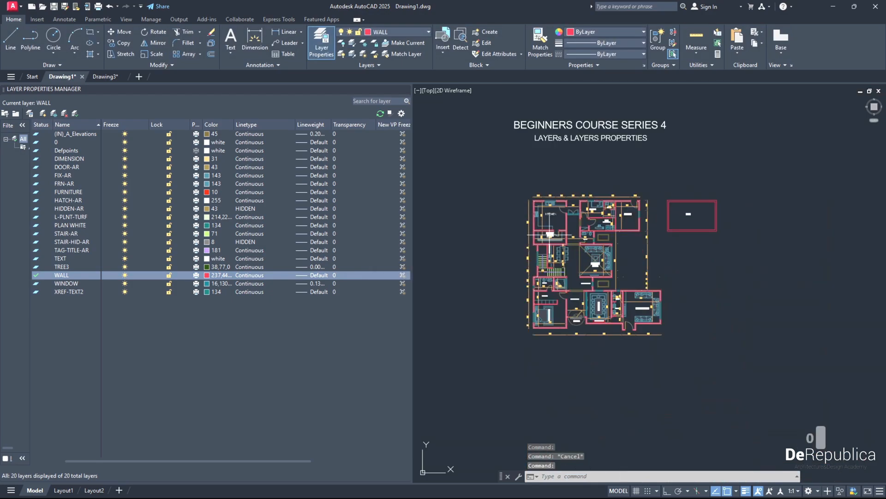
{"action": "mouse_move", "coordinate": [551, 235]}
{"action": "middle_mouse_down"}
{"action": "mouse_move", "coordinate": [530, 273]}
{"action": "mouse_move", "coordinate": [512, 277]}
{"action": "middle_mouse_up"}
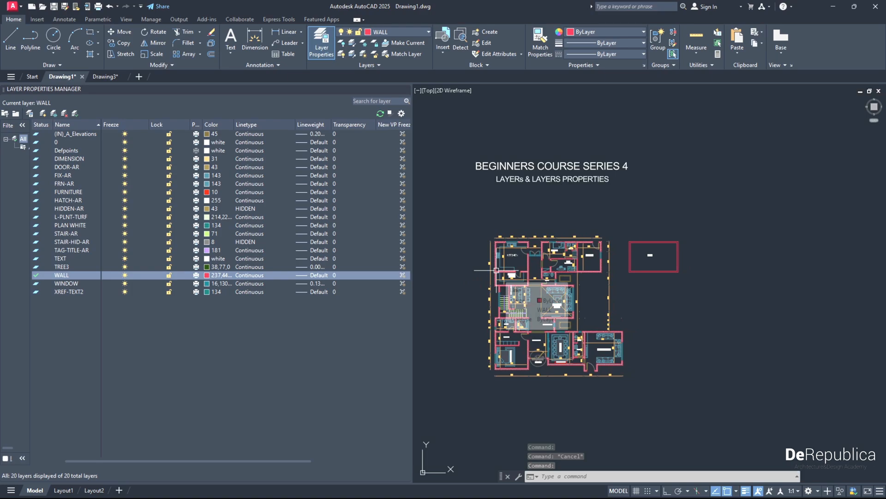